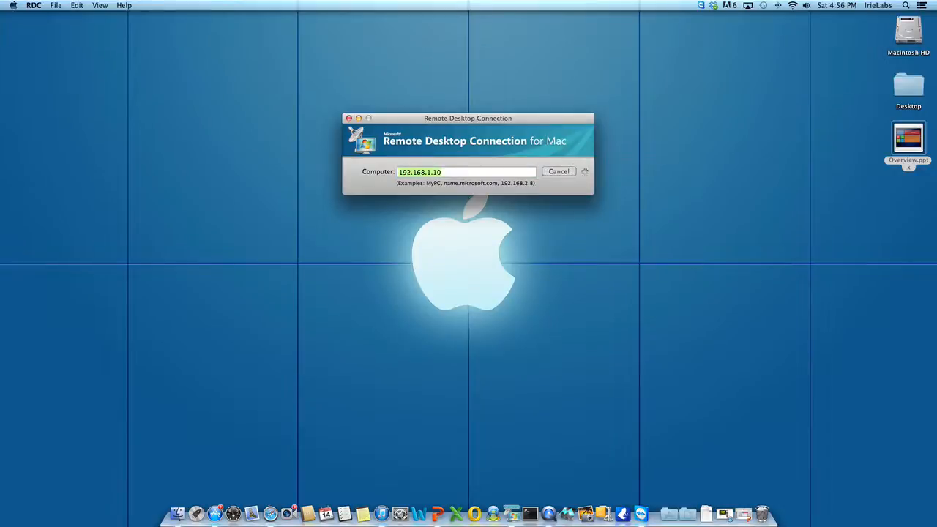
# Connect to the remote server at 192.168.1.10 and show its session in full screen.
pyautogui.click(527, 178)
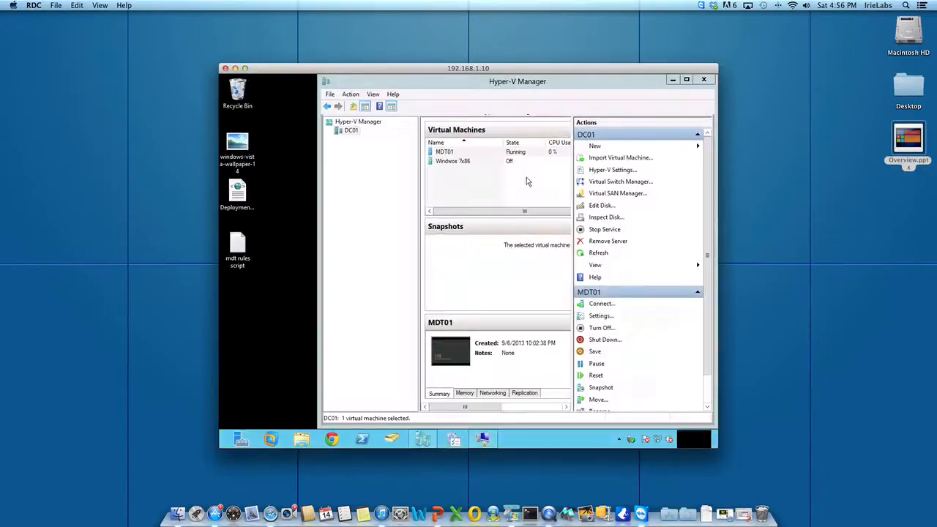
pyautogui.moveTo(669, 68); pyautogui.dragTo(655, 39)
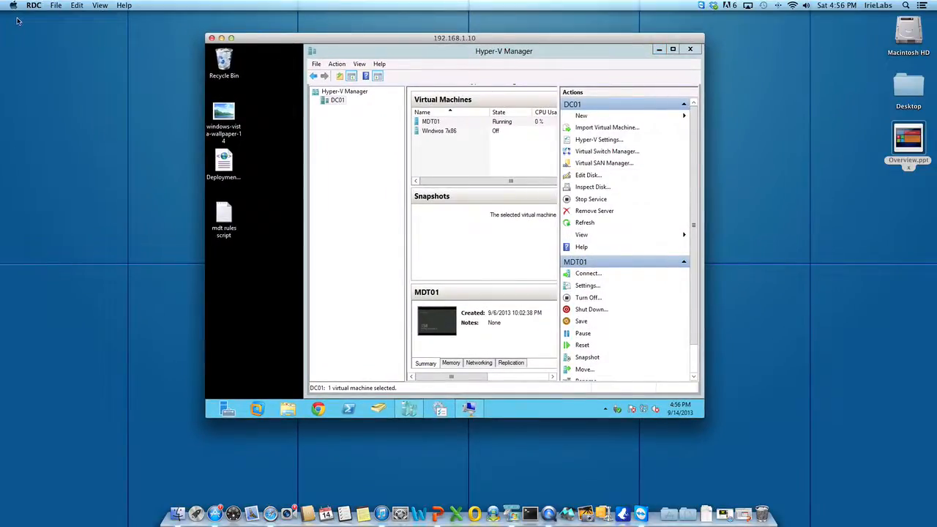
pyautogui.click(99, 6)
pyautogui.click(109, 26)
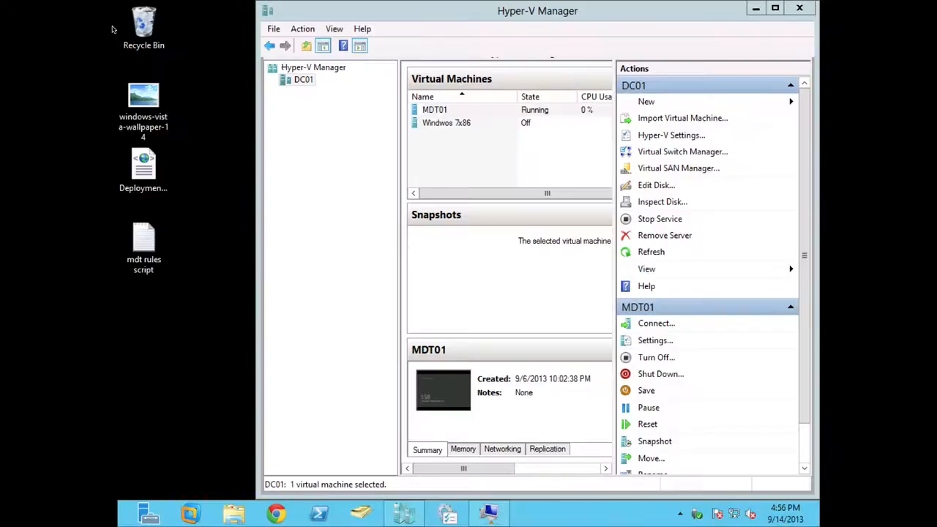
# Minimize the Windwos 7x86 virtual machine connection and Hyper-V Manager windows to clear the server's desktop.
pyautogui.click(776, 8)
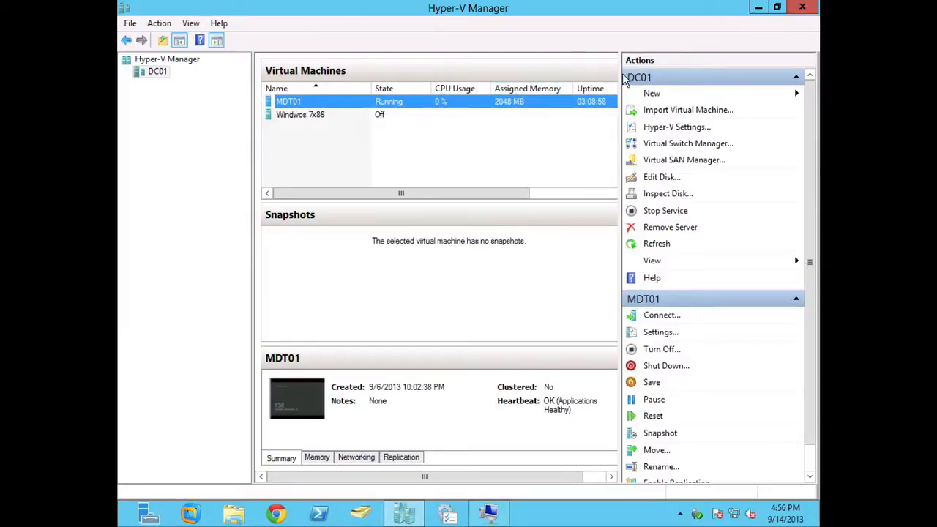
pyautogui.click(776, 9)
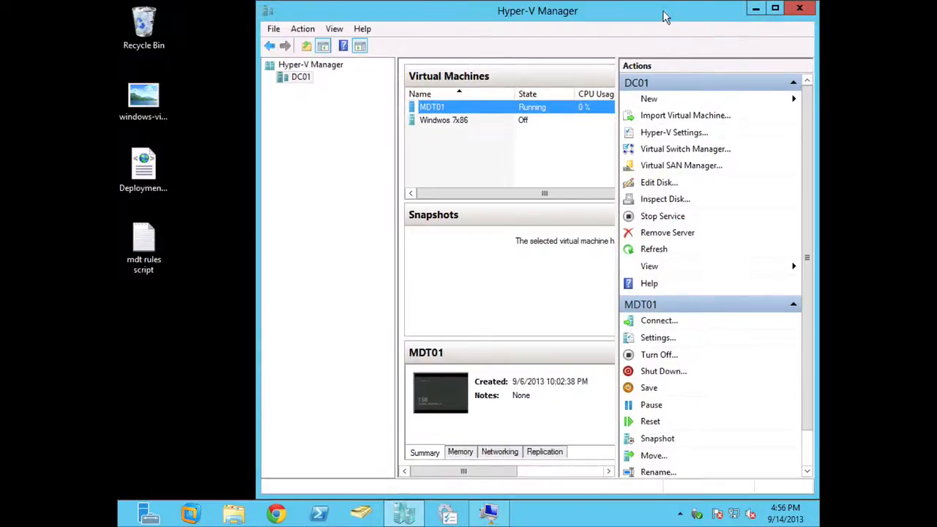
pyautogui.moveTo(665, 20); pyautogui.dragTo(622, 73)
pyautogui.click(552, 22)
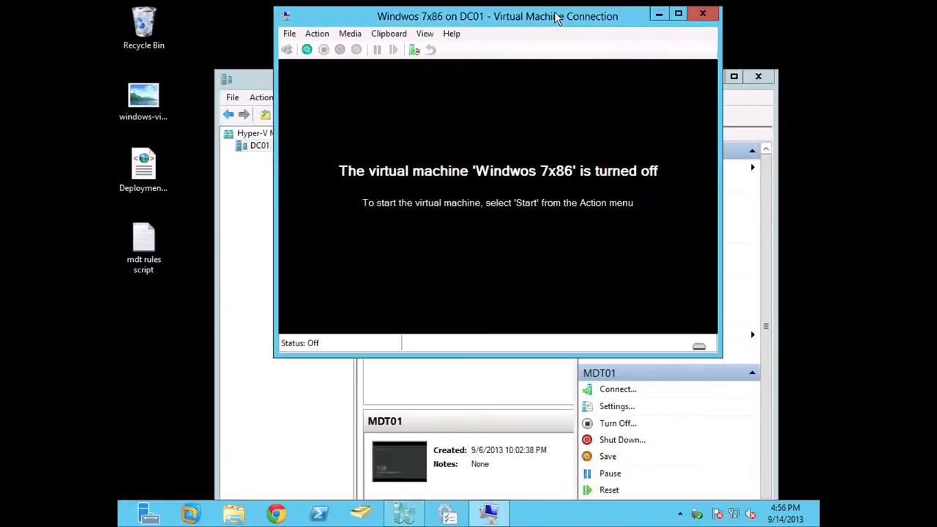
pyautogui.moveTo(524, 22); pyautogui.dragTo(368, 24)
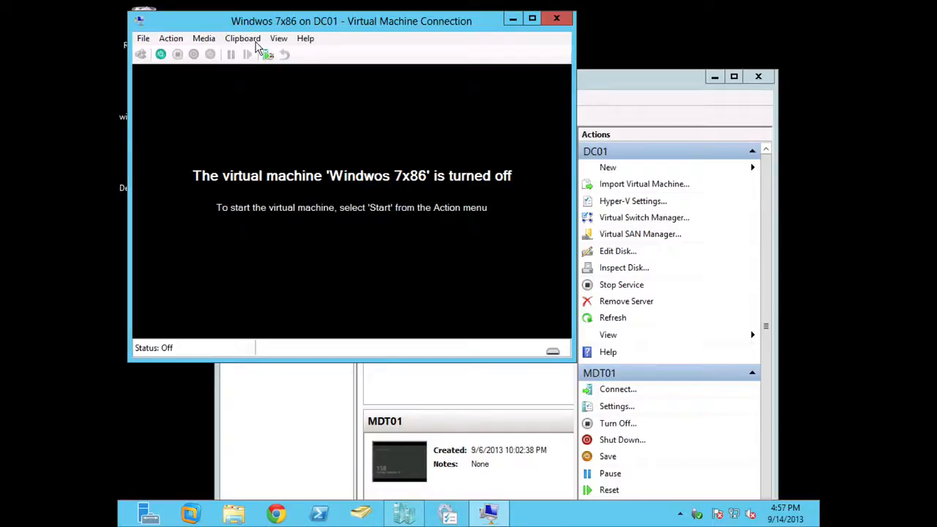
pyautogui.click(514, 24)
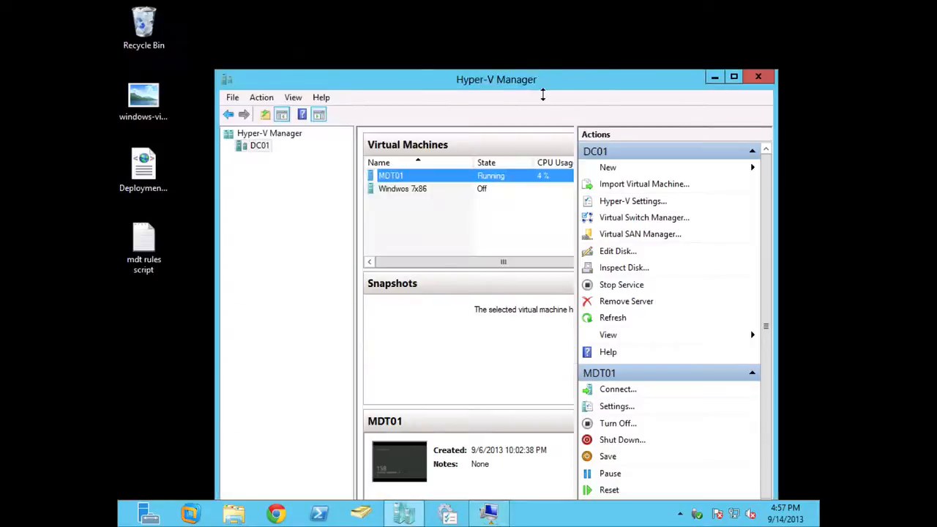
pyautogui.moveTo(554, 82); pyautogui.dragTo(550, 33)
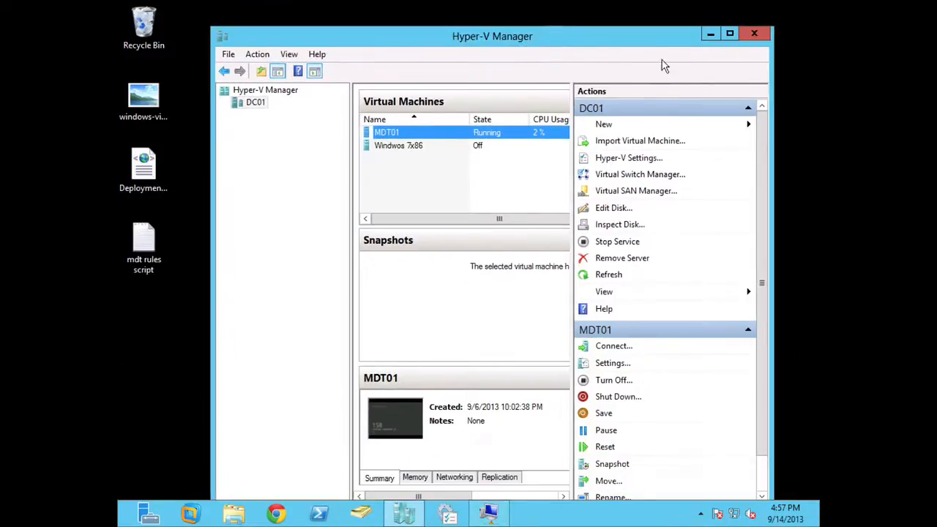
pyautogui.click(709, 37)
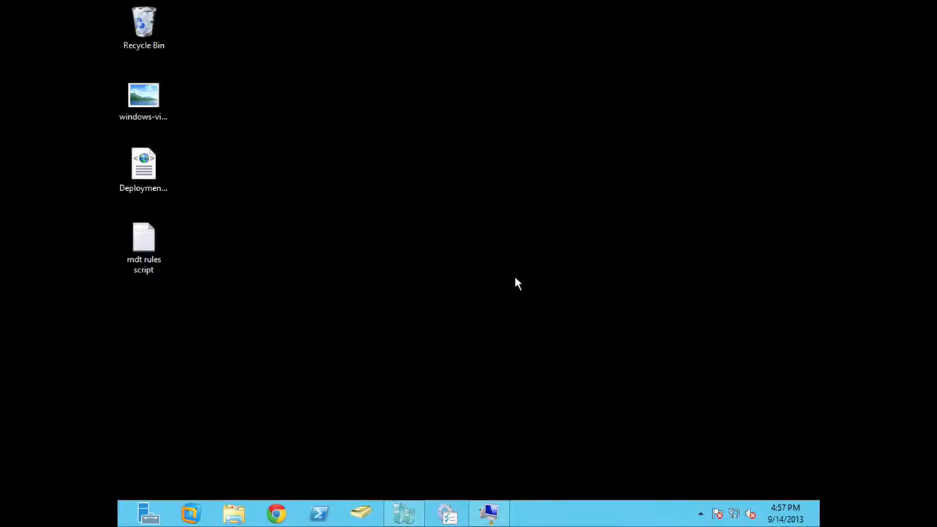
pyautogui.moveTo(32, 4)
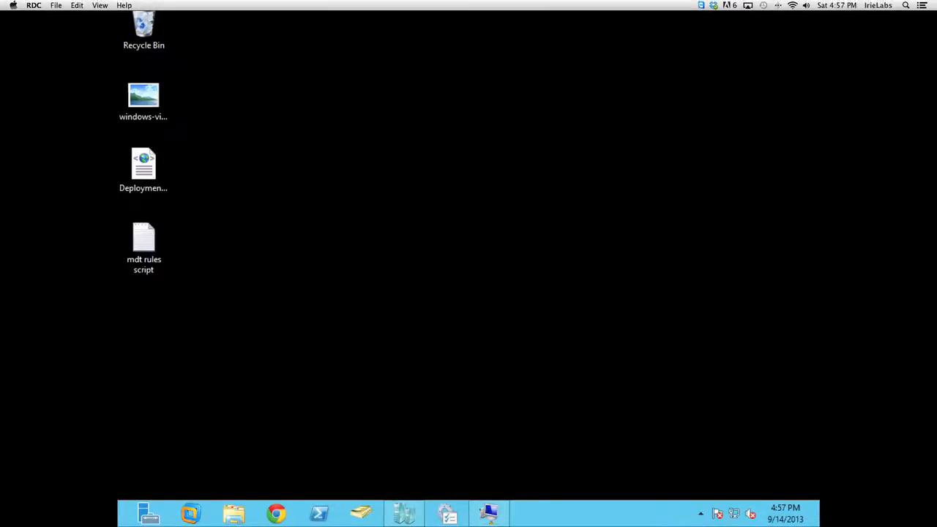
pyautogui.click(101, 5)
pyautogui.click(102, 27)
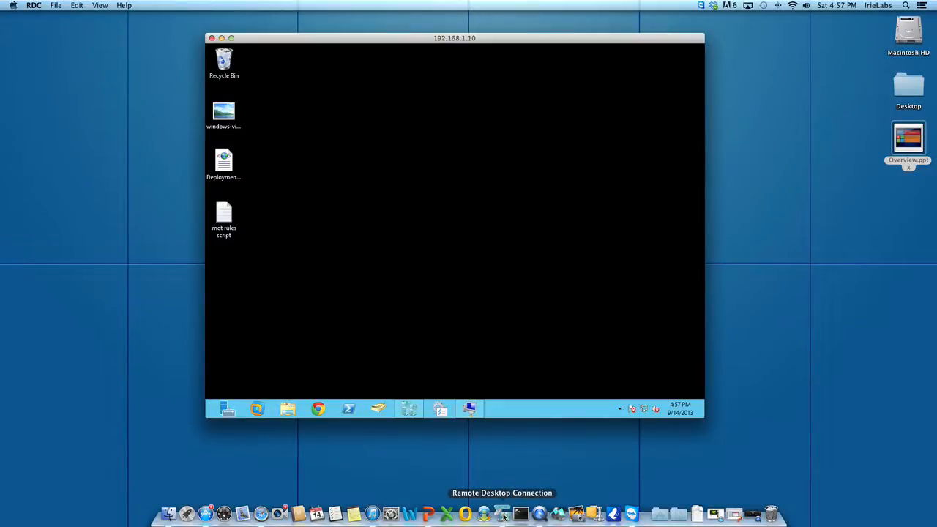
pyautogui.click(470, 409)
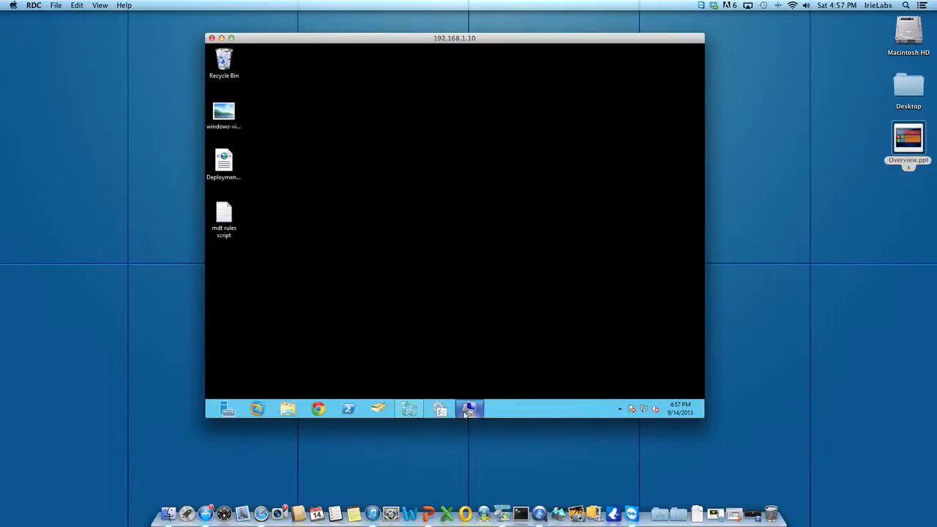
pyautogui.click(486, 57)
pyautogui.click(95, 6)
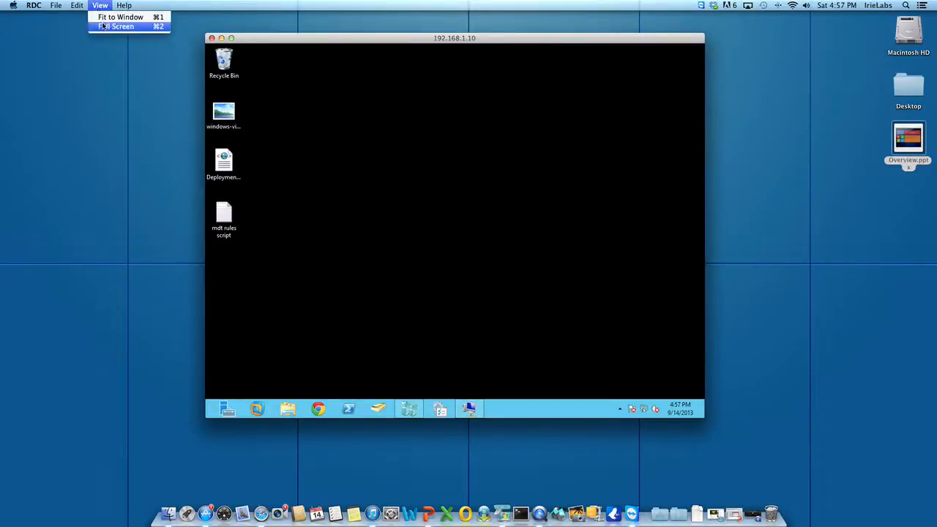
pyautogui.click(103, 27)
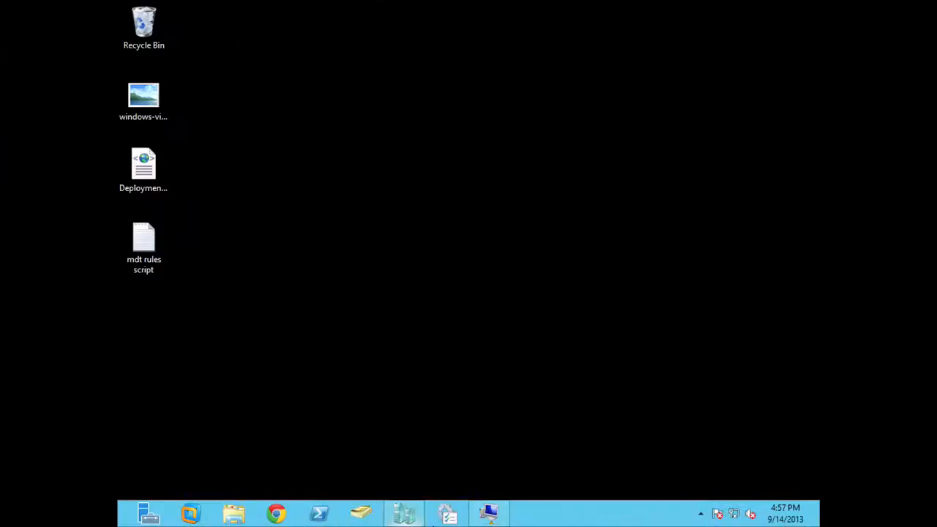
# Restore Hyper-V Manager, connect to the MDT01 virtual machine and move its window fully into view.
pyautogui.moveTo(409, 518)
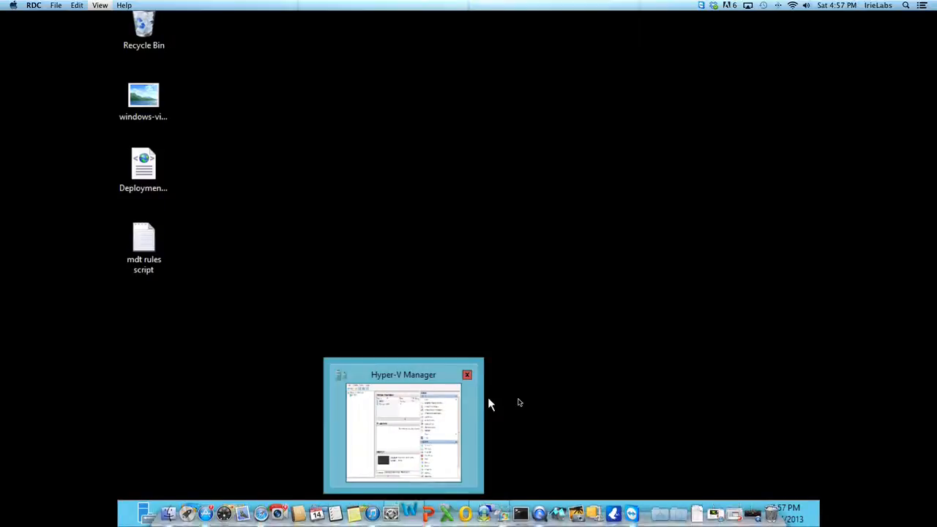
pyautogui.moveTo(468, 376)
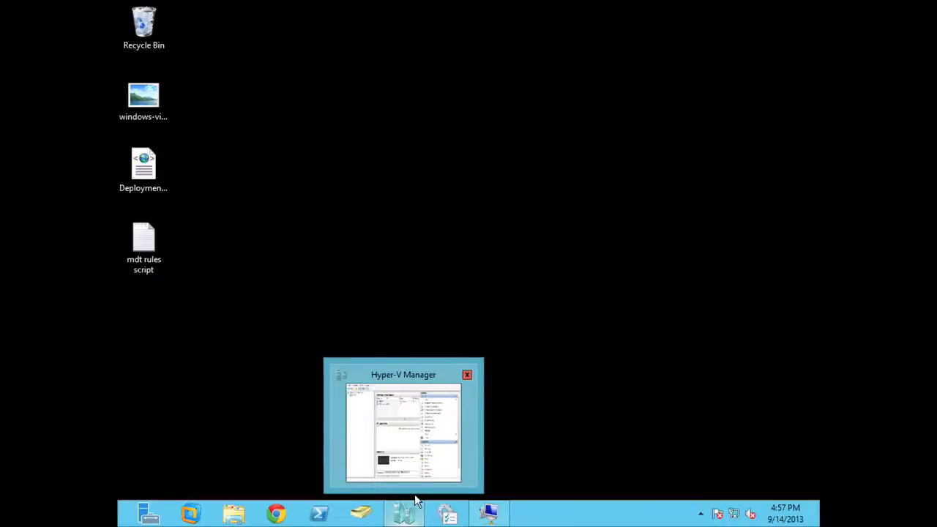
pyautogui.click(396, 416)
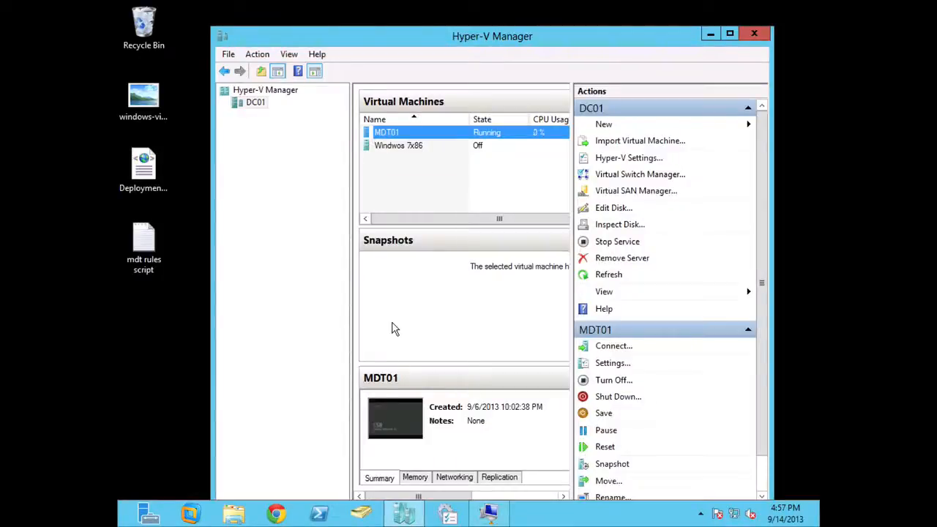
pyautogui.doubleClick(394, 132)
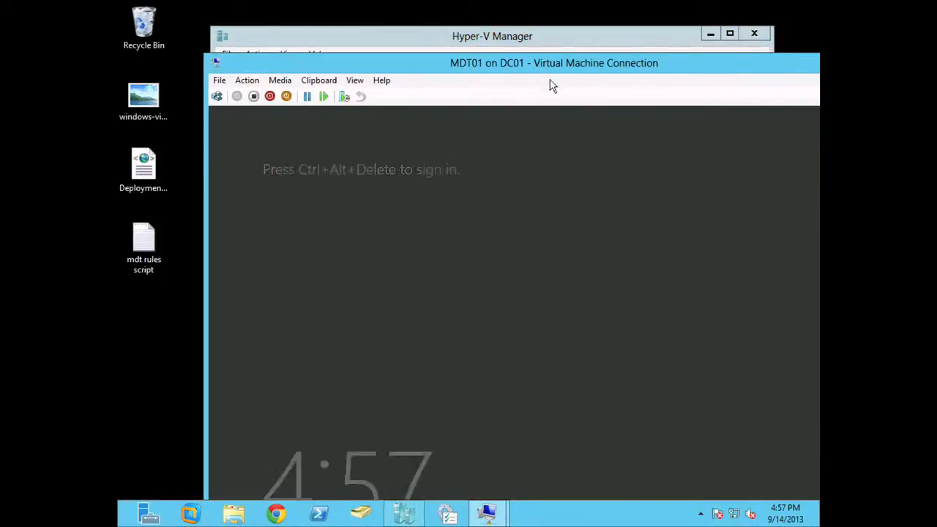
pyautogui.moveTo(512, 66); pyautogui.dragTo(433, 25)
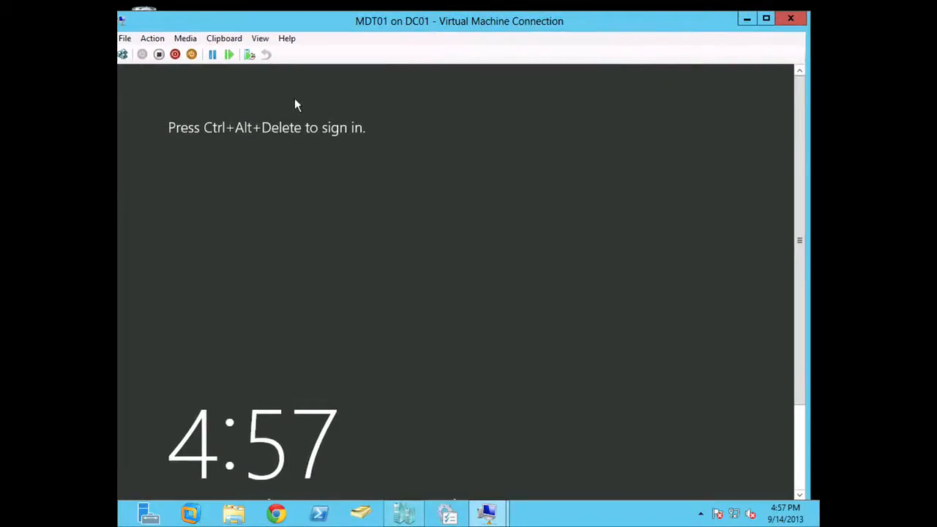
# Sign in to the MDT01 virtual machine as Administrator with the account password.
pyautogui.click(160, 41)
pyautogui.click(172, 54)
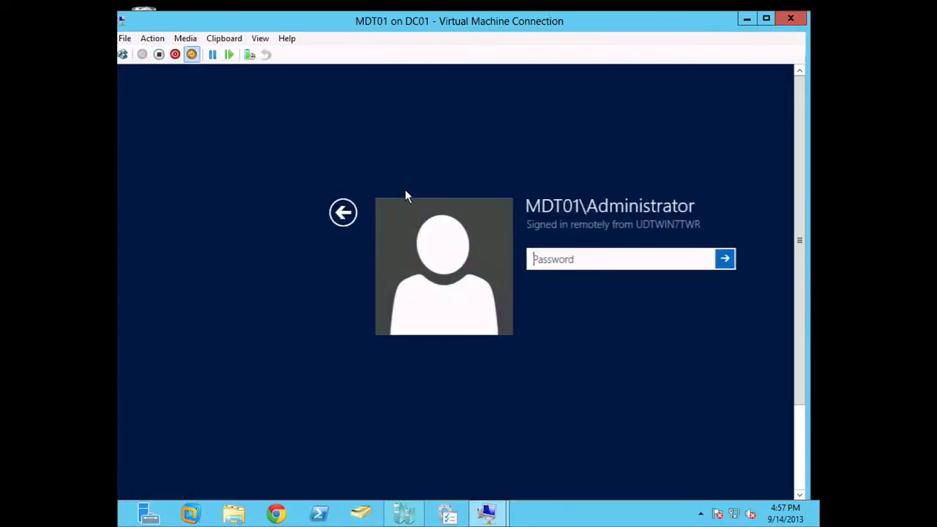
pyautogui.write('****')
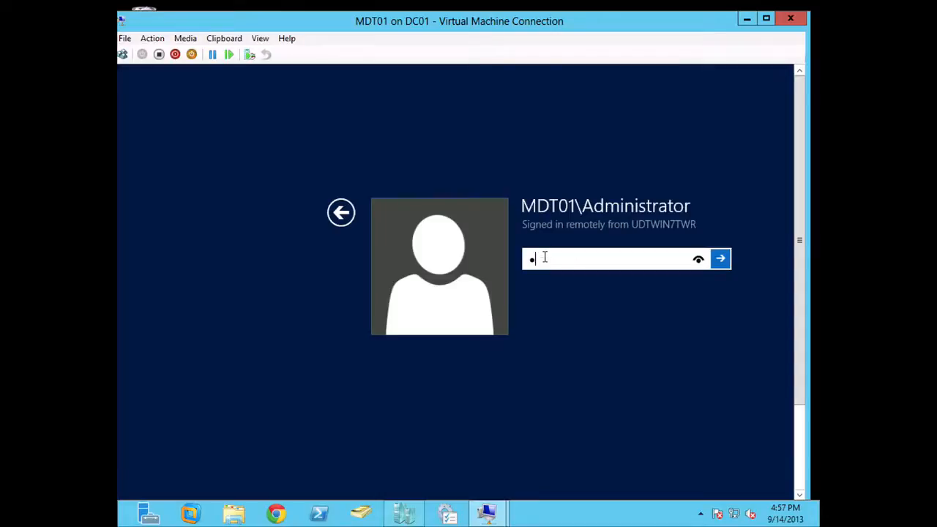
pyautogui.write('********')
pyautogui.press('Return')
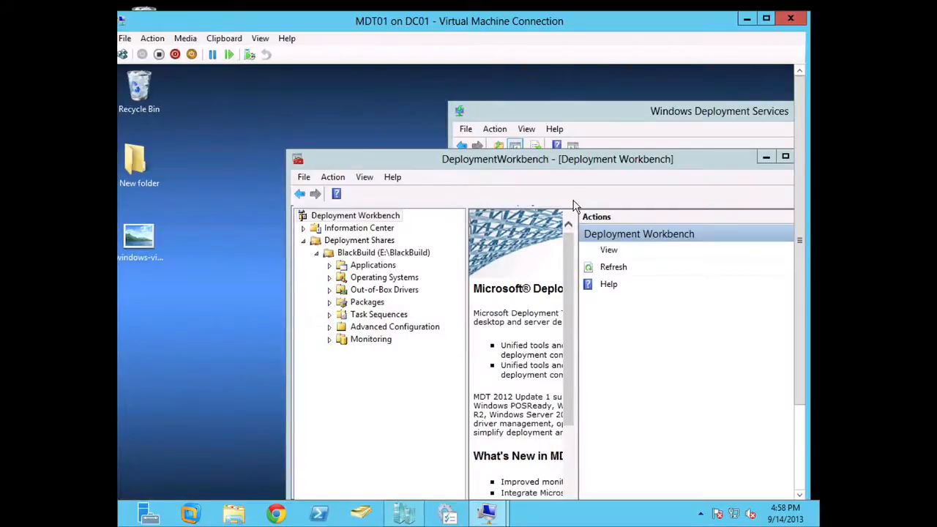
# Rearrange the Deployment Workbench and Windows Deployment Services windows side by side, shrinking the Windows Deployment Services window.
pyautogui.moveTo(583, 160); pyautogui.dragTo(493, 110)
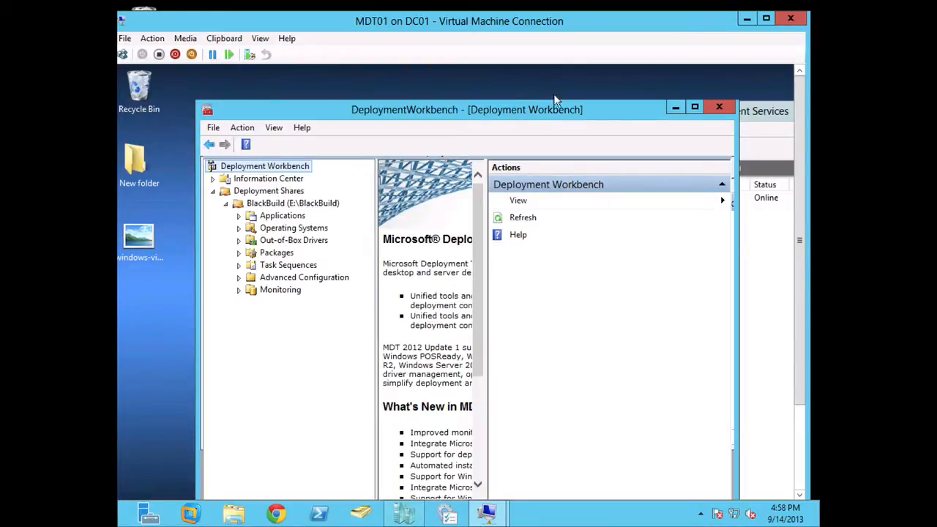
pyautogui.moveTo(545, 110); pyautogui.dragTo(530, 92)
pyautogui.click(729, 110)
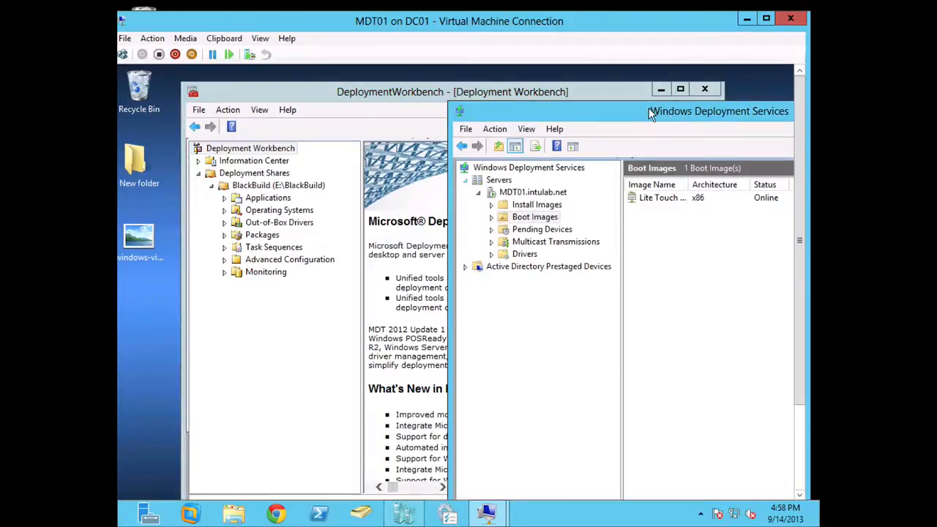
pyautogui.moveTo(648, 108); pyautogui.dragTo(463, 87)
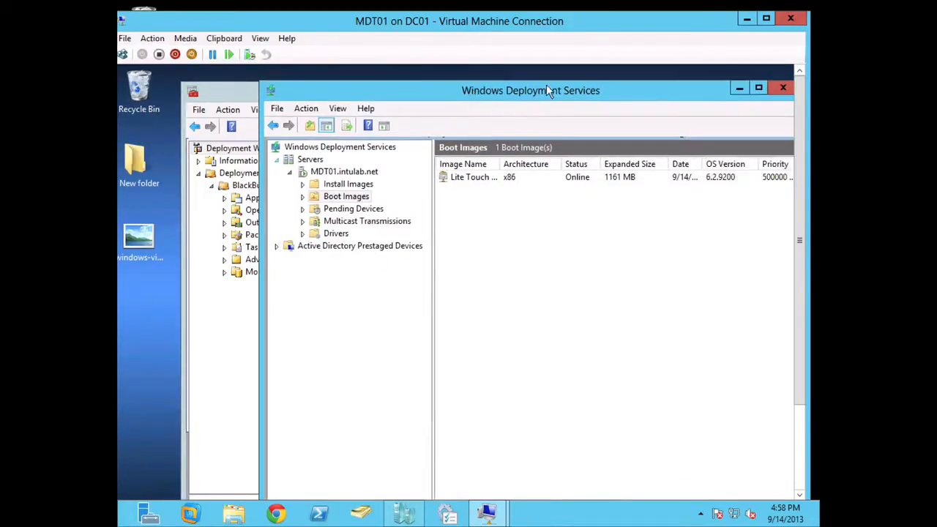
pyautogui.moveTo(310, 96); pyautogui.dragTo(254, 105)
pyautogui.moveTo(748, 111); pyautogui.dragTo(628, 111)
pyautogui.moveTo(544, 88); pyautogui.dragTo(669, 85)
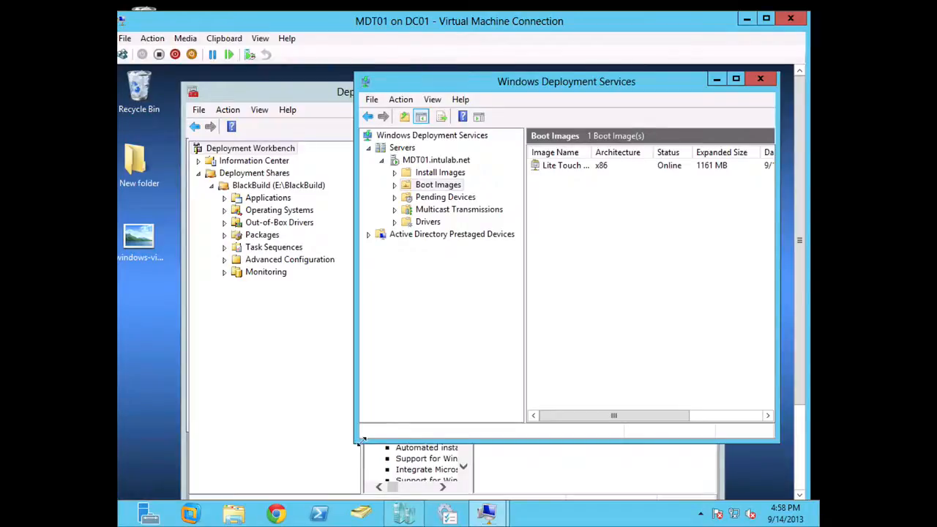
pyautogui.moveTo(360, 440); pyautogui.dragTo(448, 357)
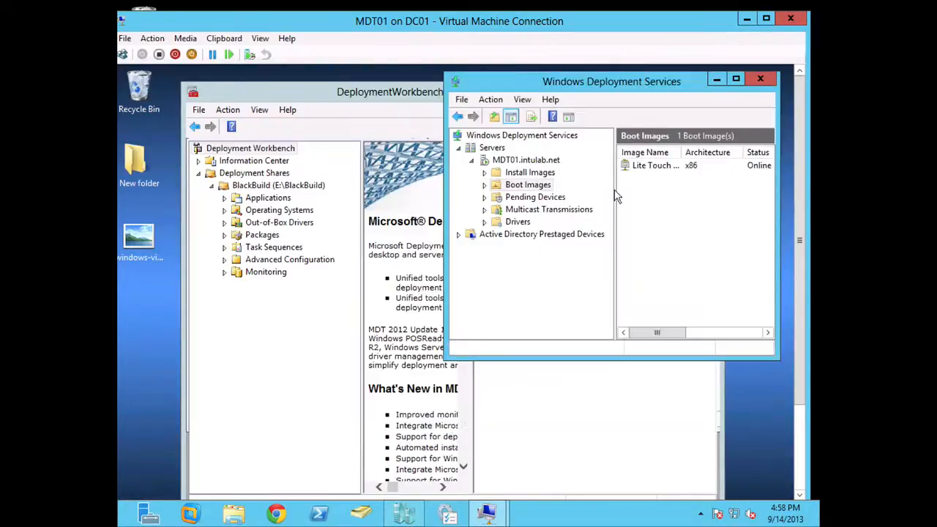
# Delete the Lite Touch x86 boot image from the MDT01 server in Windows Deployment Services.
pyautogui.click(631, 167)
pyautogui.click(531, 119)
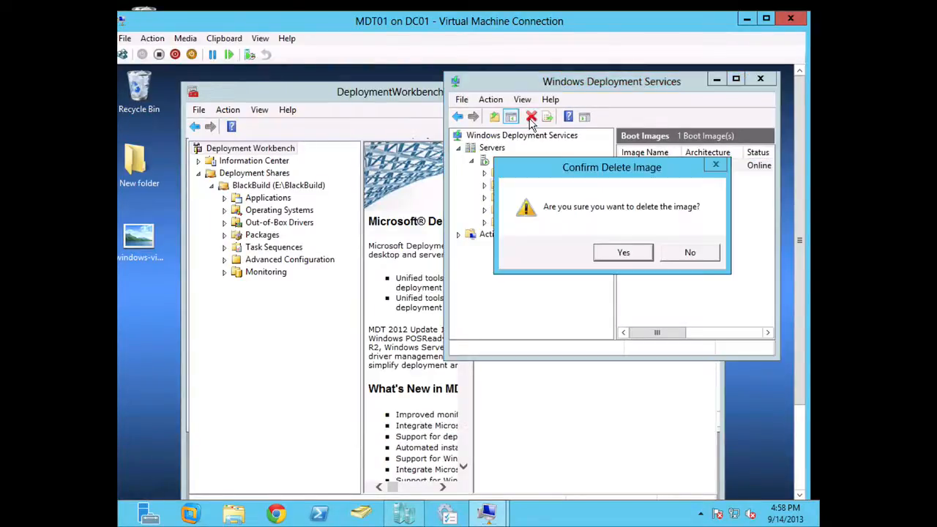
pyautogui.click(623, 251)
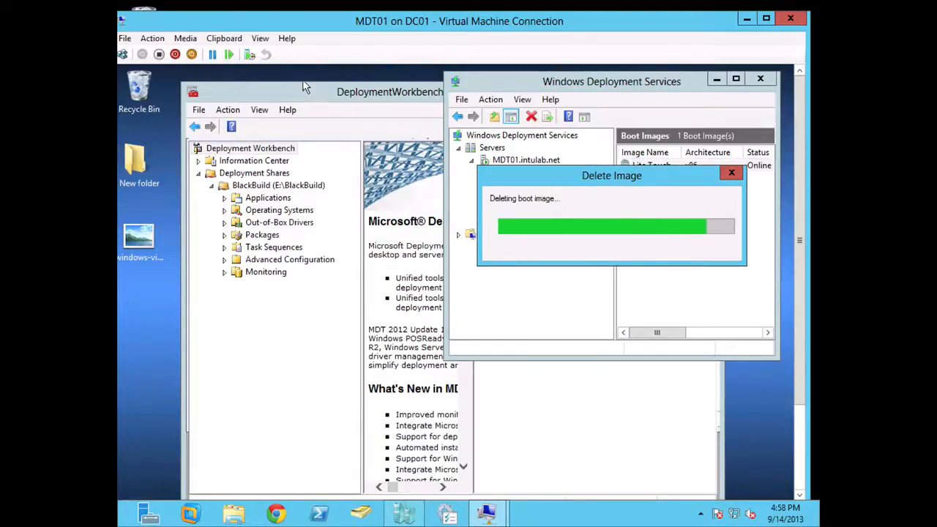
# Minimize the Deployment Workbench window and open the MDT Share Volume (M:) in File Explorer.
pyautogui.moveTo(294, 88); pyautogui.dragTo(238, 75)
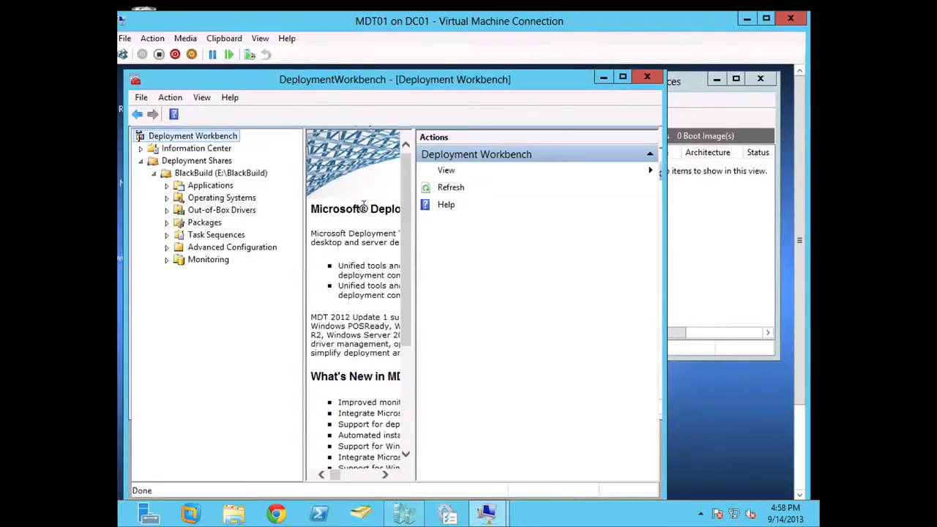
pyautogui.click(605, 81)
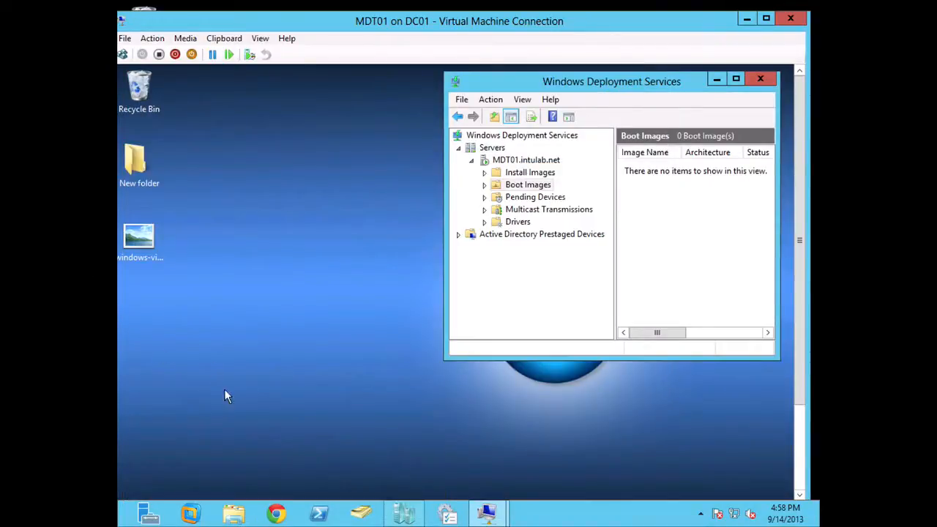
pyautogui.click(240, 512)
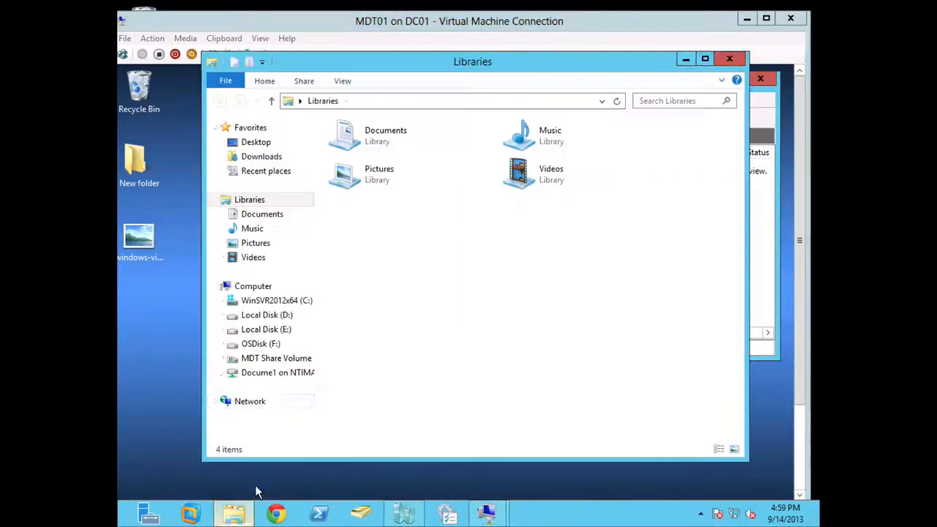
pyautogui.click(287, 358)
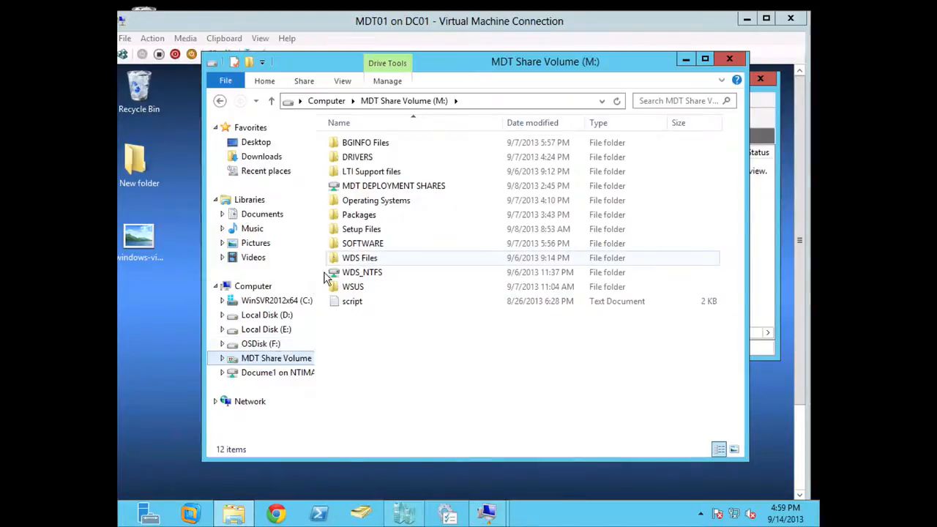
# Browse to the network path \\mdt01 and open its MDTShare share.
pyautogui.click(478, 101)
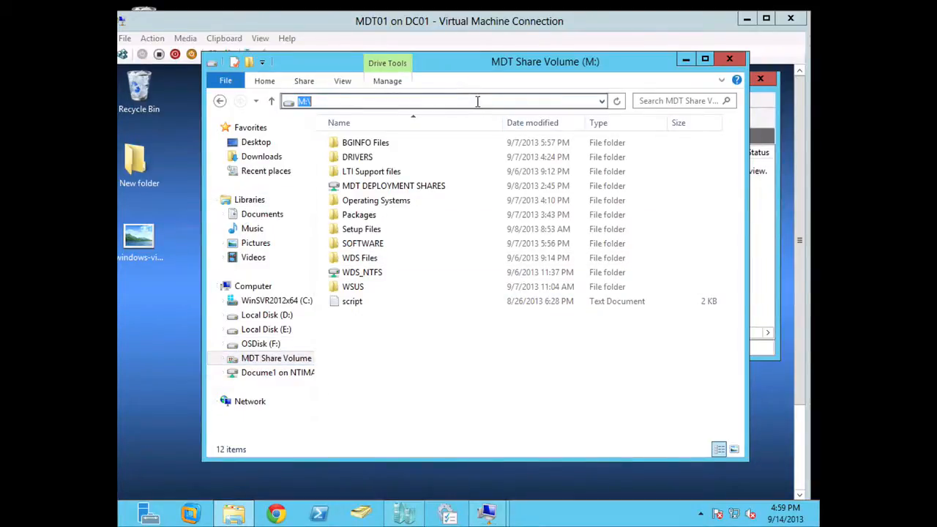
pyautogui.write('\\\\')
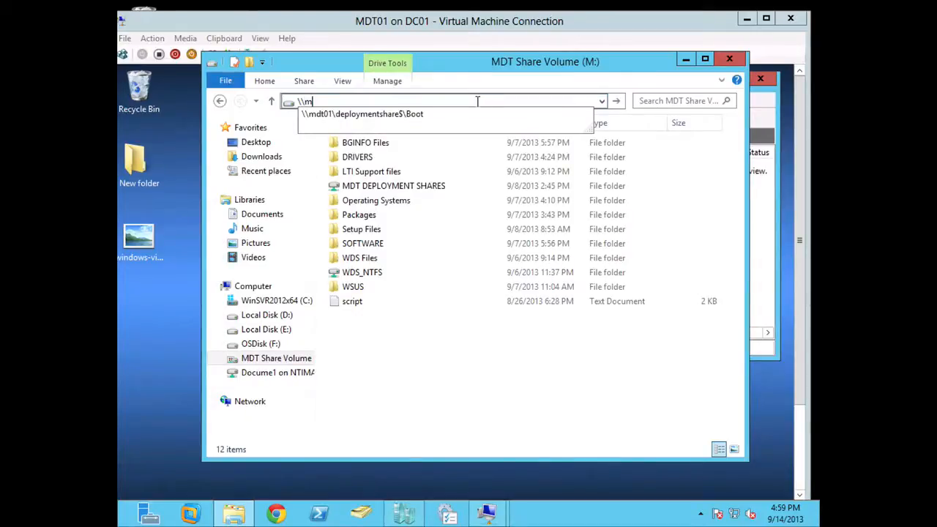
pyautogui.write('mdt01')
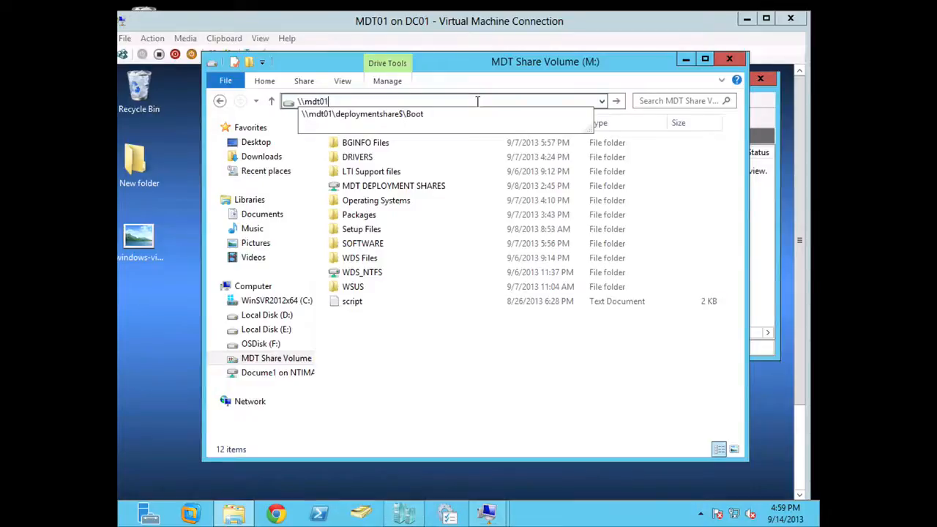
pyautogui.press('Return')
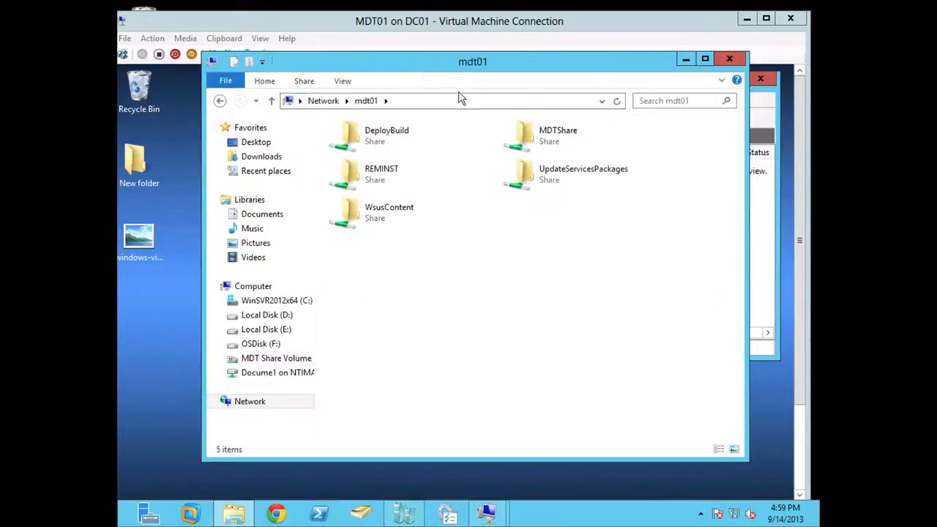
pyautogui.doubleClick(544, 145)
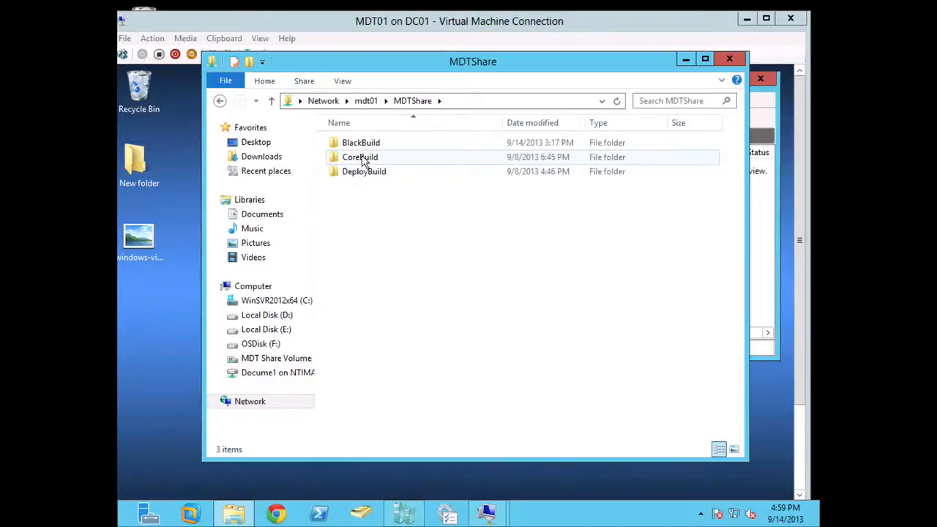
# Open the x86 folder inside the Tools folder of the BlackBuild deployment share.
pyautogui.moveTo(364, 162)
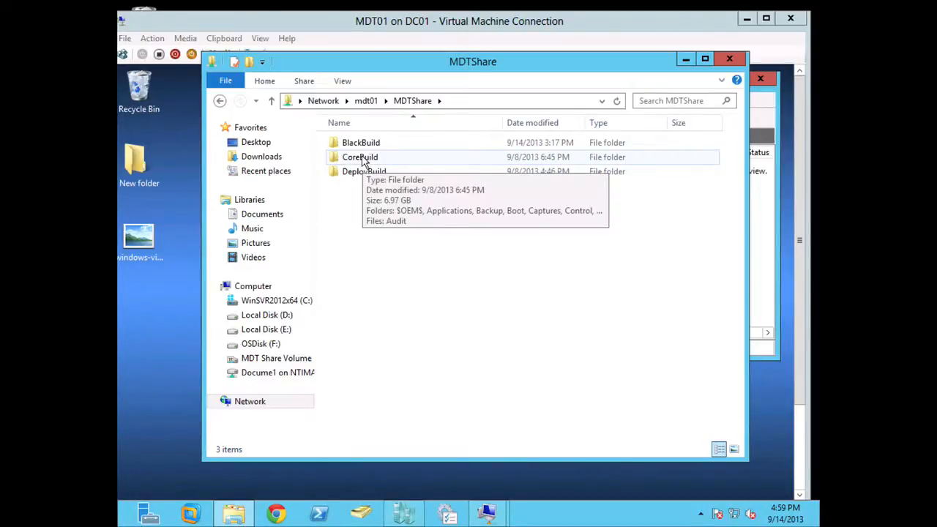
pyautogui.click(359, 147)
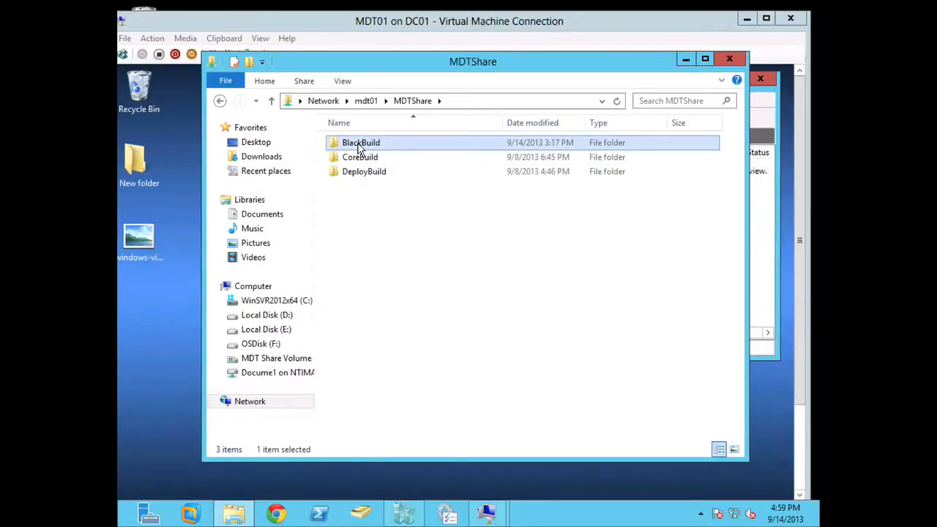
pyautogui.doubleClick(359, 146)
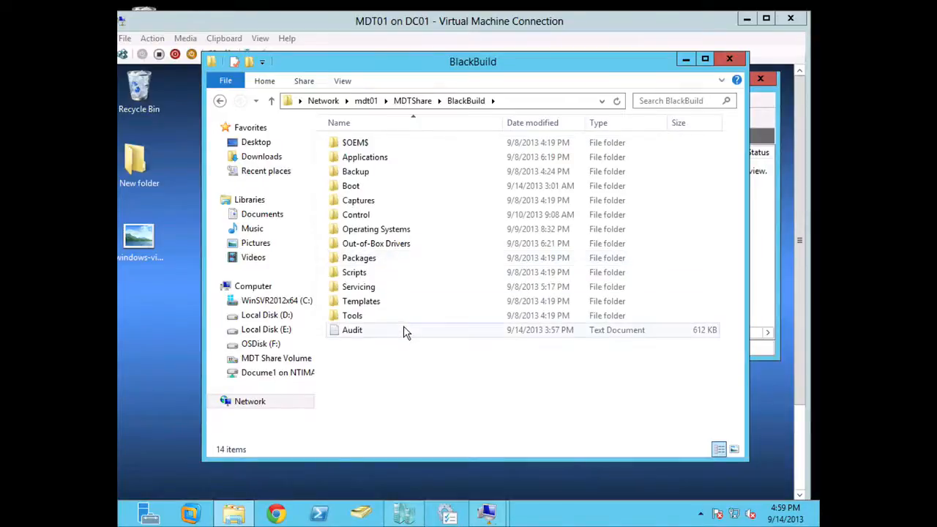
pyautogui.moveTo(407, 331)
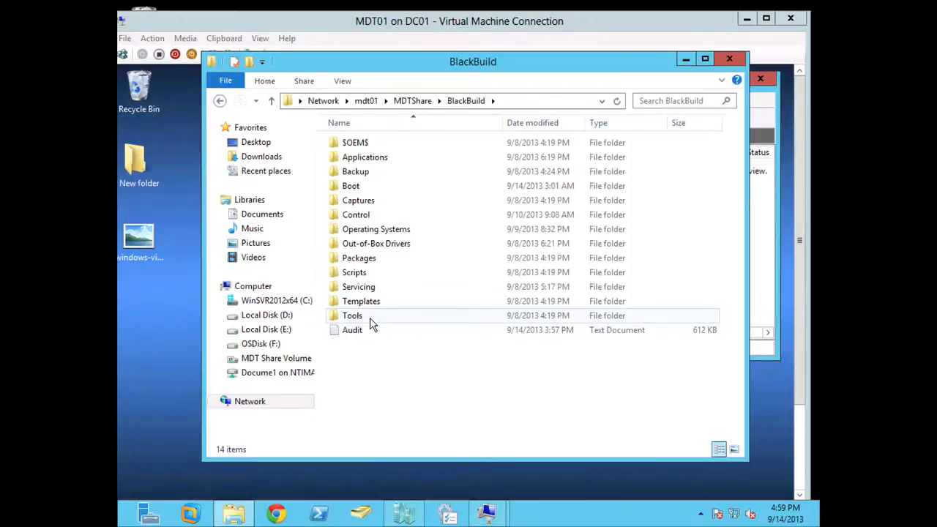
pyautogui.doubleClick(370, 320)
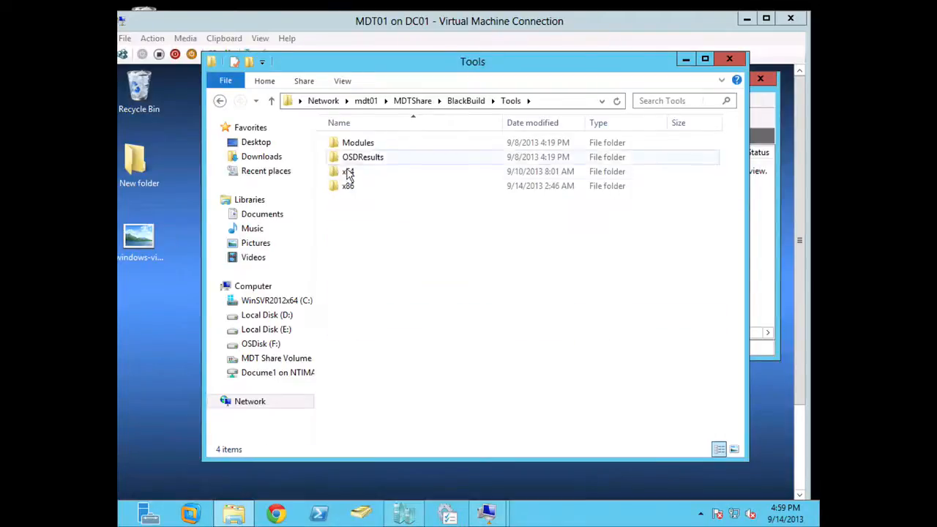
pyautogui.doubleClick(347, 187)
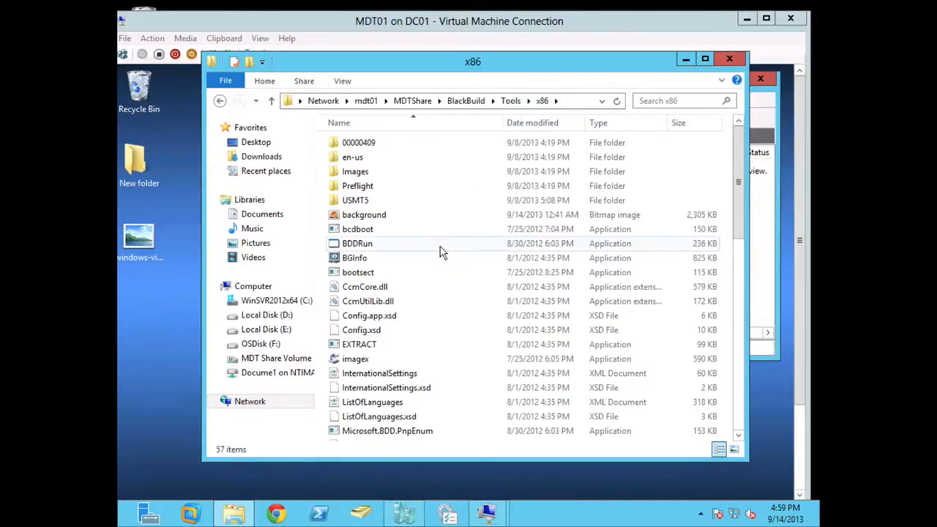
# Run the BGInfo application from the x86 folder, allowing it past the security warning, and accept its license agreement.
pyautogui.scroll(-1, 410, 293)
pyautogui.scroll(1, 401, 312)
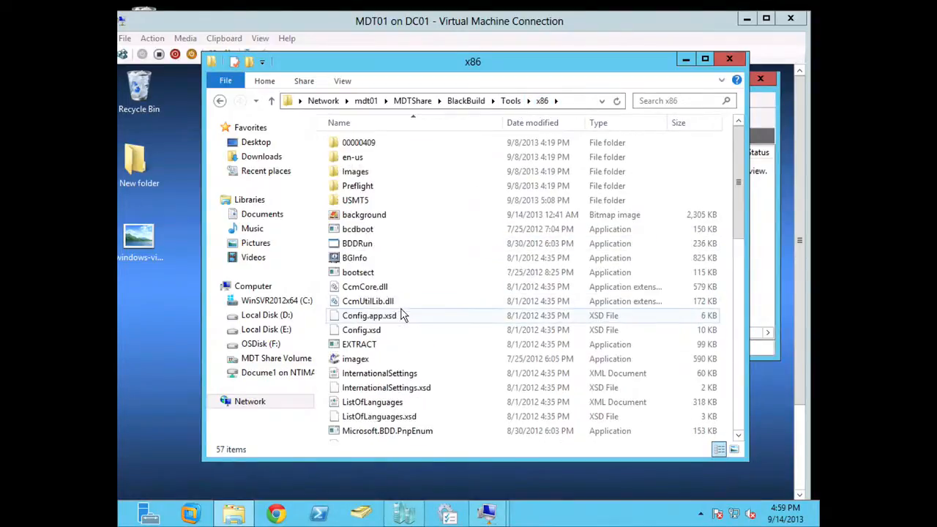
pyautogui.scroll(-12, 401, 315)
pyautogui.scroll(12, 401, 315)
pyautogui.scroll(-12, 405, 316)
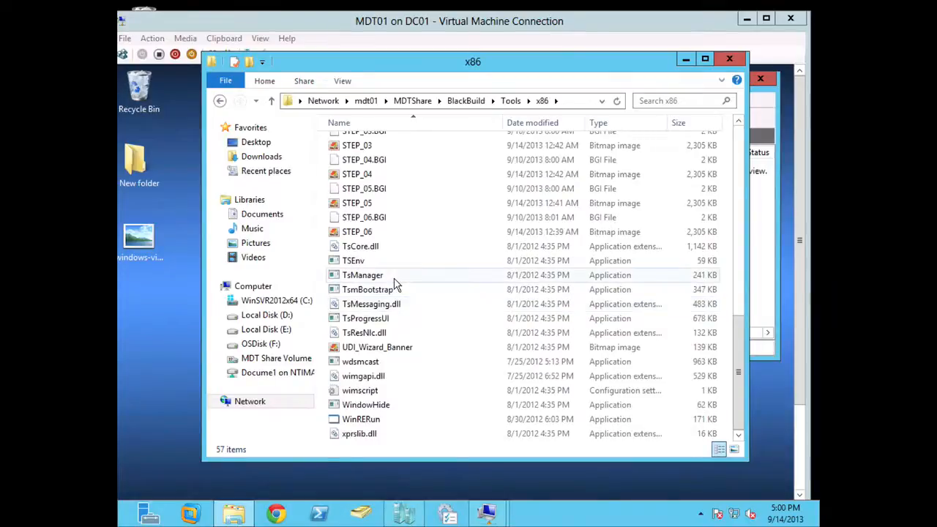
pyautogui.moveTo(738, 336); pyautogui.dragTo(737, 199)
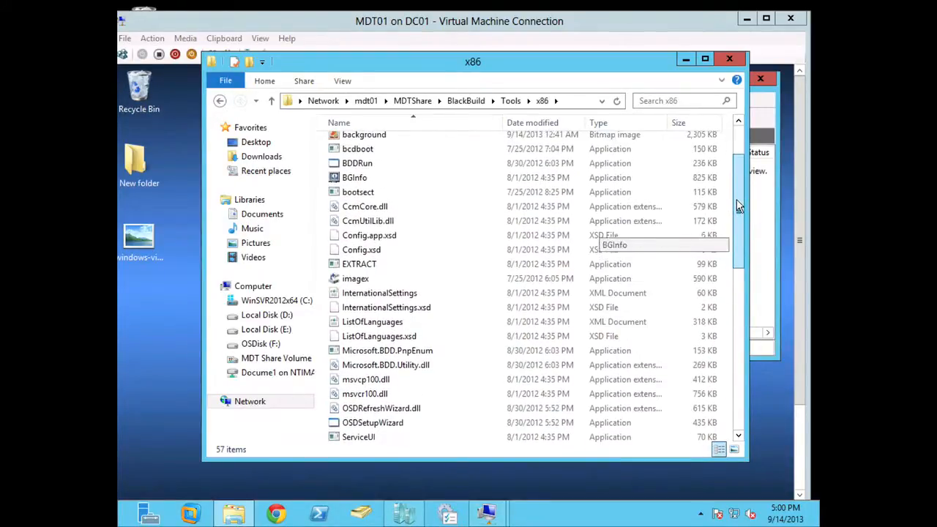
pyautogui.click(386, 185)
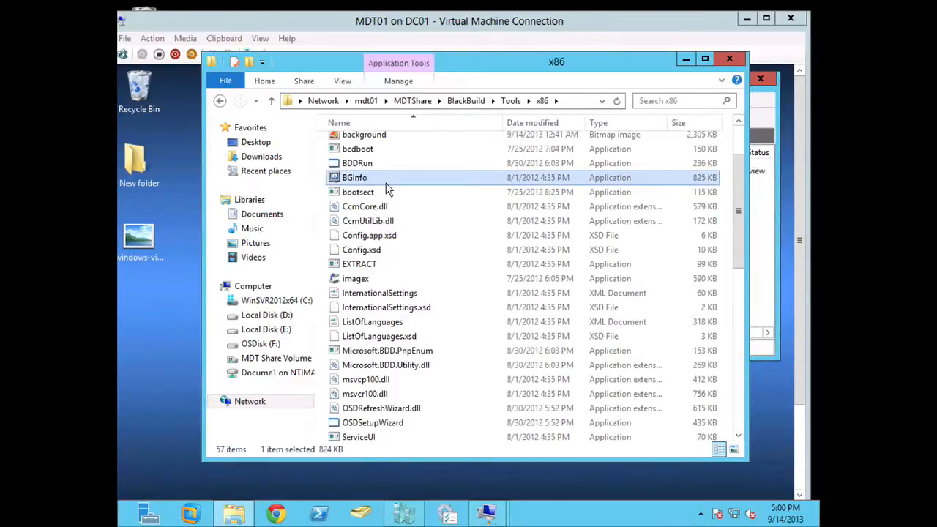
pyautogui.doubleClick(387, 185)
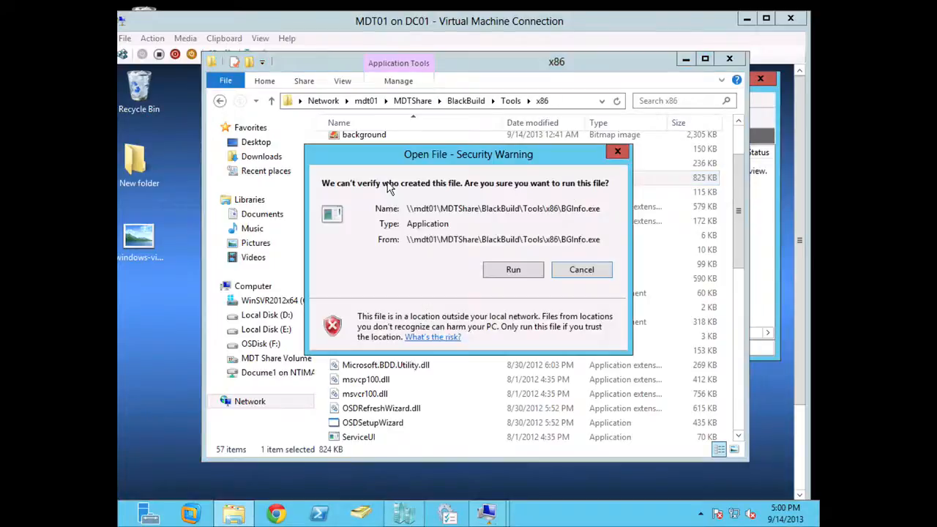
pyautogui.click(503, 268)
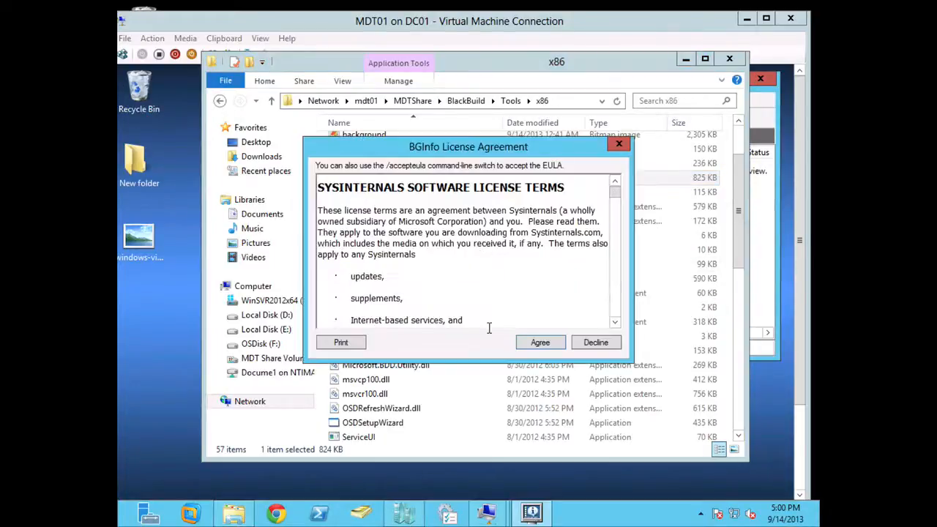
pyautogui.click(542, 342)
# Reposition the BGInfo window slightly and review the full list of fields in the default configuration.
pyautogui.click(394, 235)
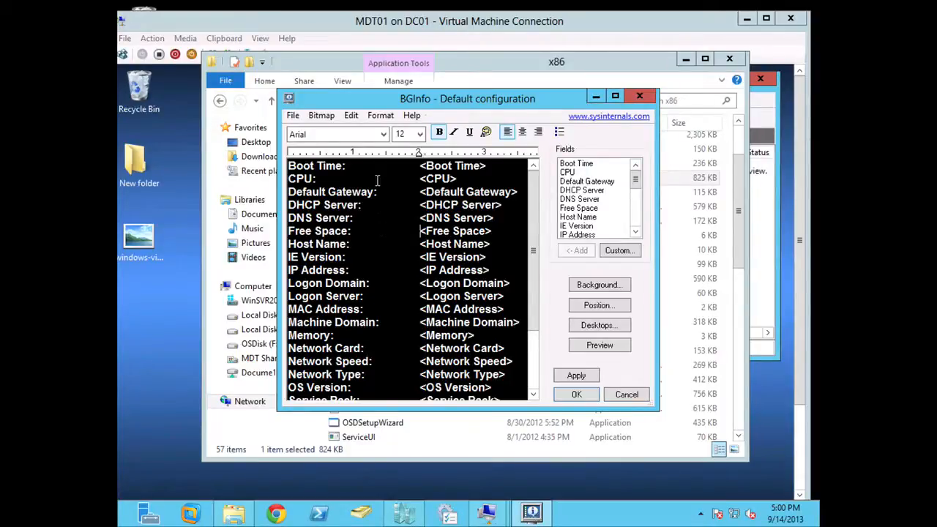
pyautogui.moveTo(425, 99); pyautogui.dragTo(409, 98)
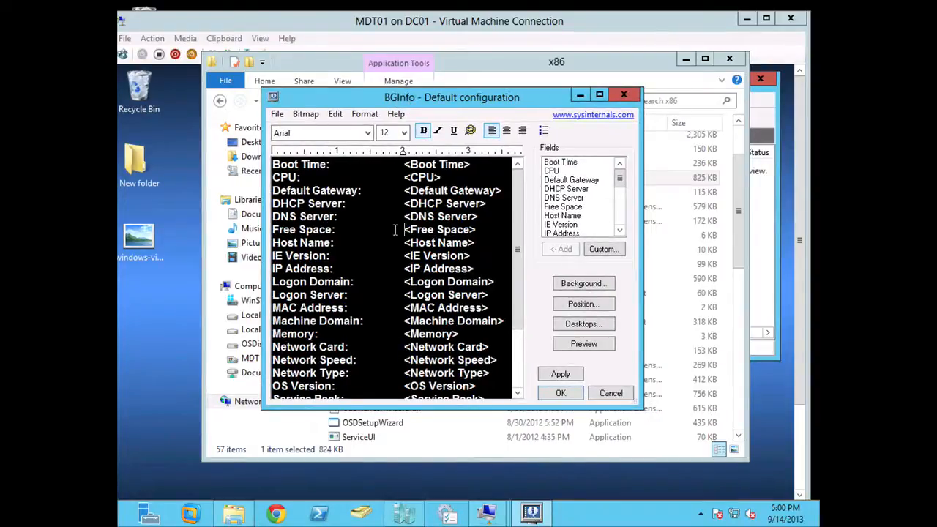
pyautogui.scroll(-2, 395, 230)
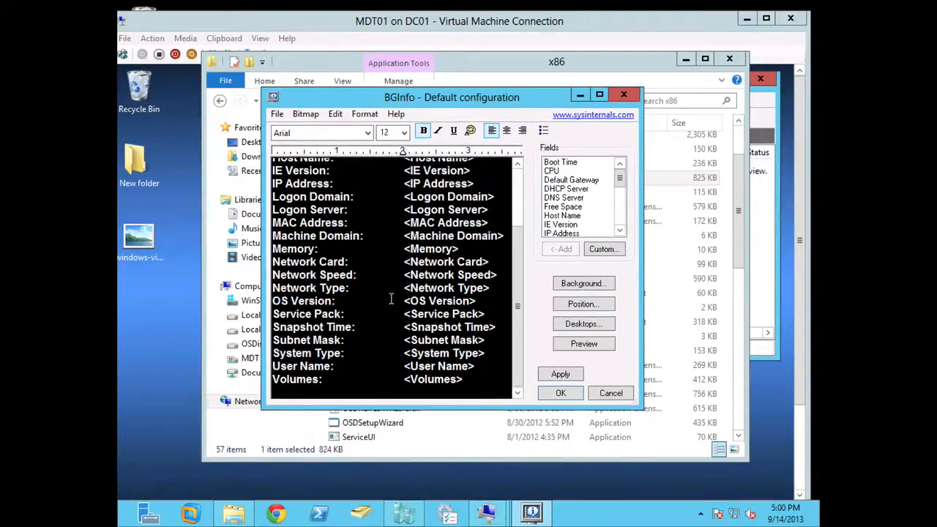
pyautogui.scroll(3, 394, 298)
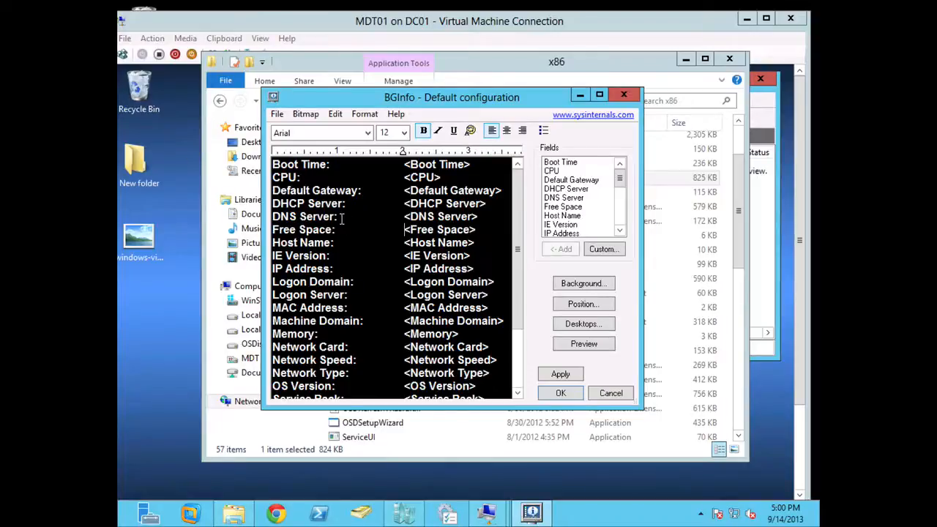
# Inspect the save dialog for BGInfo configurations with STEP_01 selected, cancel it, and close BGInfo without saving changes.
pyautogui.click(278, 114)
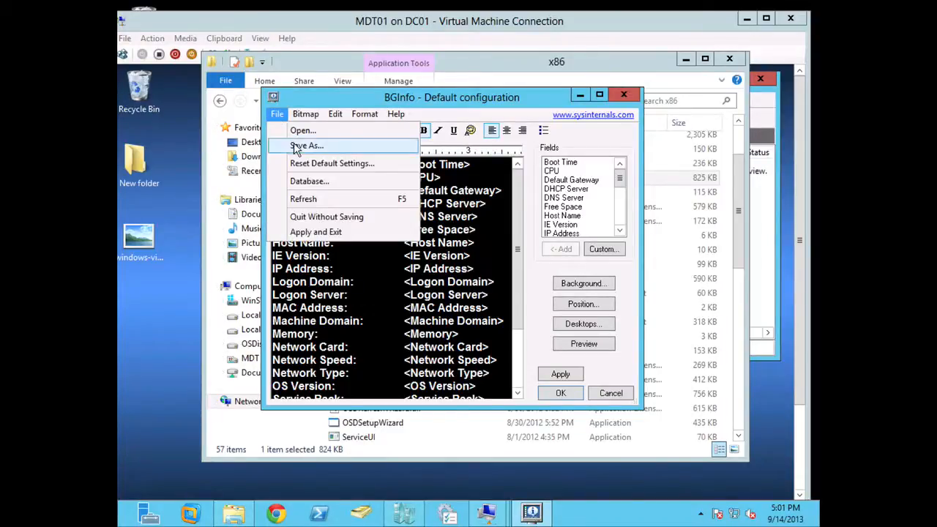
pyautogui.click(300, 146)
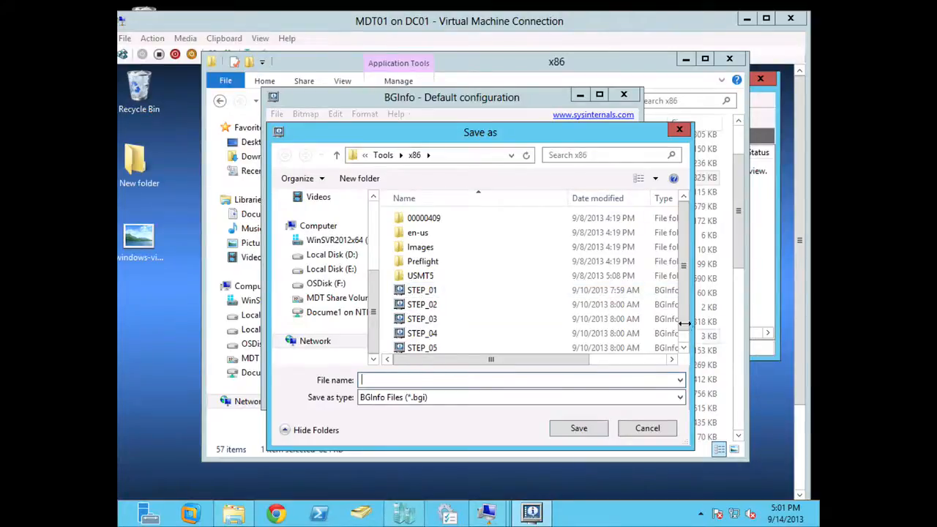
pyautogui.scroll(-1, 684, 329)
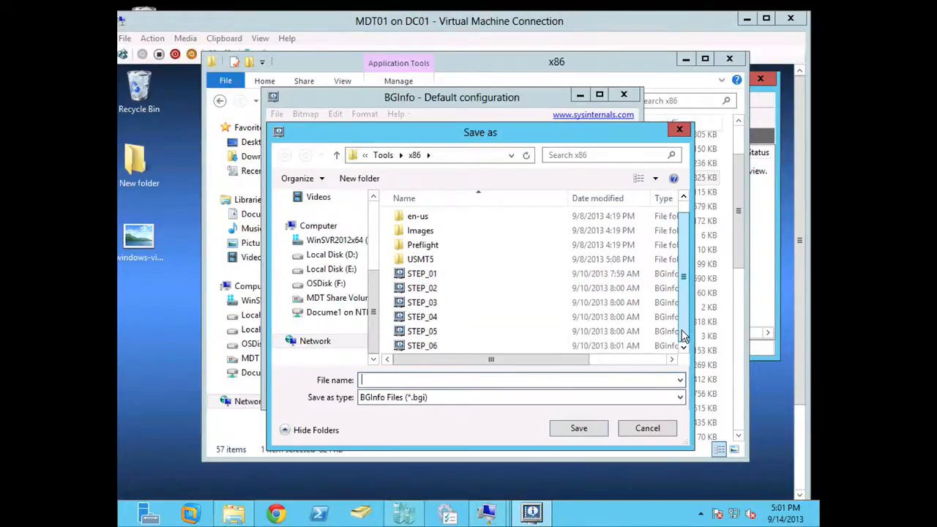
pyautogui.click(417, 276)
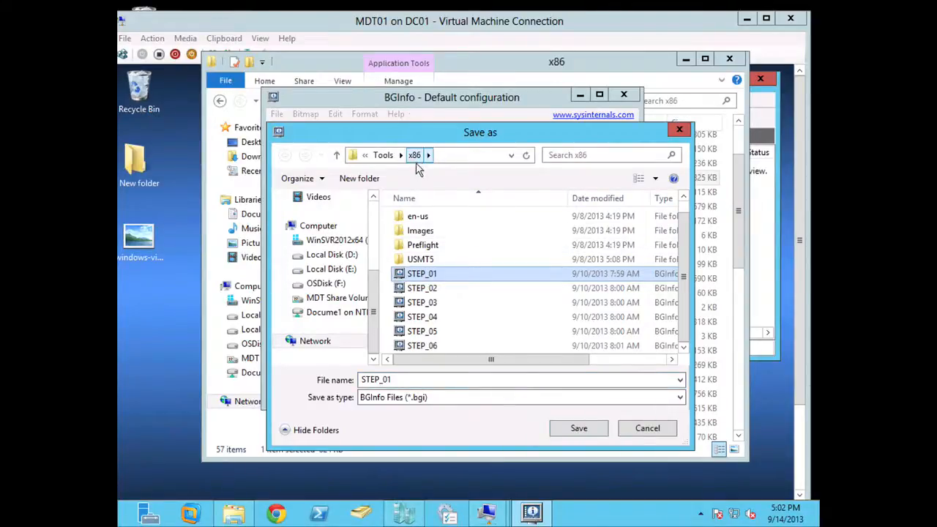
pyautogui.click(629, 434)
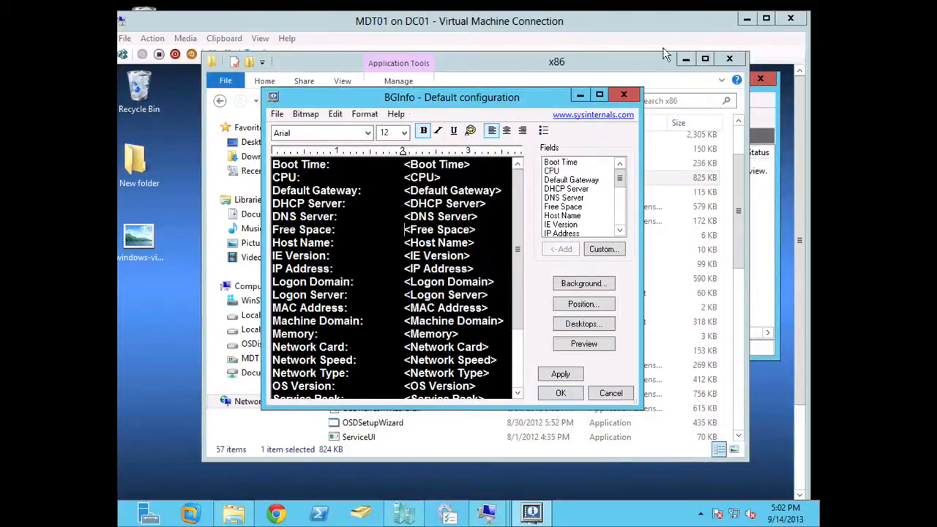
pyautogui.click(623, 94)
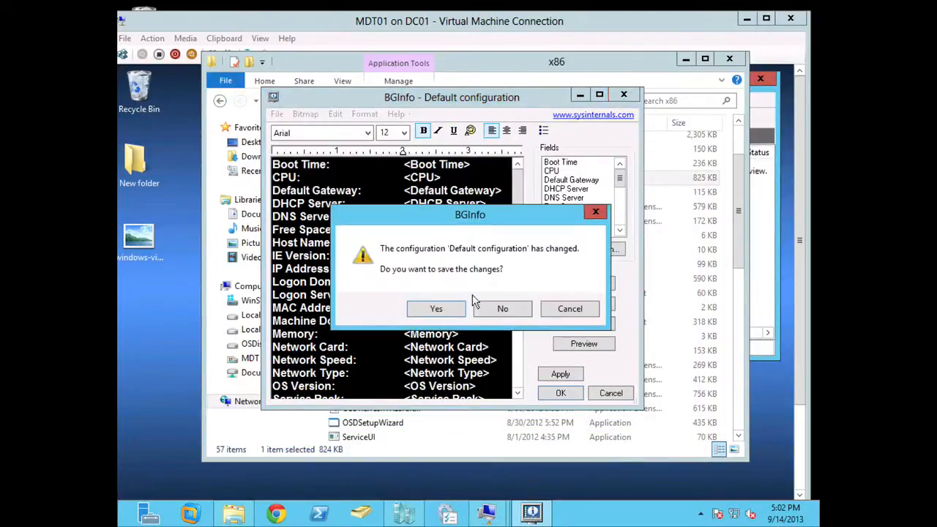
pyautogui.click(486, 310)
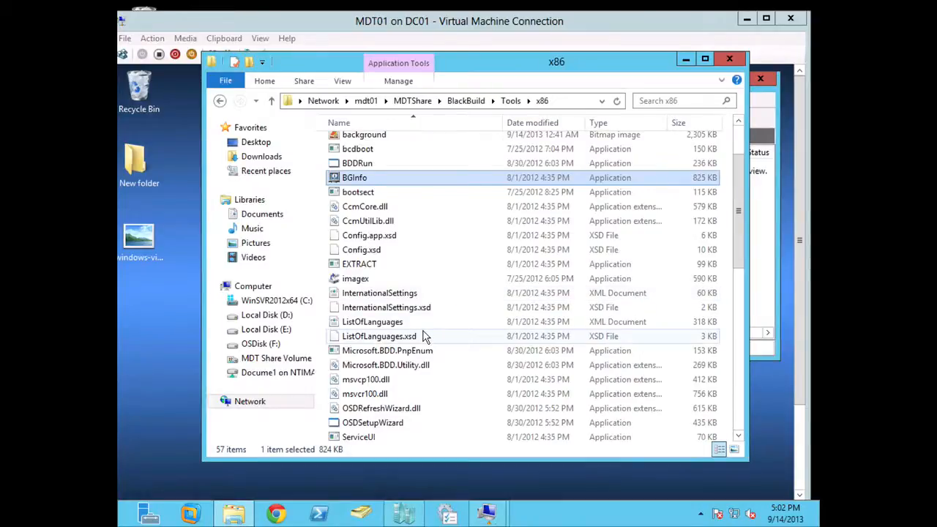
# Open the STEP_01 BGInfo configuration file from the x86 folder.
pyautogui.scroll(-10, 423, 336)
pyautogui.scroll(12, 420, 335)
pyautogui.scroll(-12, 419, 337)
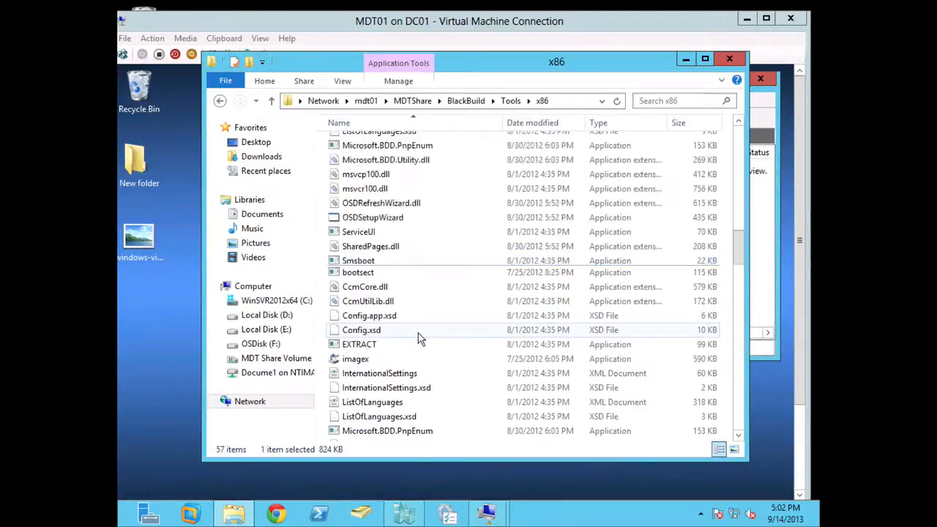
pyautogui.scroll(3, 399, 327)
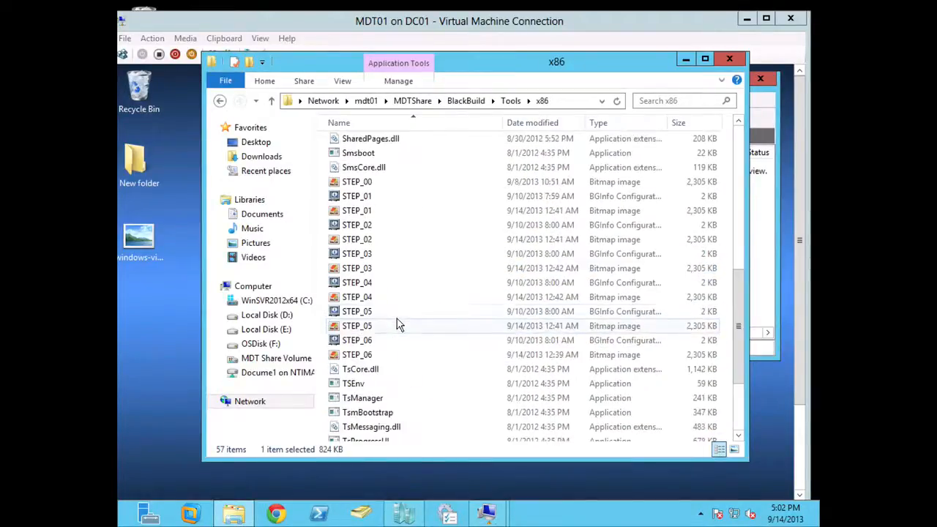
pyautogui.doubleClick(364, 202)
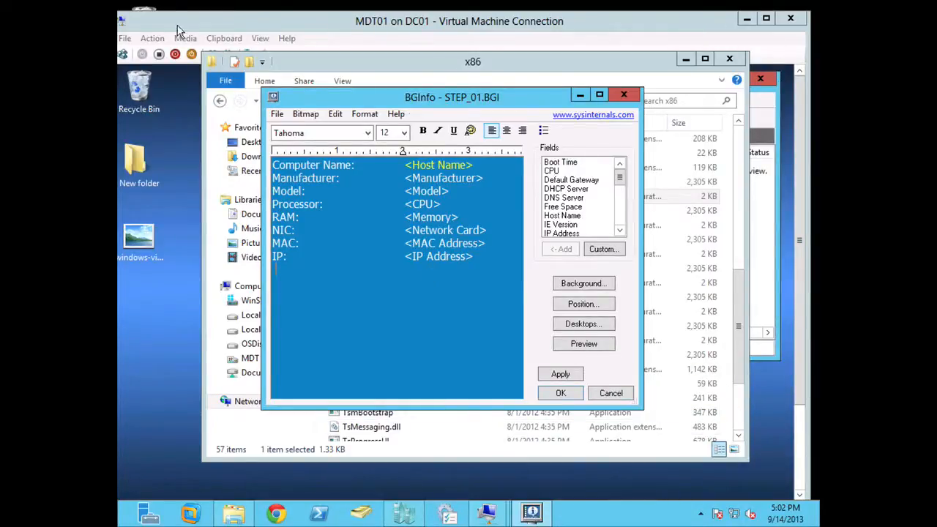
# Check the on-screen position settings without changing them, and highlight the computer information lines in the STEP_01 layout.
pyautogui.click(596, 306)
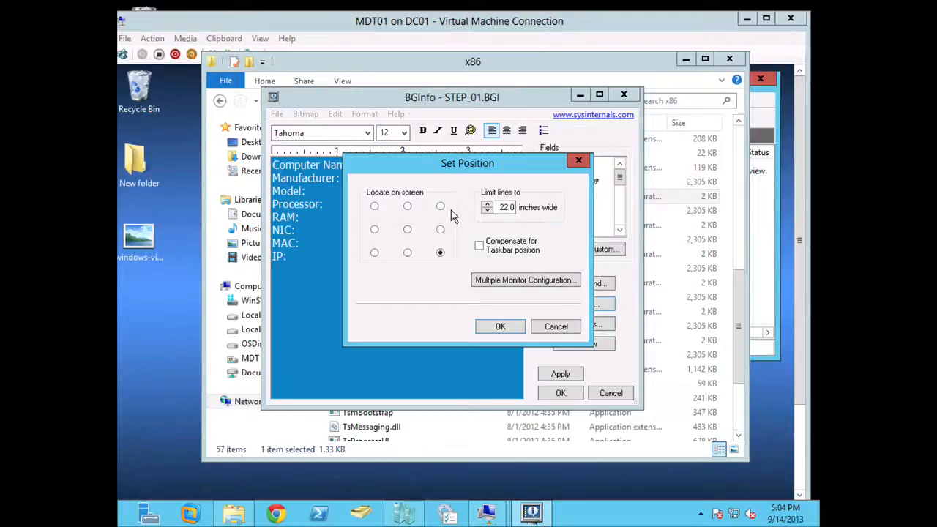
pyautogui.click(542, 328)
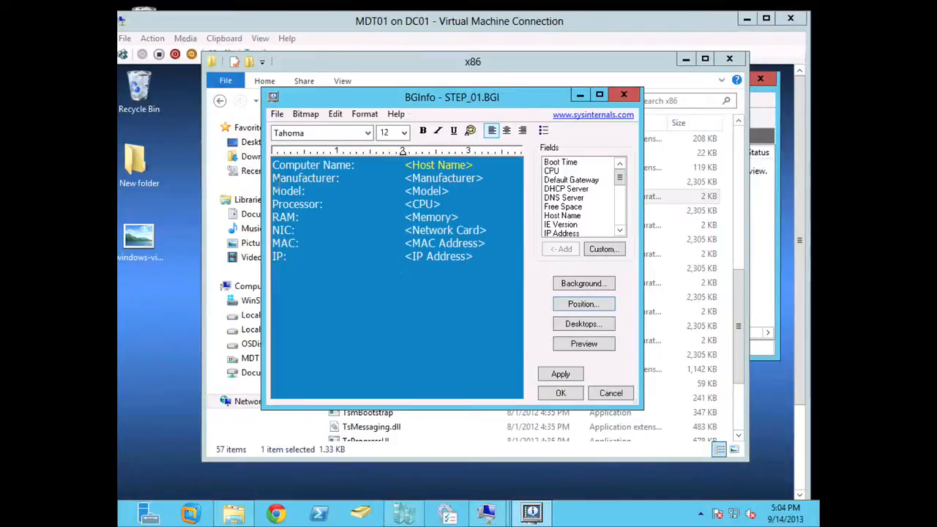
pyautogui.moveTo(274, 165); pyautogui.dragTo(459, 268)
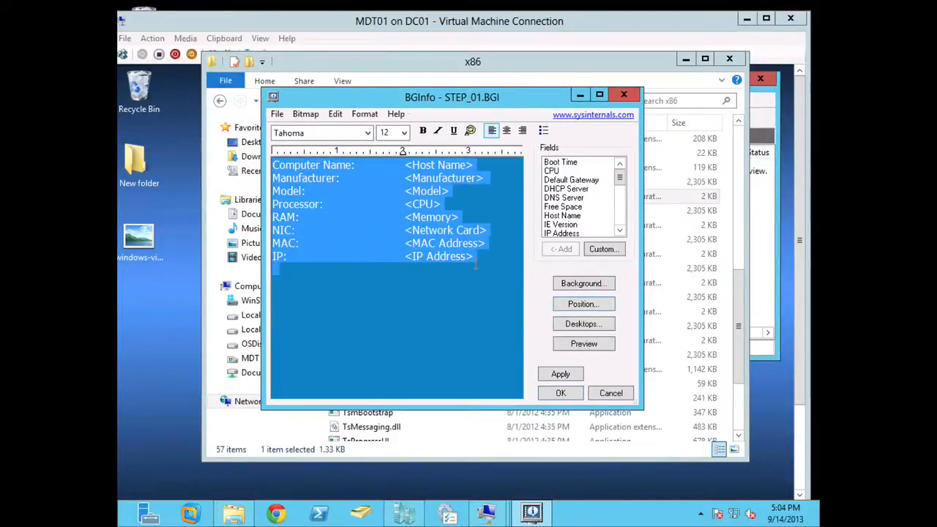
pyautogui.click(444, 302)
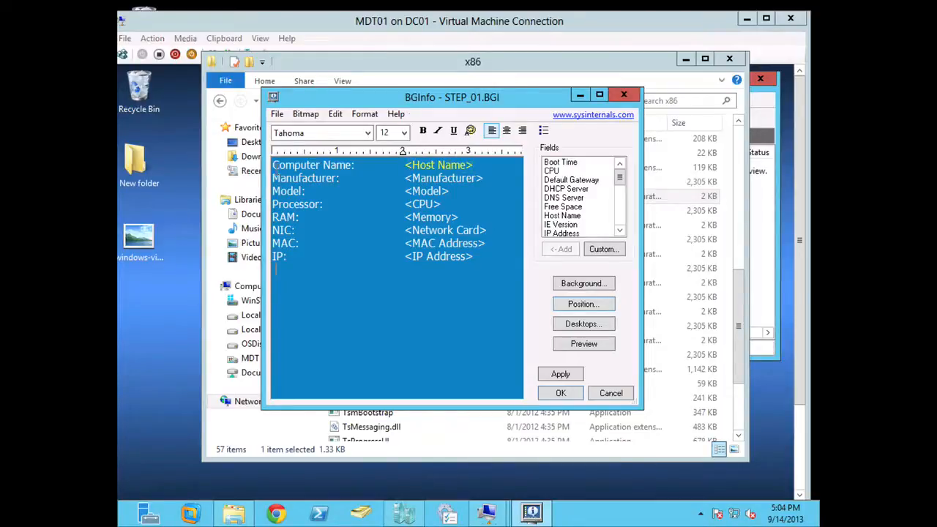
pyautogui.moveTo(272, 164); pyautogui.dragTo(445, 288)
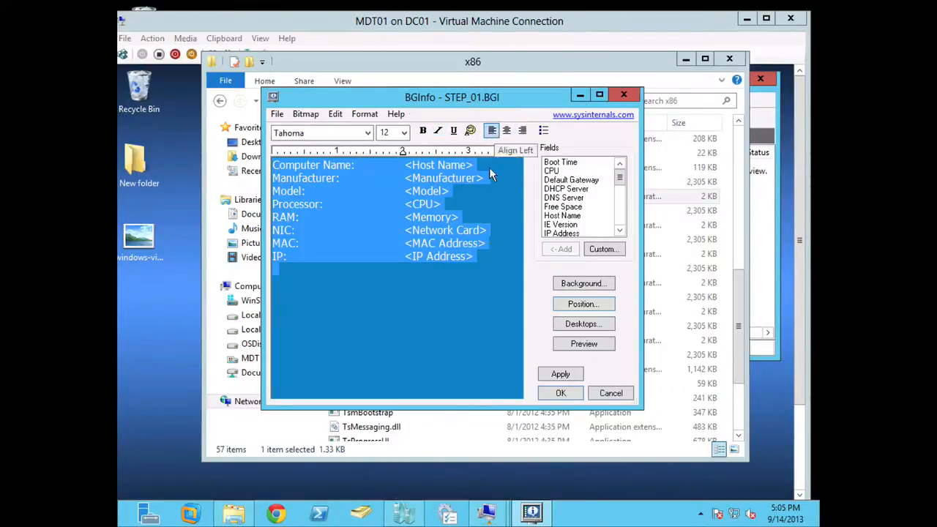
pyautogui.click(470, 287)
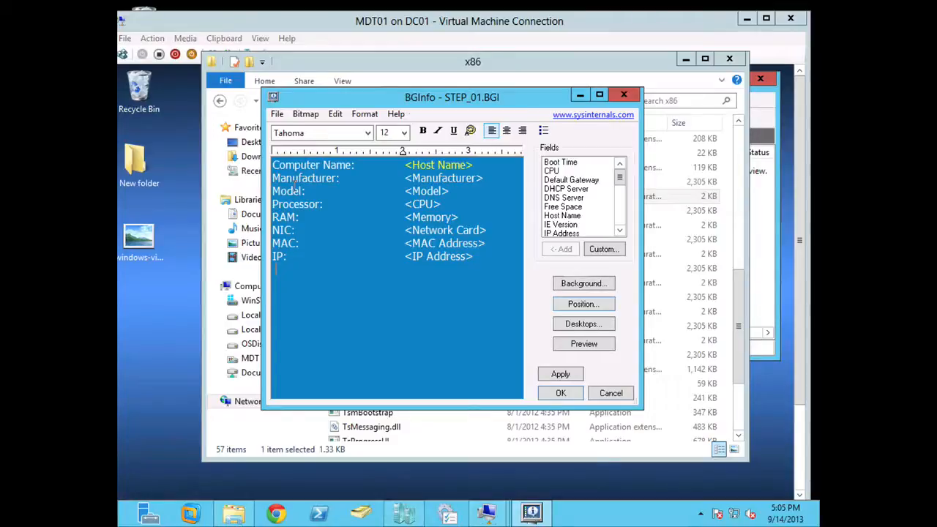
# Review the available fields and the list of user-defined fields, select SerialNumber, and close the list without changes.
pyautogui.click(561, 163)
pyautogui.moveTo(619, 185); pyautogui.dragTo(619, 223)
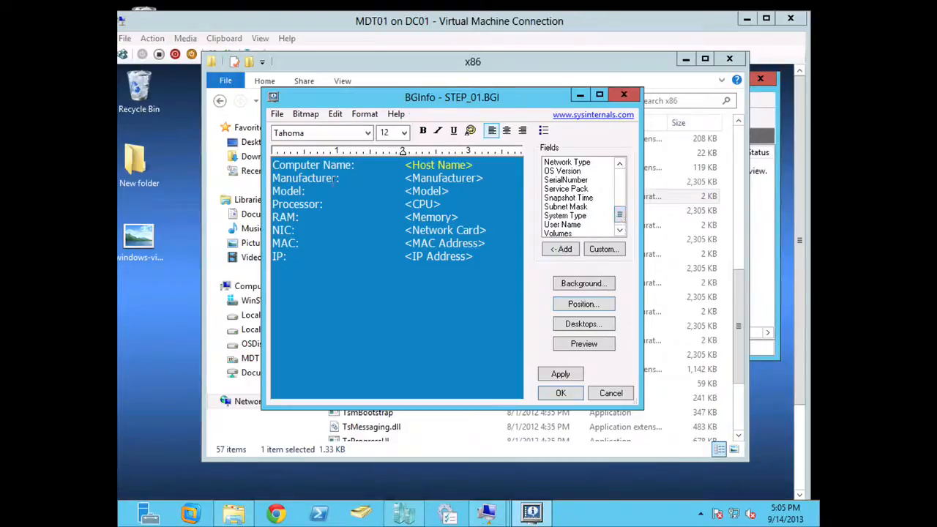
pyautogui.click(601, 251)
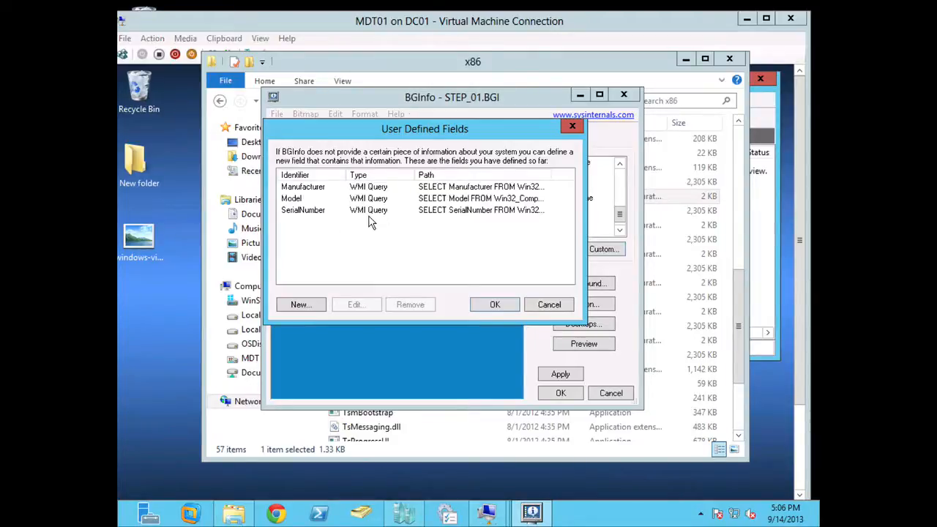
pyautogui.click(300, 212)
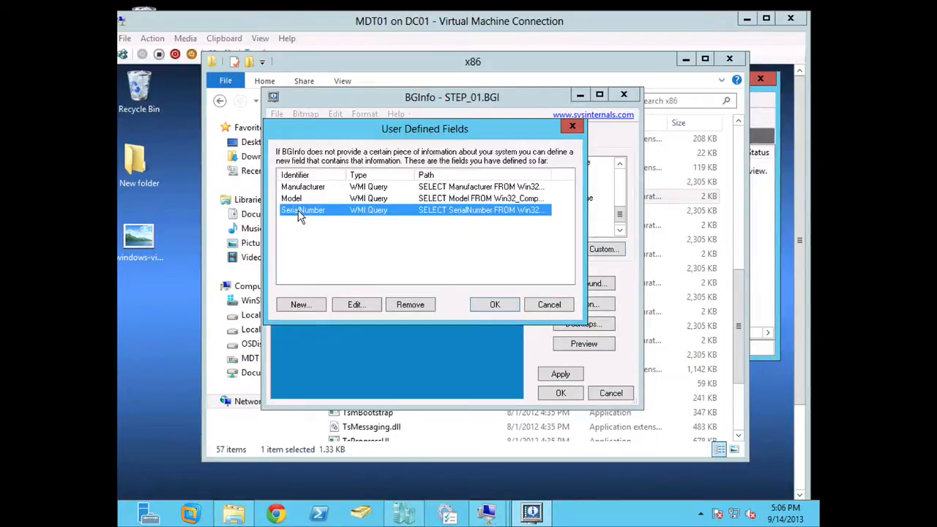
pyautogui.click(574, 130)
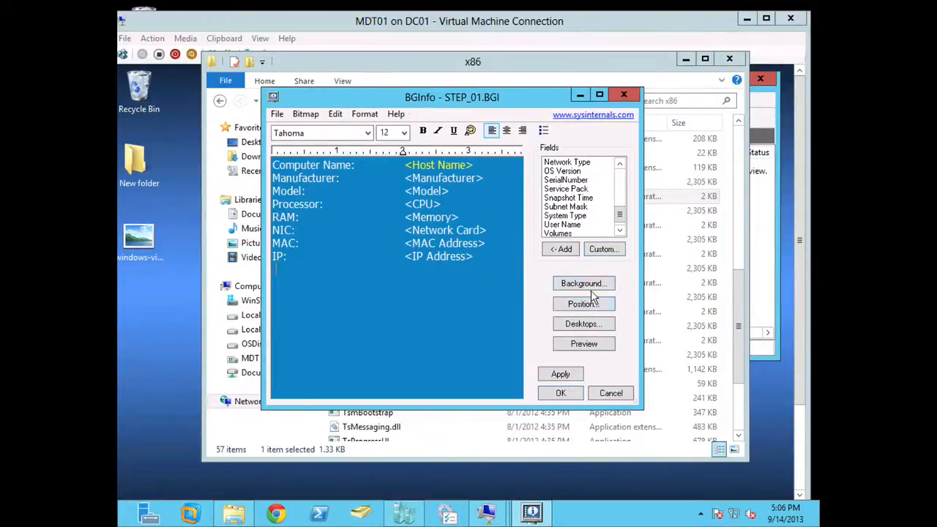
# Open the definition of the custom SerialNumber field and its WMI query selection.
pyautogui.click(605, 250)
pyautogui.click(322, 217)
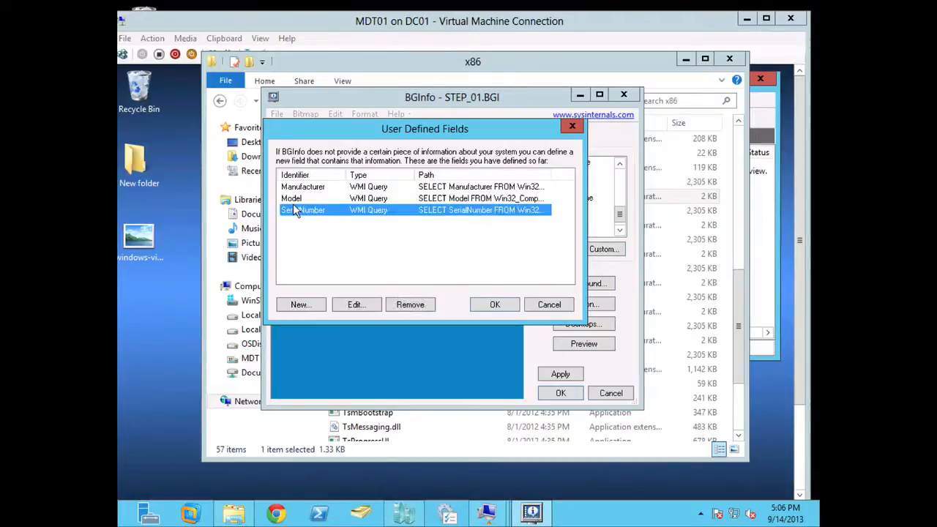
pyautogui.doubleClick(295, 210)
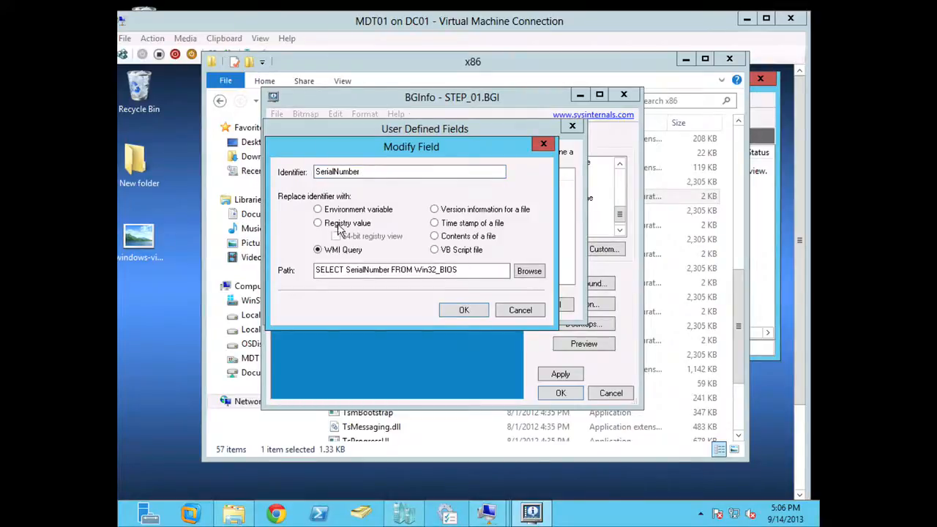
pyautogui.click(529, 271)
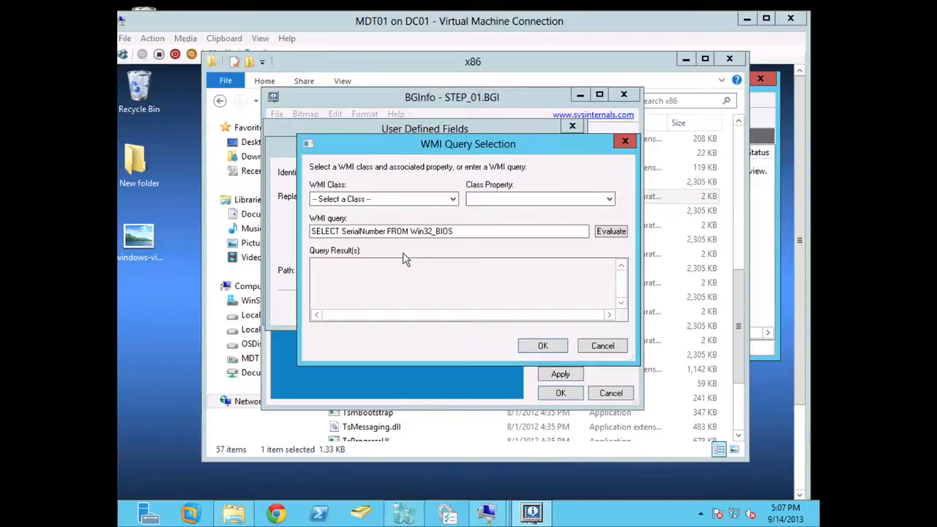
# Browse the full list of WMI classes available for the SerialNumber query without choosing one.
pyautogui.click(415, 205)
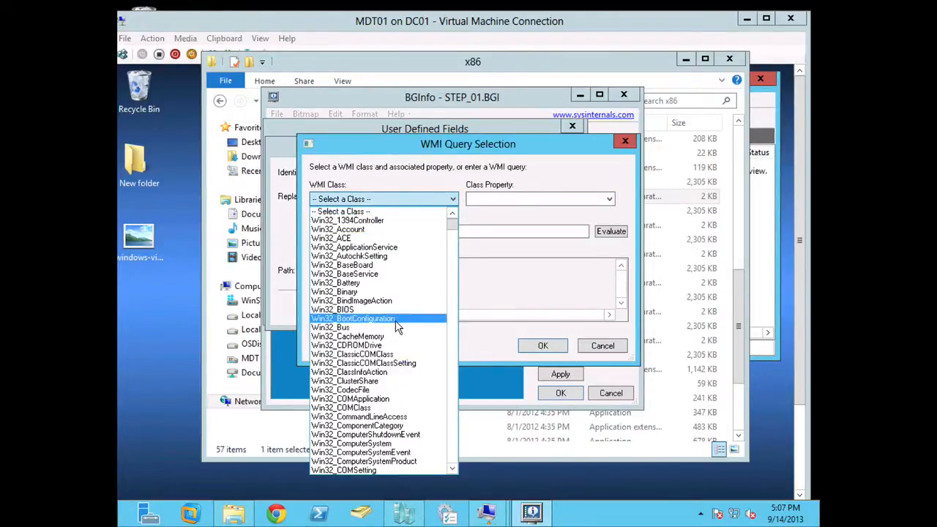
pyautogui.scroll(-20, 397, 327)
pyautogui.scroll(20, 397, 327)
pyautogui.scroll(-20, 398, 327)
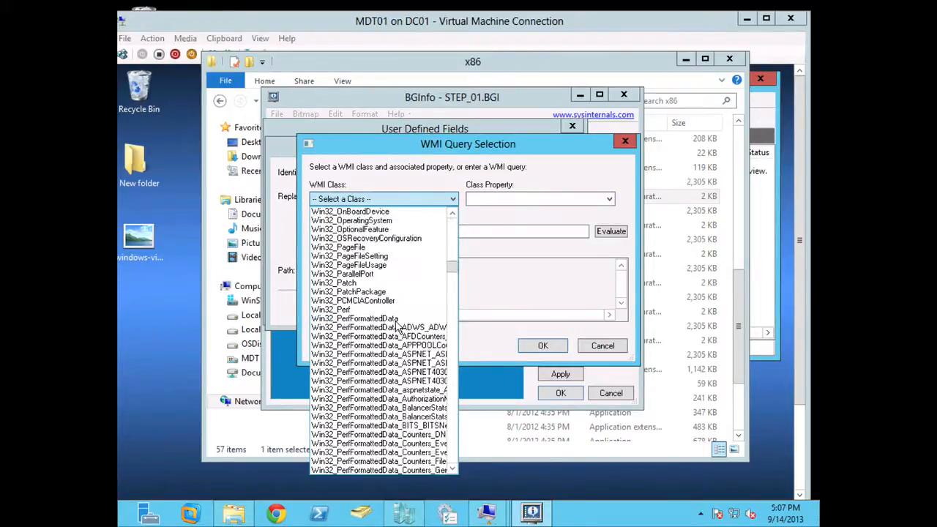
pyautogui.scroll(-10, 397, 327)
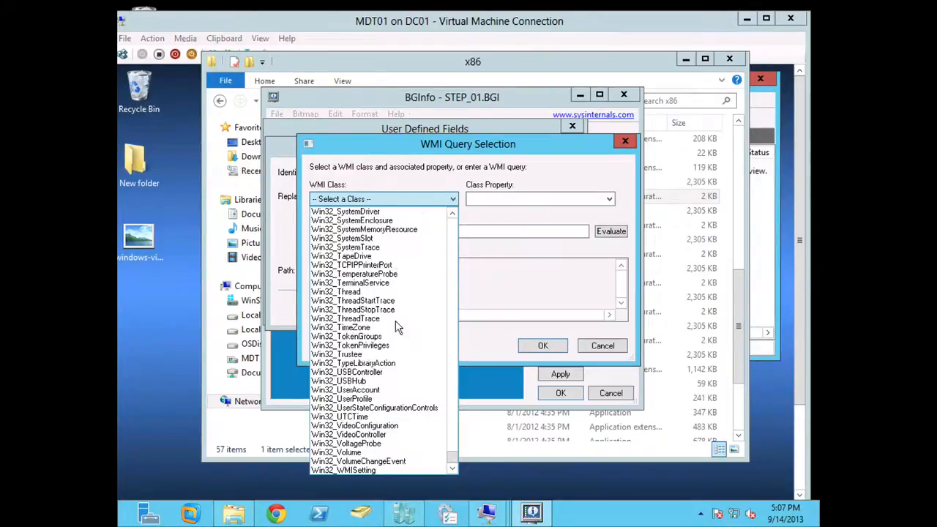
pyautogui.click(429, 190)
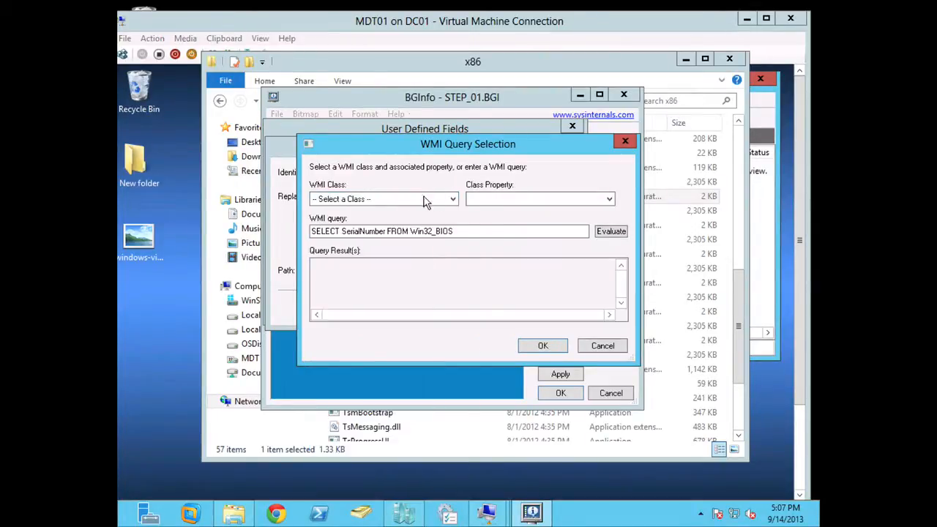
# Check the class property list and the SerialNumber query text, and cancel out of all custom field dialogs.
pyautogui.press('Tab')
pyautogui.hotkey('alt', 'Down')
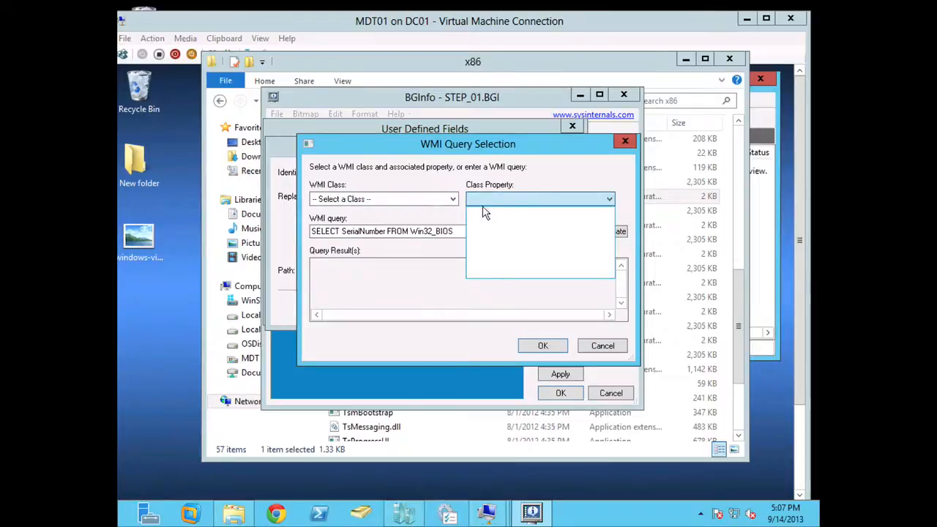
pyautogui.click(400, 207)
pyautogui.click(502, 199)
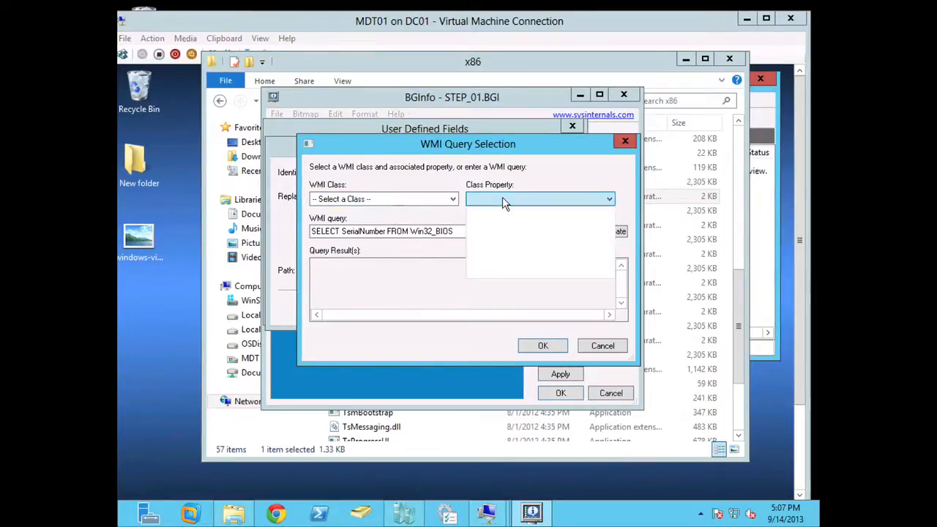
pyautogui.click(436, 246)
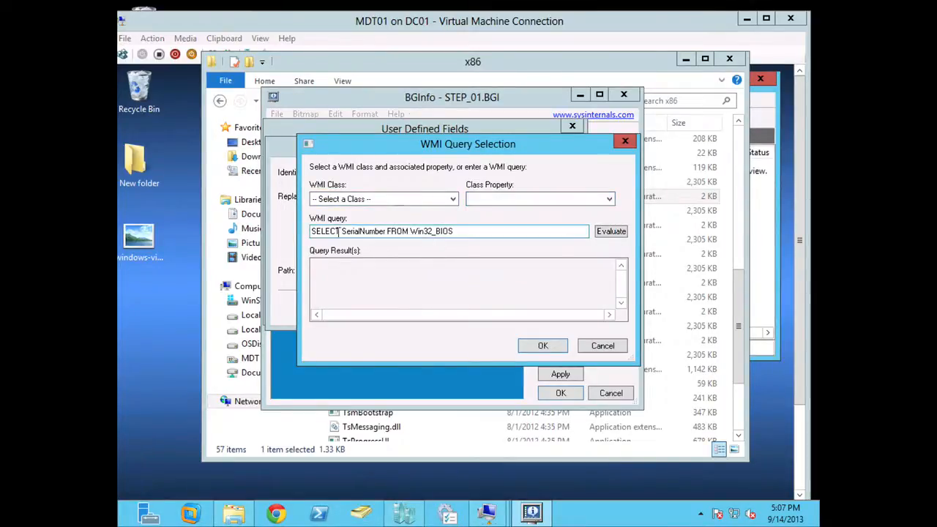
pyautogui.click(313, 232)
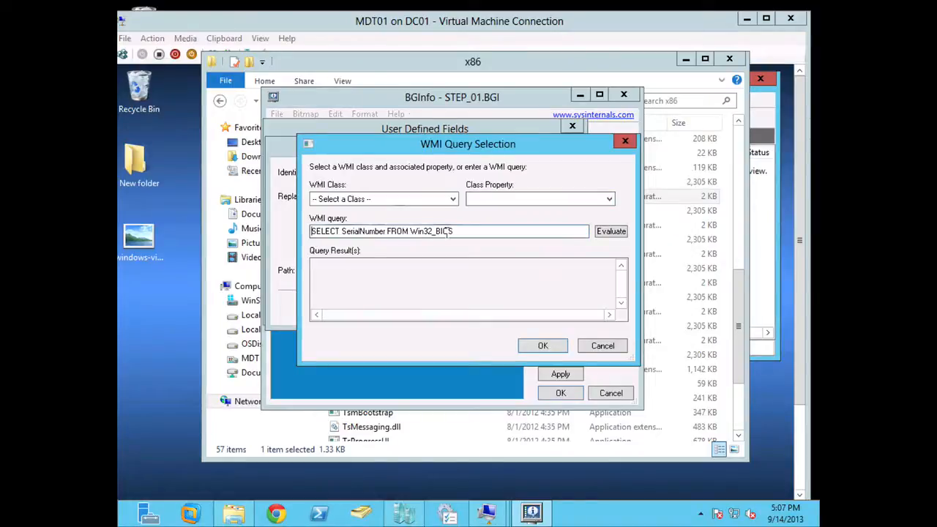
pyautogui.click(589, 340)
pyautogui.click(513, 312)
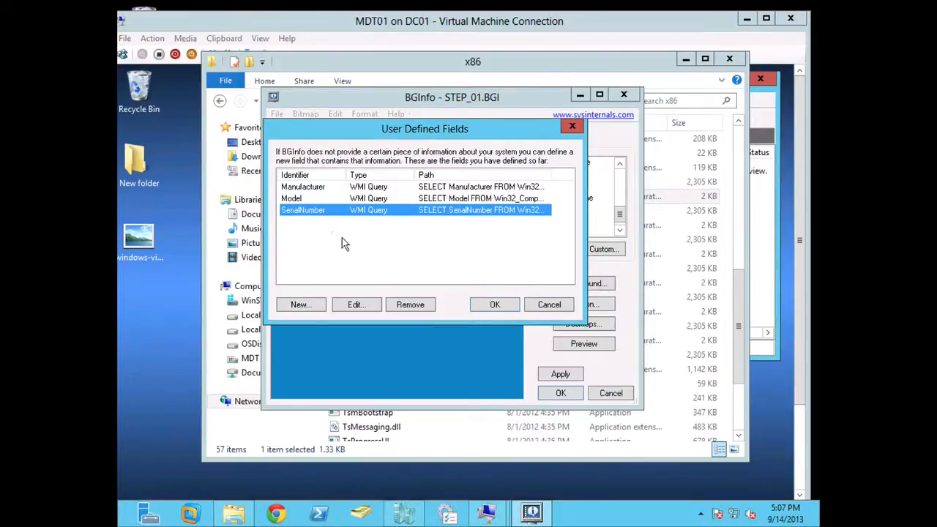
pyautogui.click(540, 309)
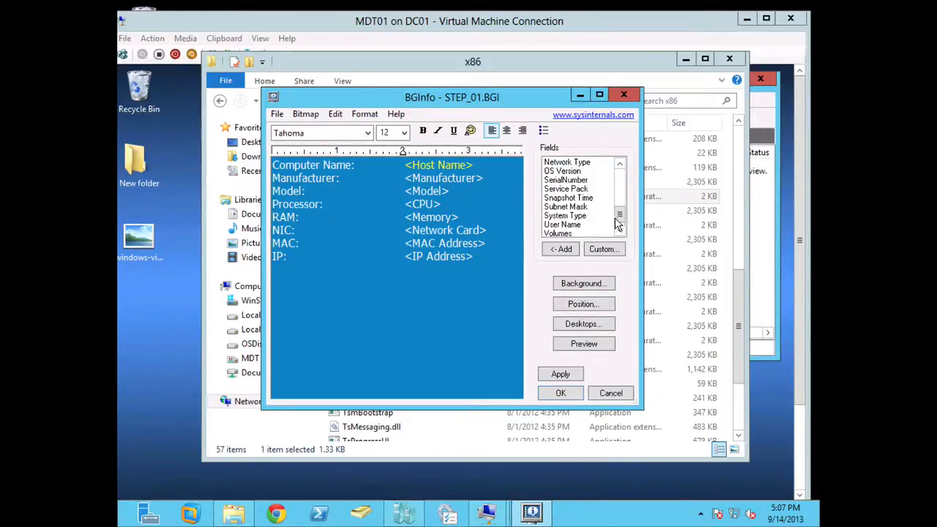
# Preview the STEP_01 layout on the desktop, end the preview, and bring the BGInfo window fully back into view.
pyautogui.moveTo(620, 215); pyautogui.dragTo(620, 225)
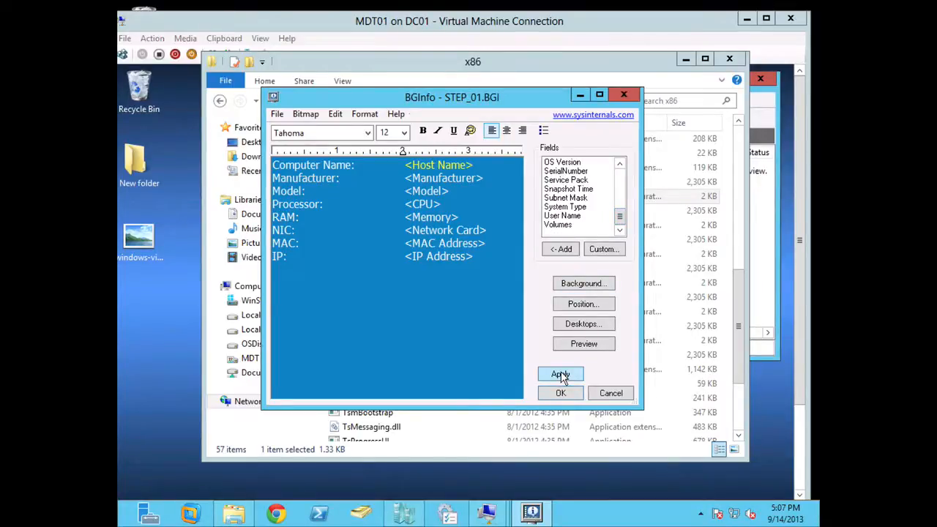
pyautogui.click(579, 347)
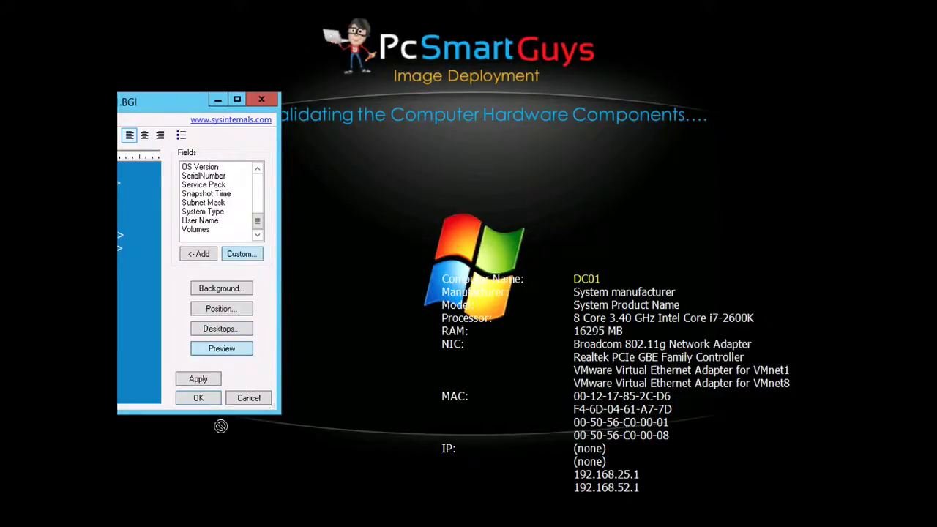
pyautogui.click(227, 355)
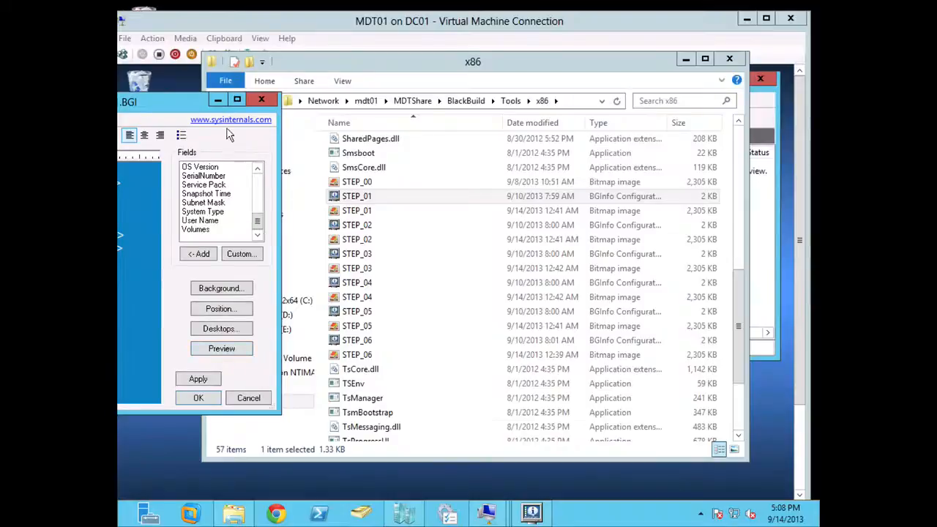
pyautogui.moveTo(191, 112); pyautogui.dragTo(448, 109)
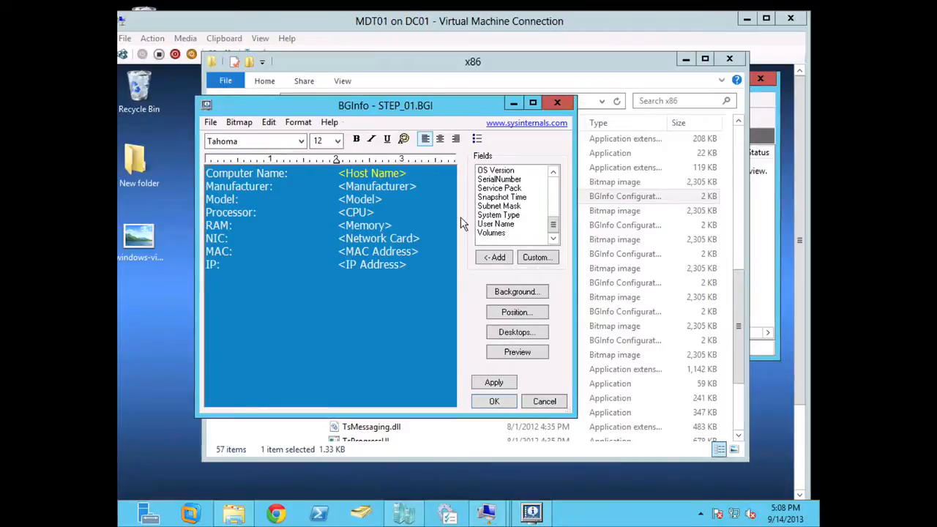
# Close BGInfo without applying changes, reopen the STEP_01 BGInfo configuration from the x86 folder, and stop its countdown.
pyautogui.click(548, 401)
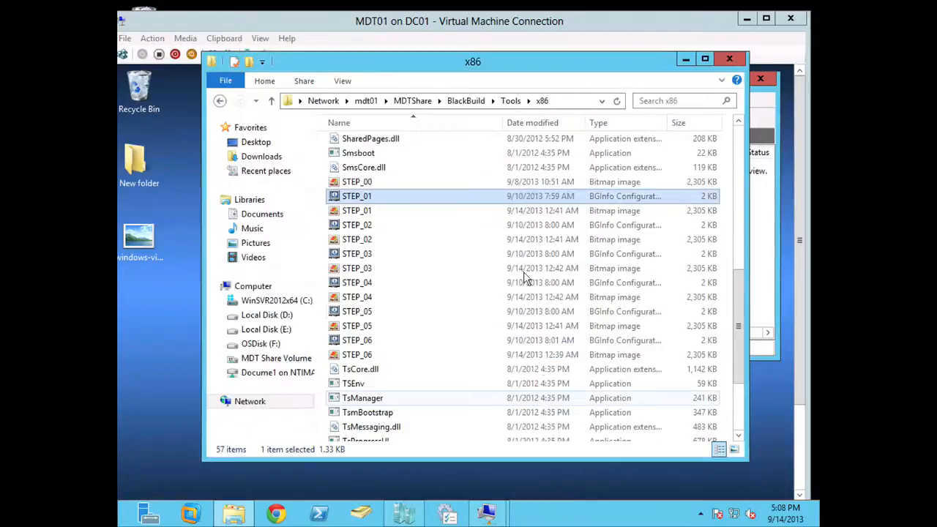
pyautogui.click(363, 210)
pyautogui.click(356, 198)
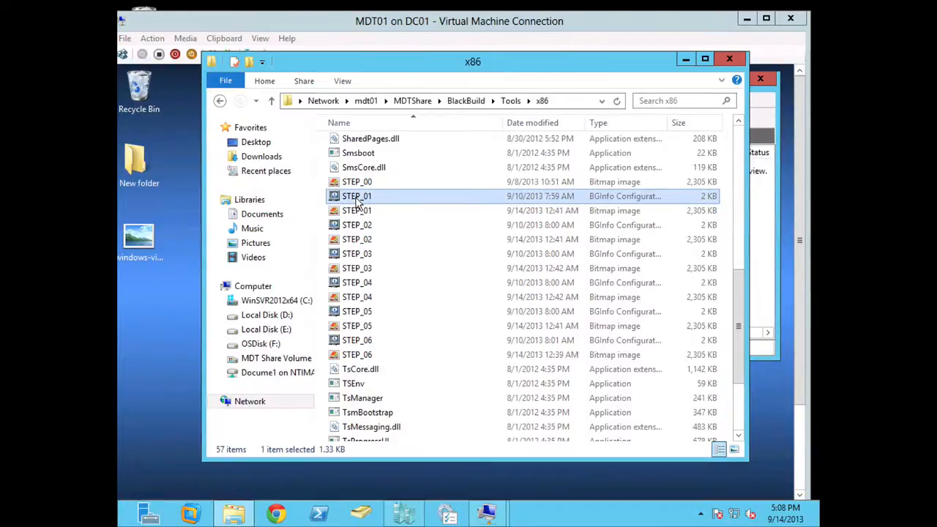
pyautogui.doubleClick(359, 203)
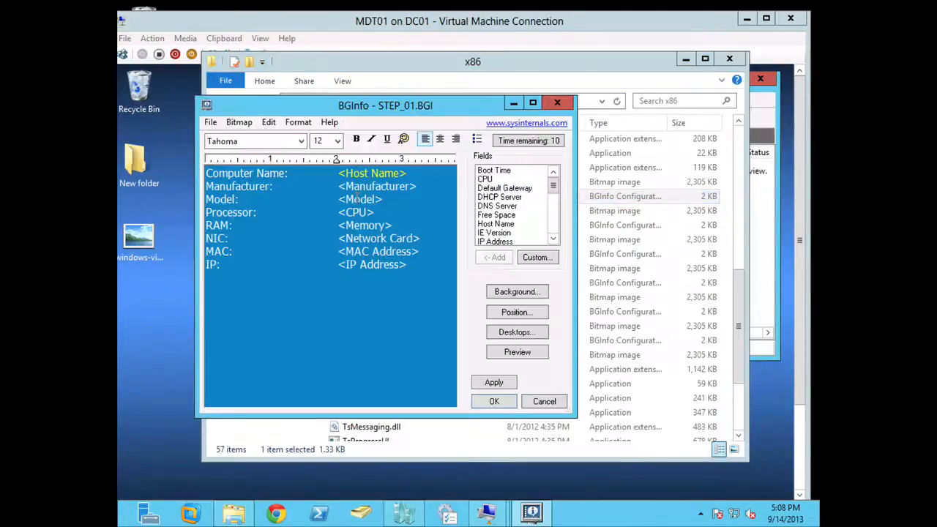
pyautogui.click(318, 279)
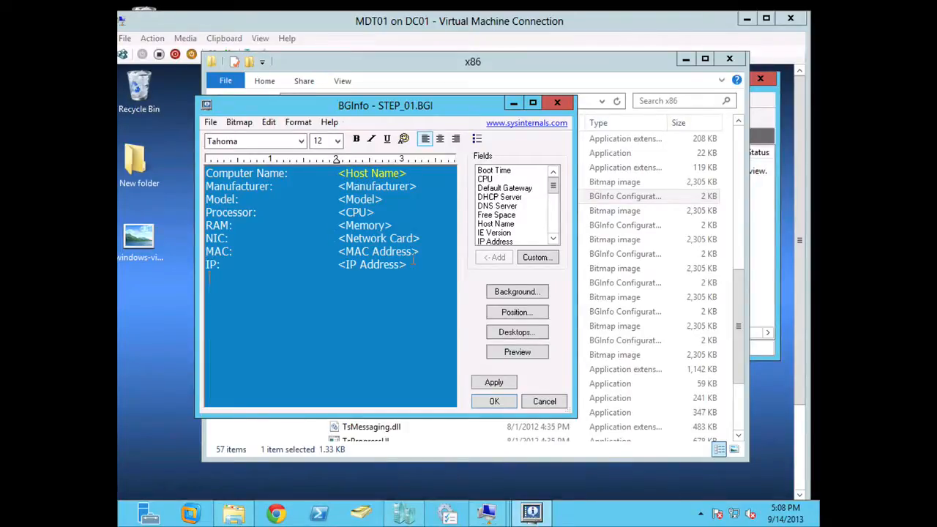
# Inspect the background wallpaper settings of STEP_01, cancel them, and close BGInfo to return to the x86 folder.
pyautogui.click(524, 293)
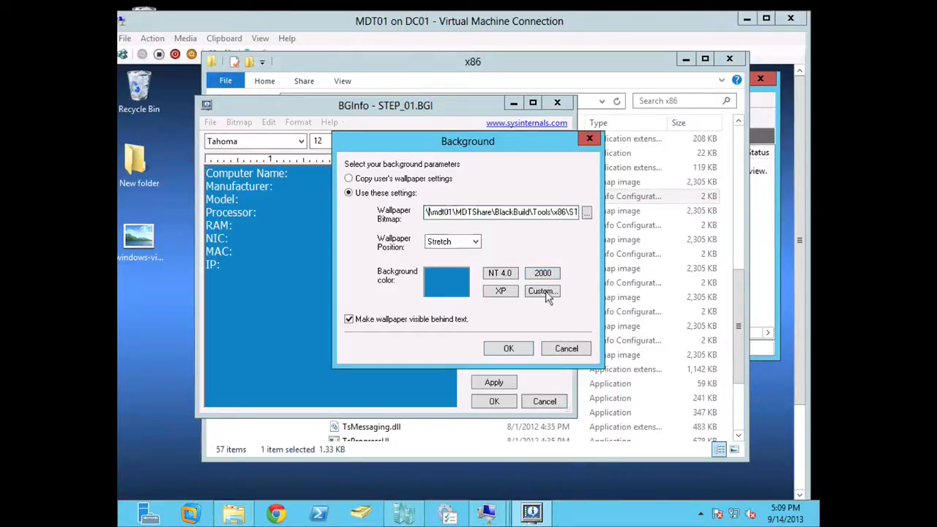
pyautogui.click(568, 348)
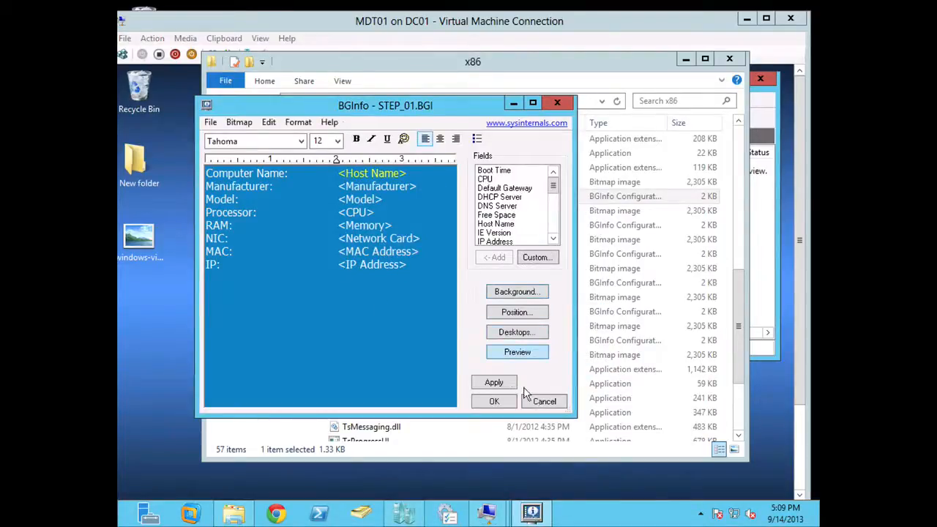
pyautogui.click(544, 402)
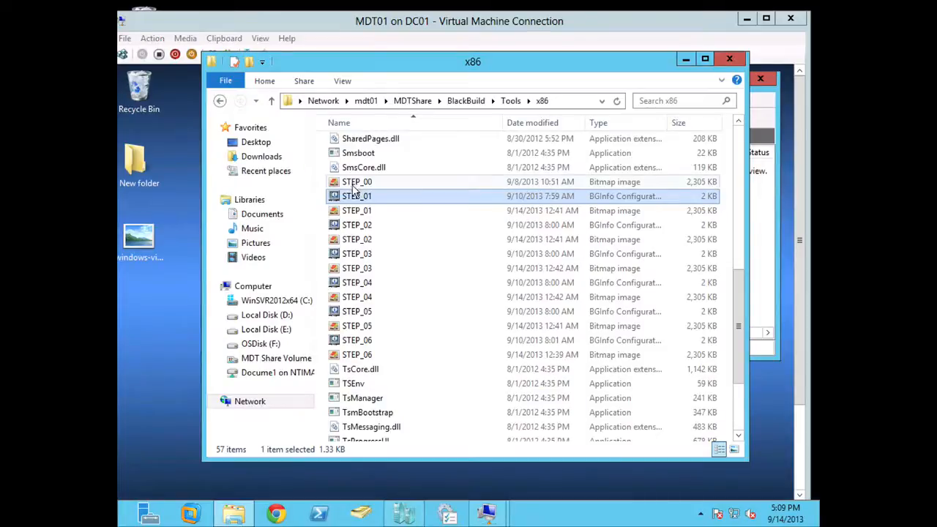
pyautogui.scroll(-1, 353, 199)
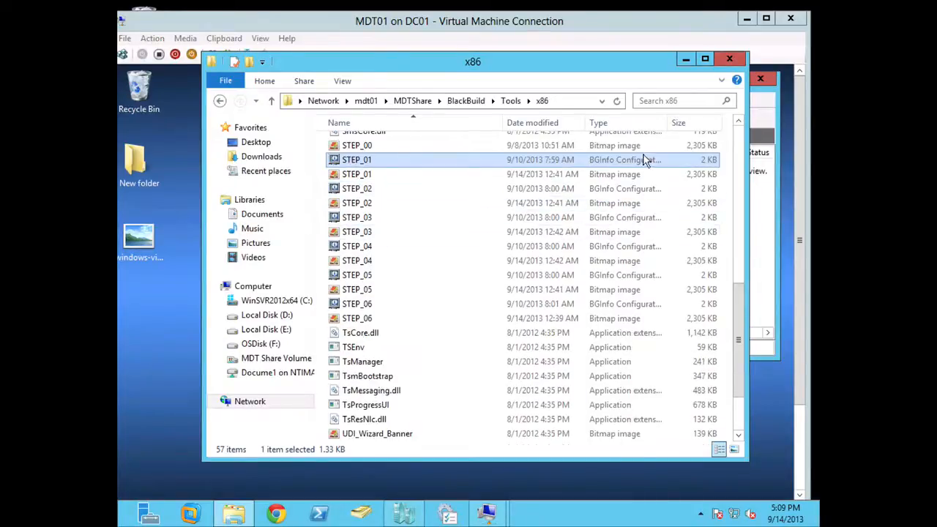
# Fit the Type column to its contents and review the STEP bitmaps and BGInfo configuration files in the x86 folder.
pyautogui.doubleClick(675, 122)
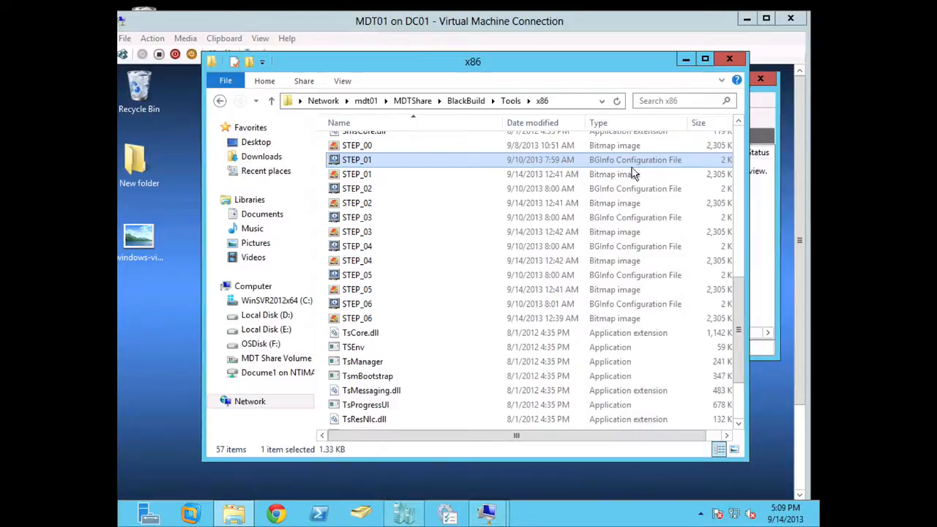
pyautogui.scroll(-2, 544, 257)
pyautogui.scroll(12, 544, 257)
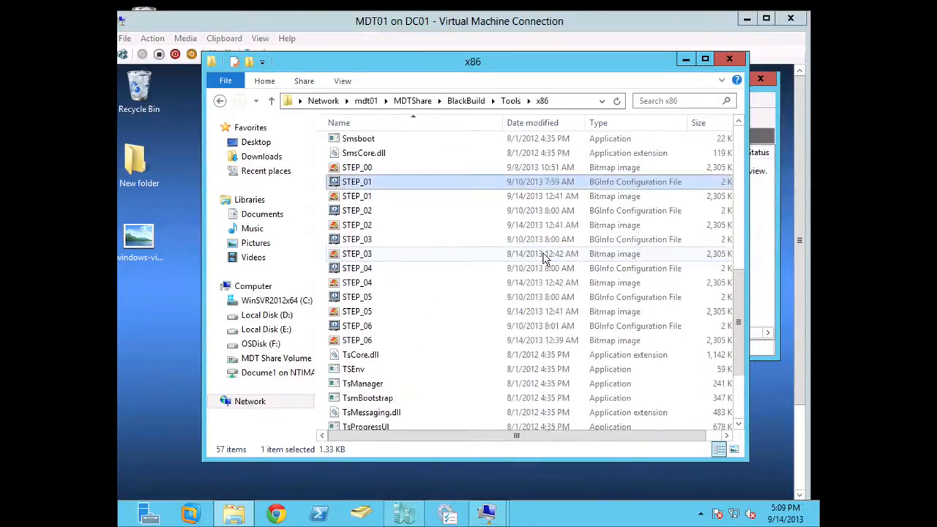
pyautogui.scroll(-11, 544, 258)
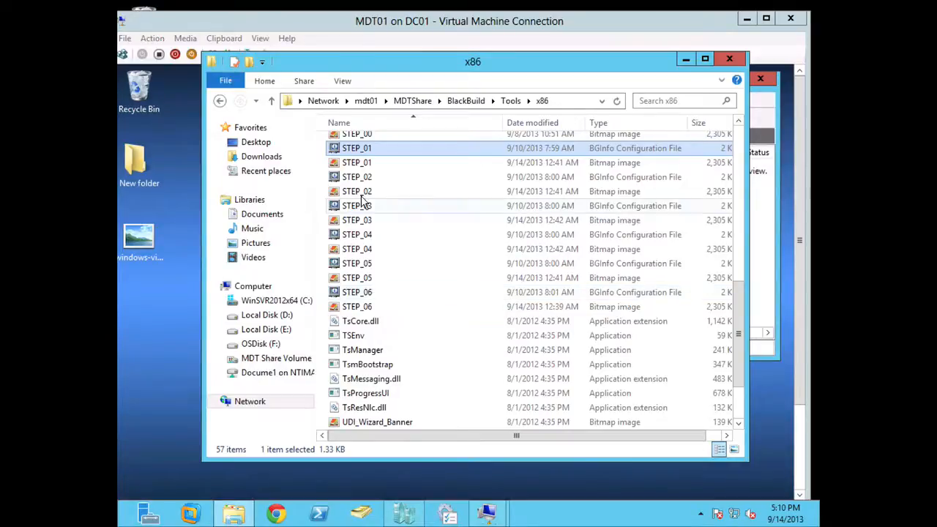
pyautogui.scroll(7, 378, 203)
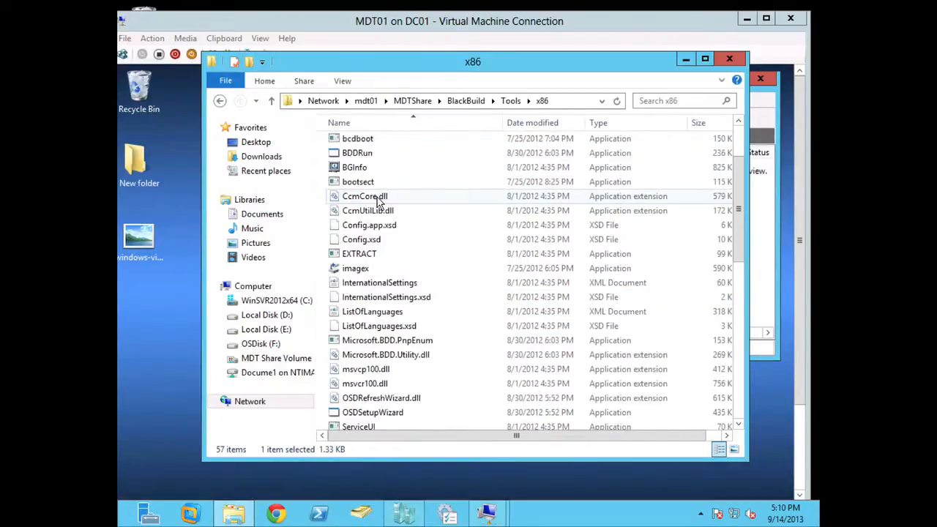
pyautogui.scroll(-5, 378, 205)
pyautogui.scroll(7, 437, 193)
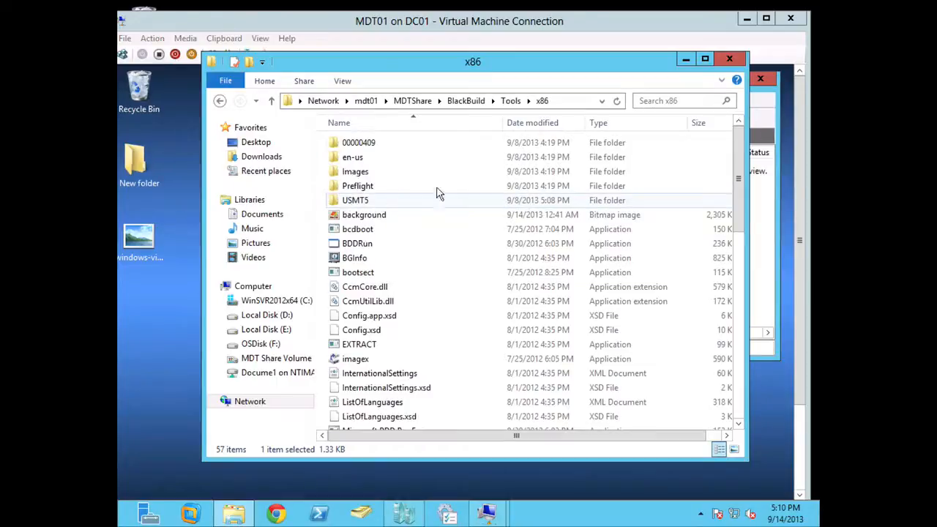
# Minimize the x86 folder window, switch to Chrome, and go to google.com.
pyautogui.click(685, 60)
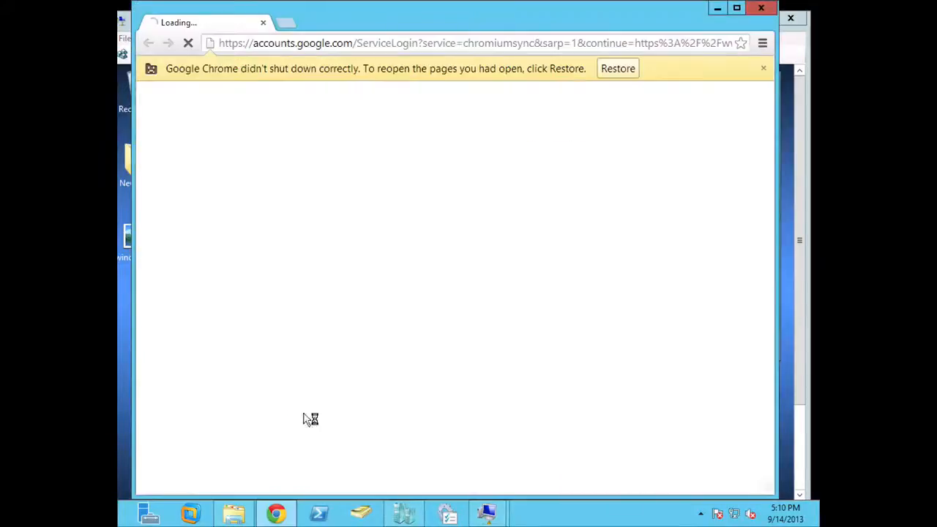
pyautogui.click(332, 46)
pyautogui.write('google.com')
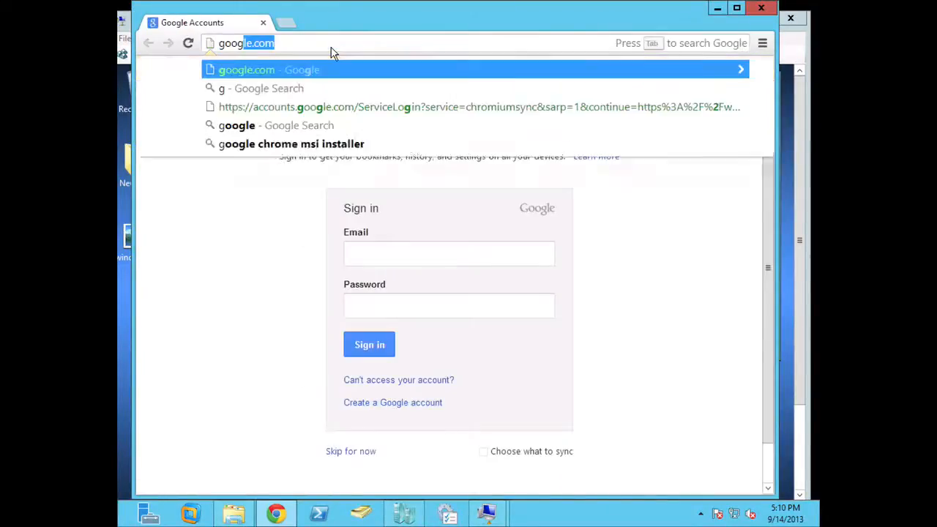
pyautogui.press('Return')
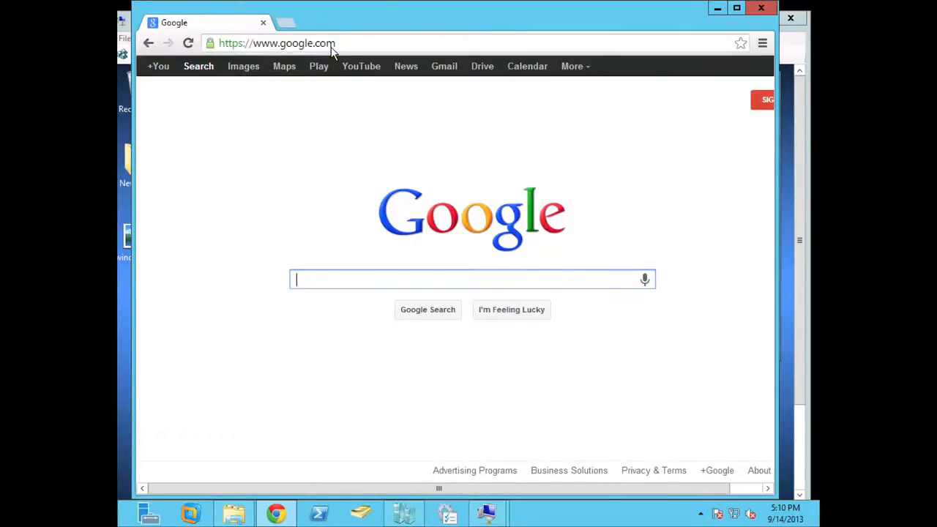
# Search Google for "windows wallpaper hd" and show the image results.
pyautogui.write('winow')
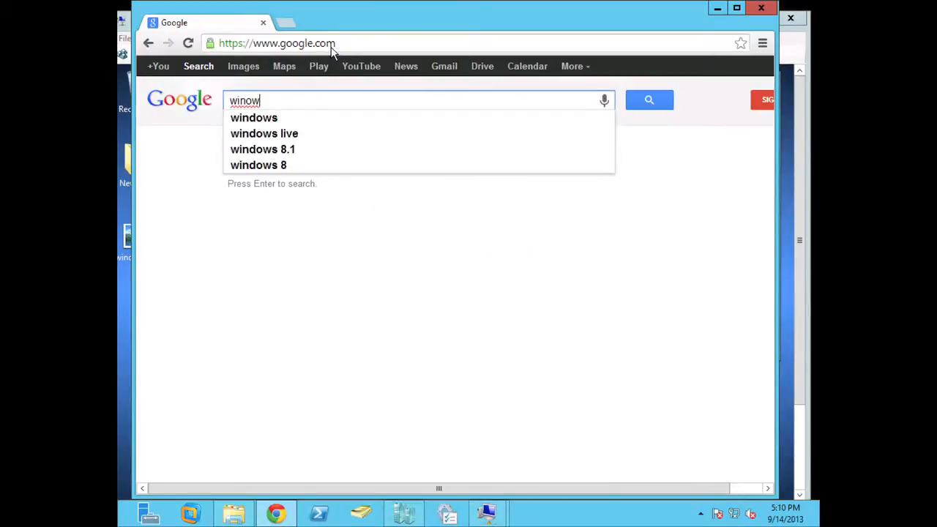
pyautogui.press('BackSpace')
pyautogui.press('BackSpace')
pyautogui.write('dows wallp')
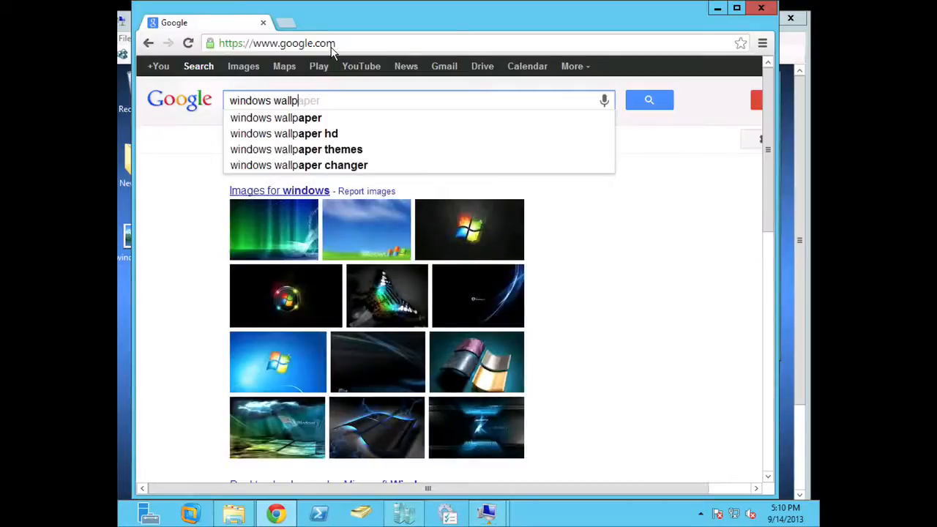
pyautogui.click(324, 134)
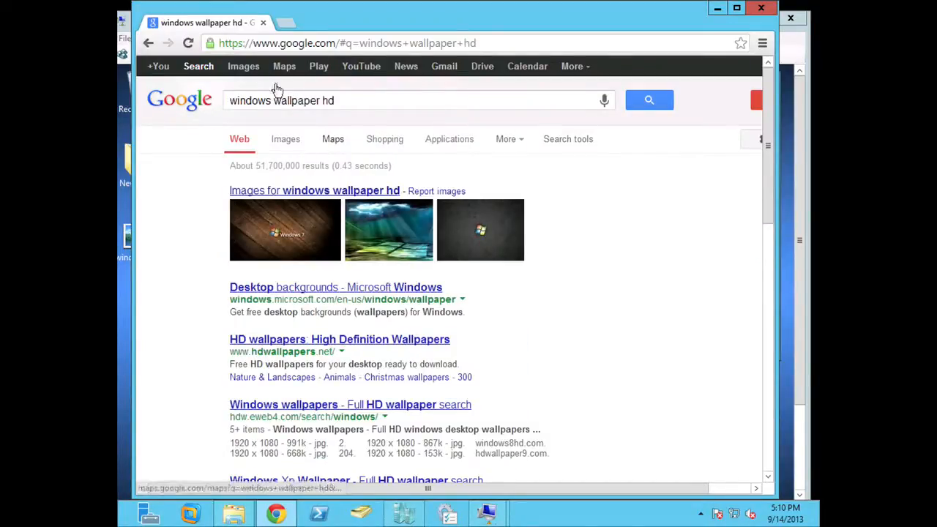
pyautogui.click(244, 68)
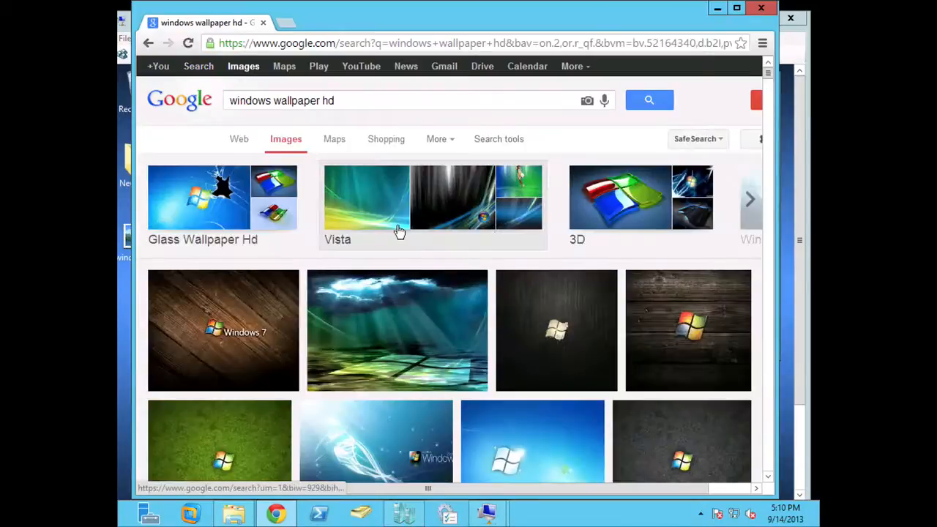
# Browse the "windows wallpaper hd" image results for a suitable background picture.
pyautogui.scroll(-10, 401, 231)
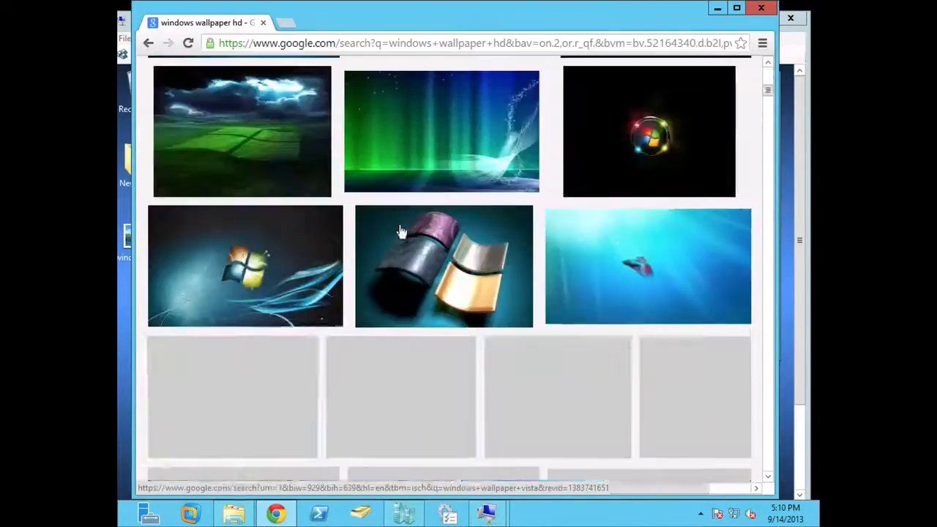
pyautogui.scroll(-5, 401, 232)
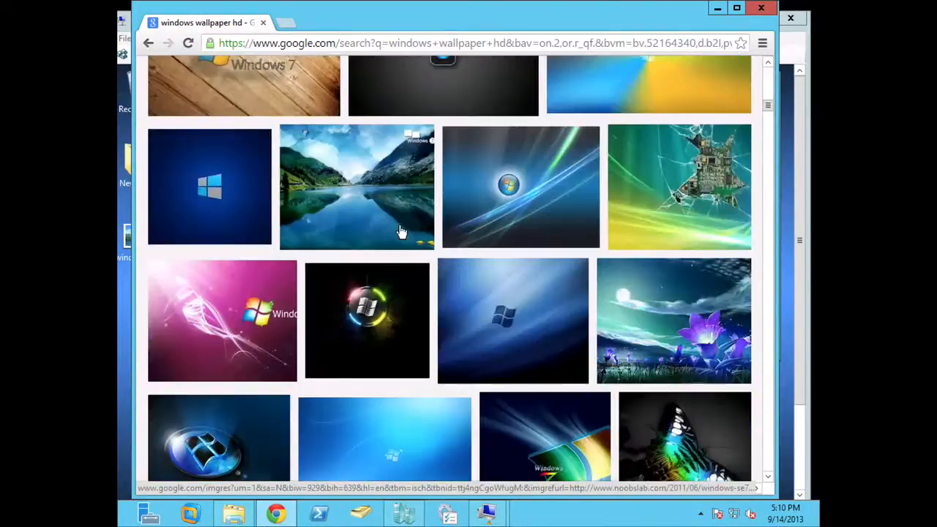
pyautogui.scroll(5, 402, 231)
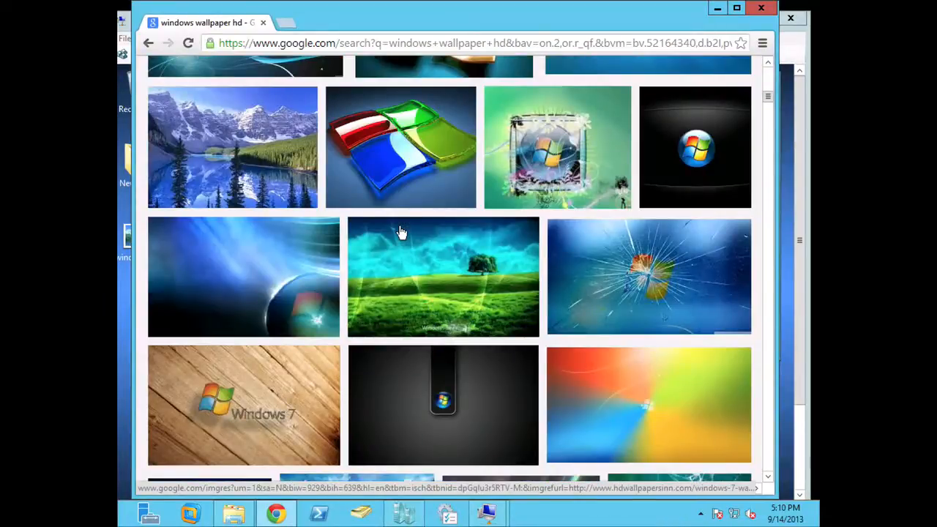
pyautogui.scroll(-10, 402, 232)
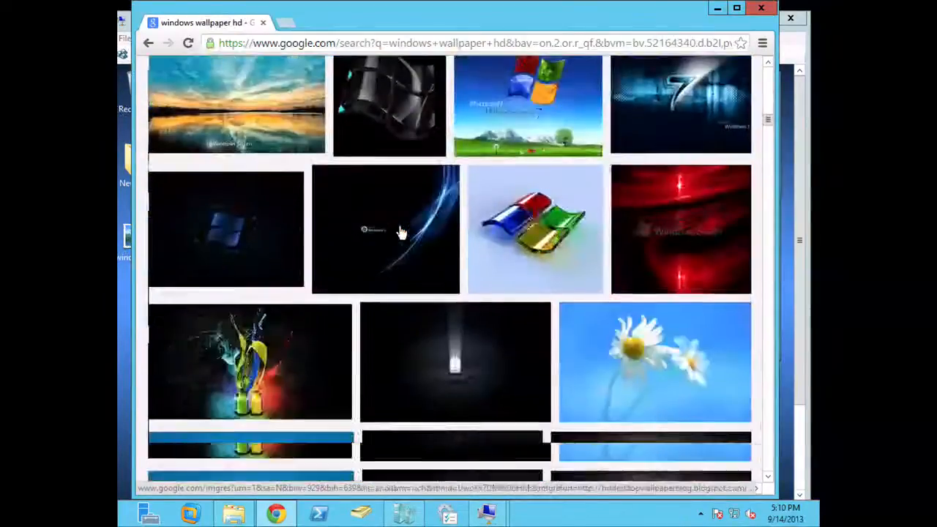
pyautogui.scroll(-10, 401, 231)
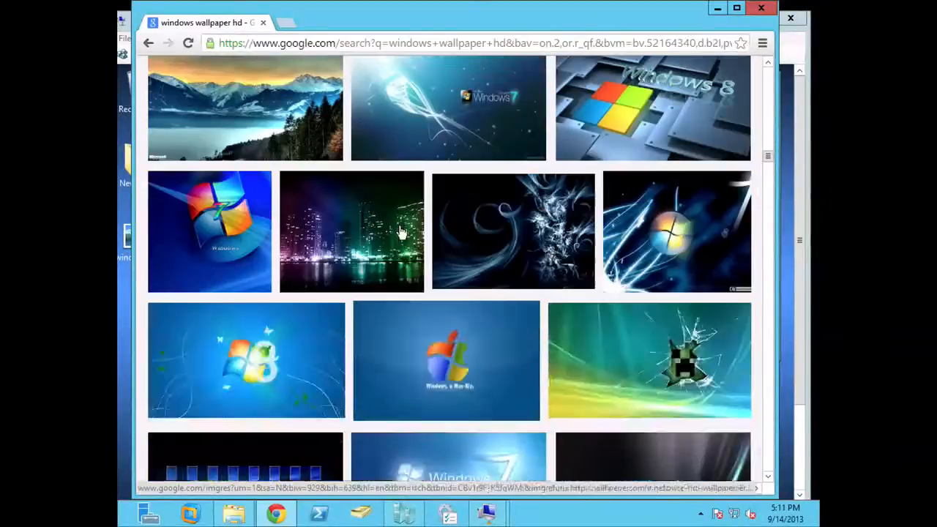
pyautogui.scroll(-5, 401, 232)
pyautogui.scroll(-2, 401, 232)
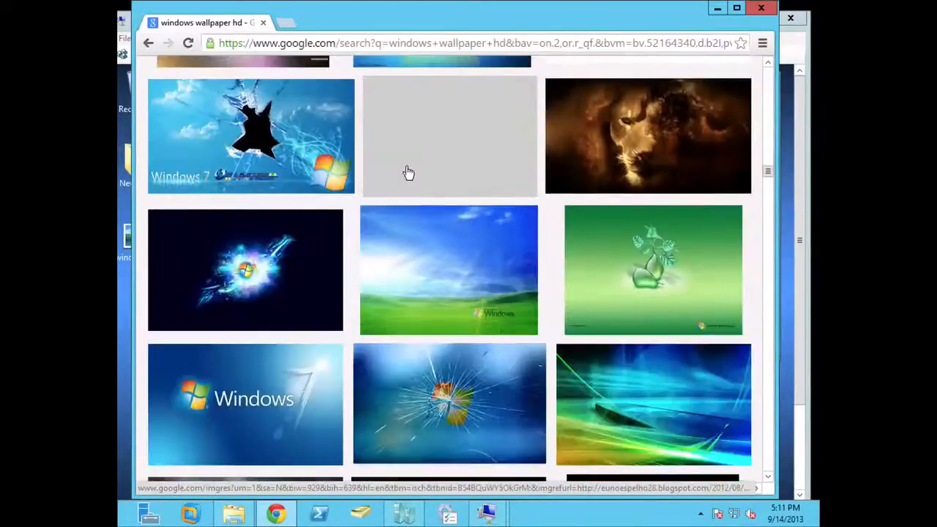
pyautogui.scroll(-1, 334, 293)
pyautogui.scroll(-10, 334, 291)
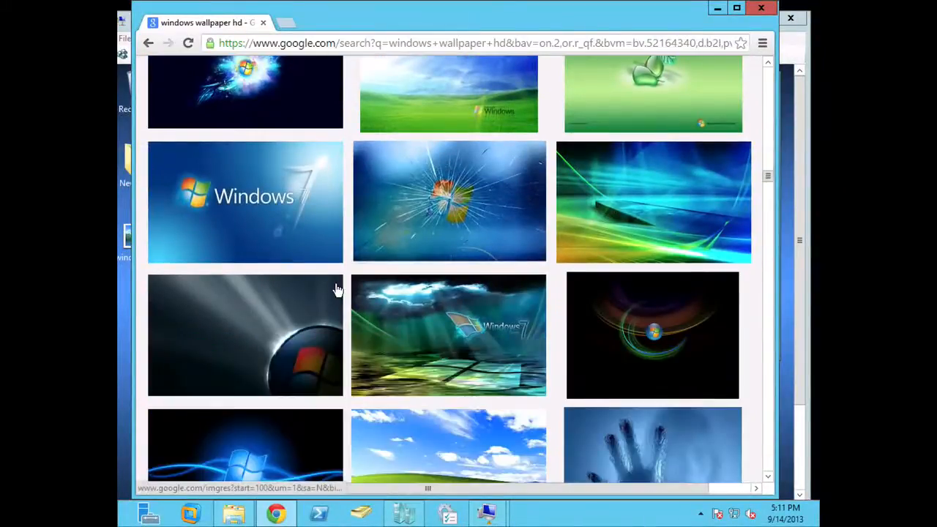
pyautogui.scroll(-3, 335, 290)
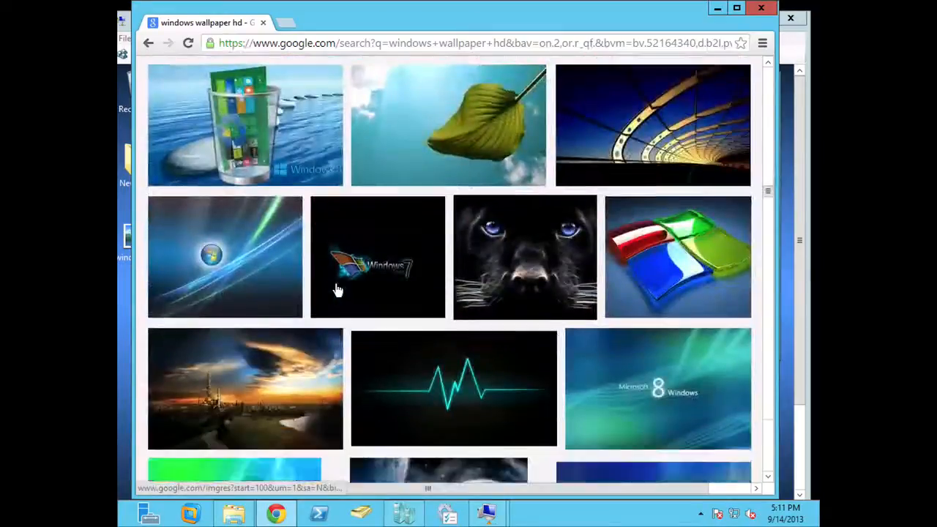
pyautogui.scroll(-6, 409, 256)
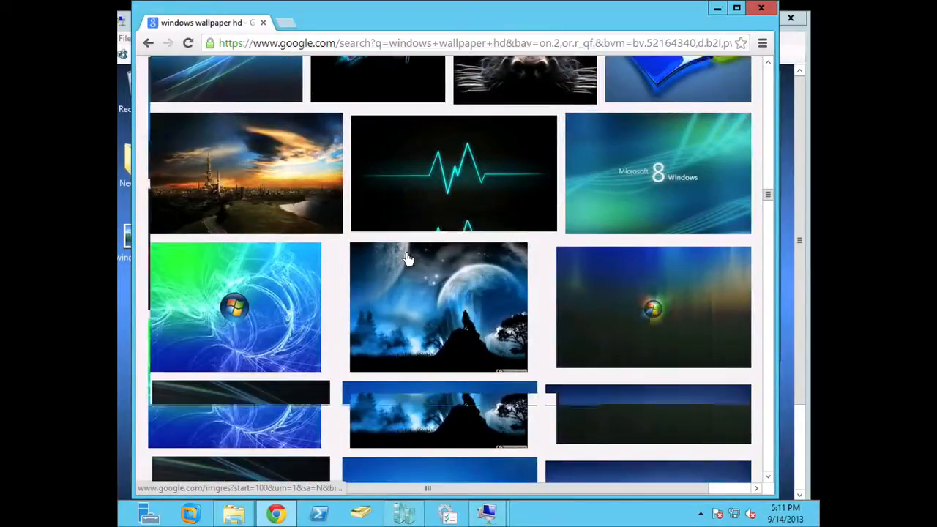
pyautogui.scroll(-5, 408, 256)
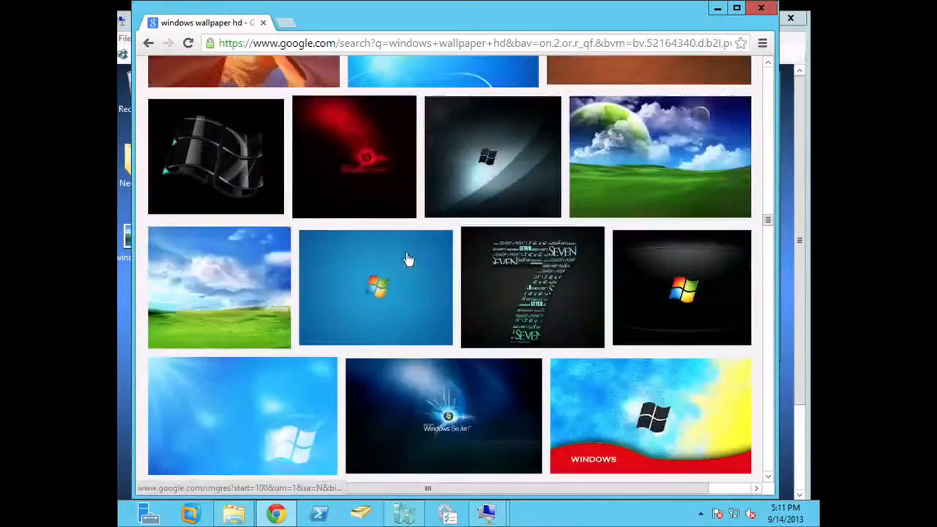
# Preview the black 1366x768 Windows logo wallpaper and the plain blue 1920x1080 one, and look through further image results.
pyautogui.click(672, 289)
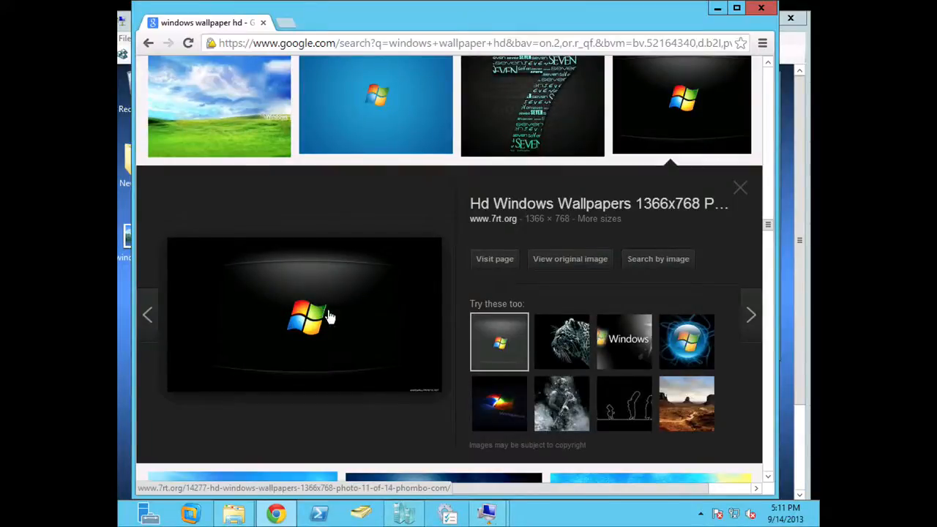
pyautogui.click(381, 146)
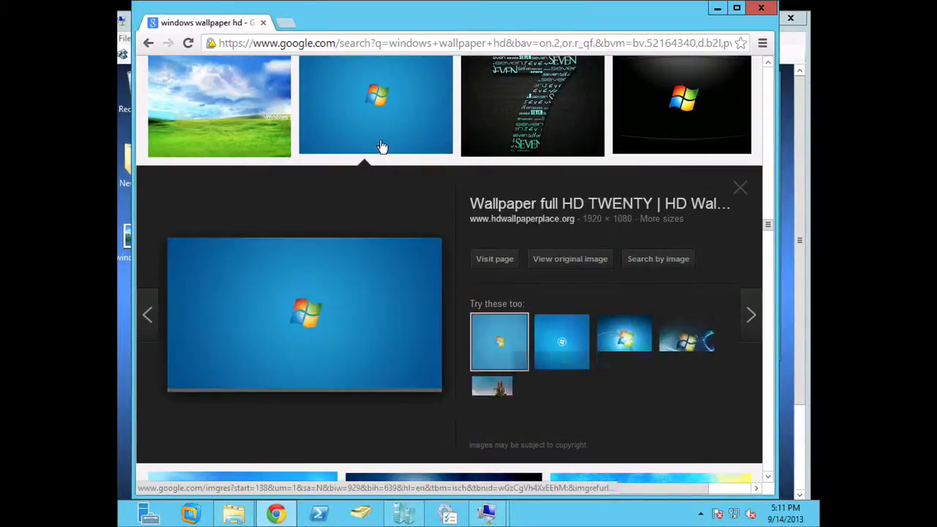
pyautogui.scroll(5, 419, 179)
pyautogui.scroll(-10, 418, 178)
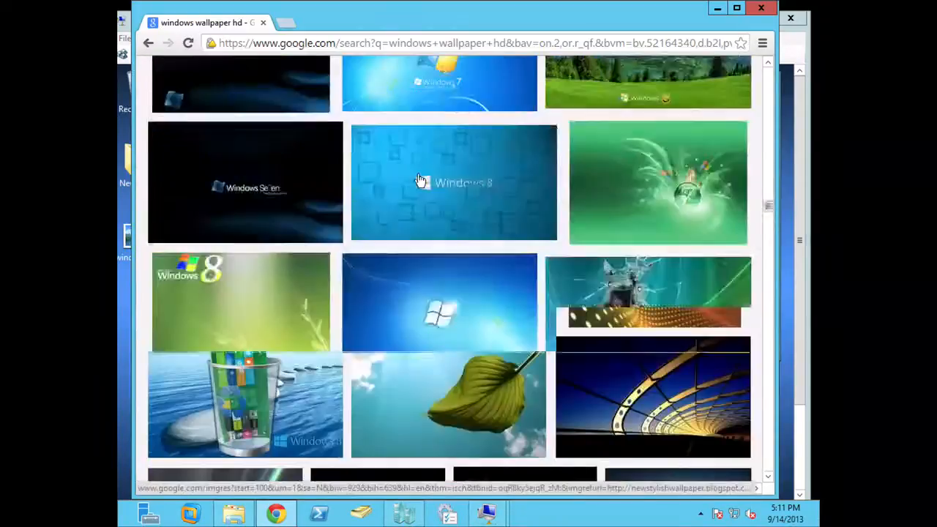
pyautogui.scroll(-10, 414, 183)
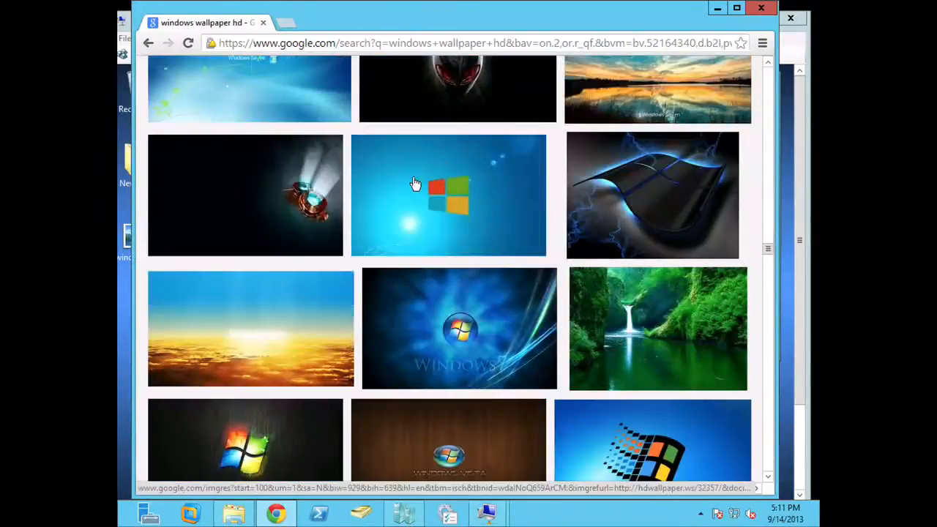
pyautogui.scroll(-5, 414, 183)
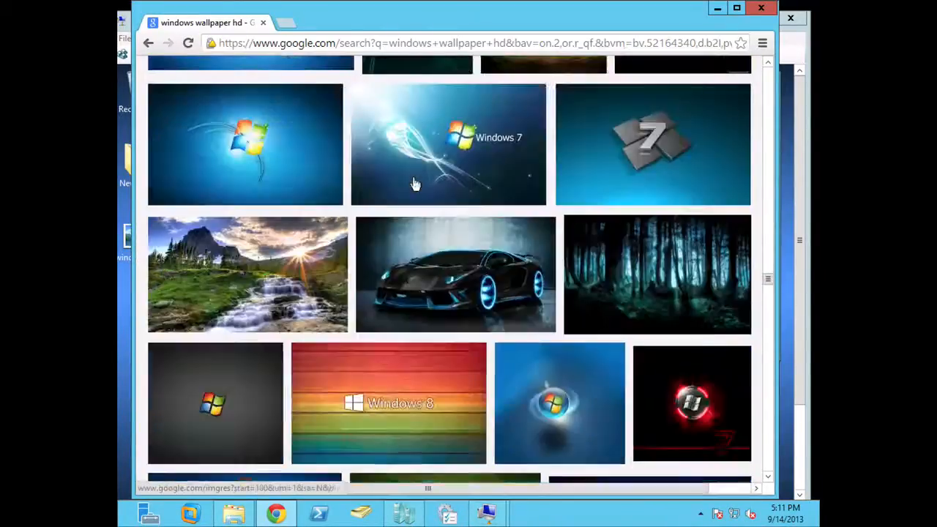
pyautogui.scroll(-5, 415, 183)
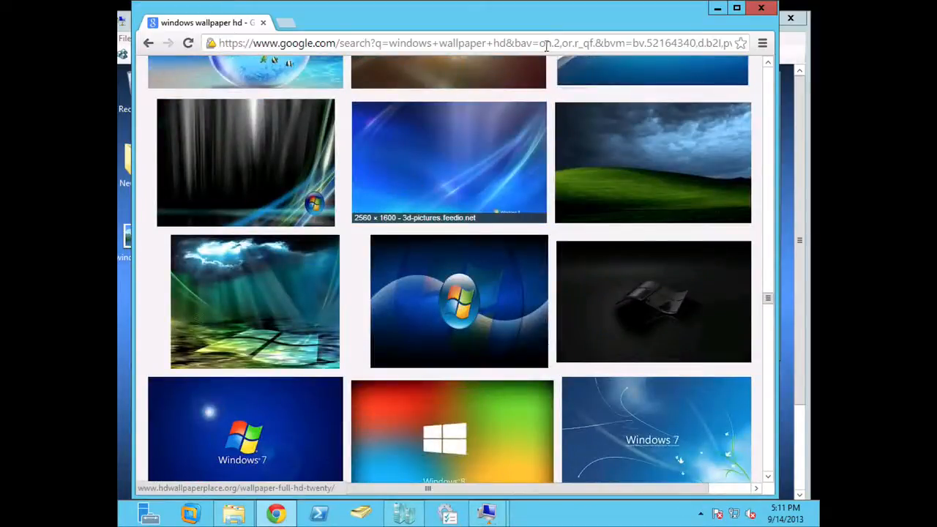
pyautogui.scroll(-5, 439, 320)
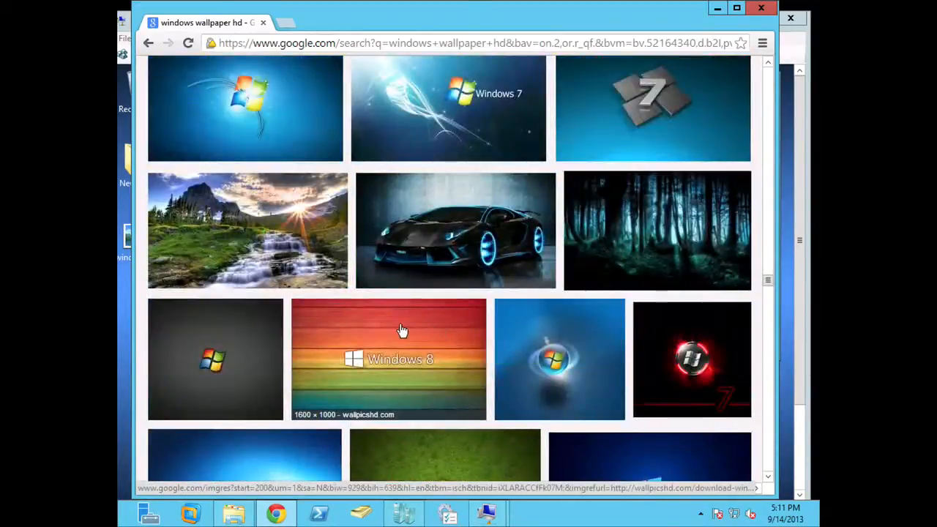
# Preview the black and red Windows 7 wallpaper from wallpaperspoints.com and compare it with the surrounding image results.
pyautogui.click(679, 345)
pyautogui.scroll(2, 359, 325)
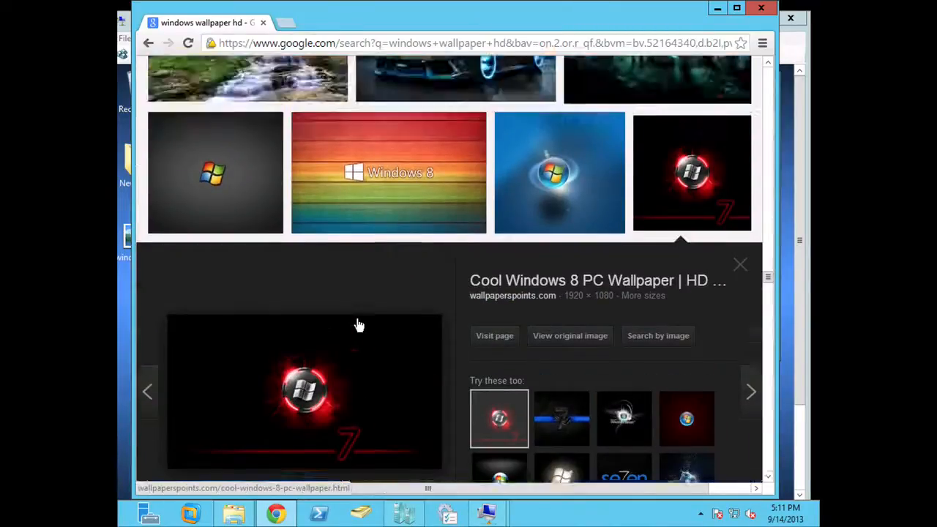
pyautogui.scroll(-5, 358, 324)
pyautogui.scroll(5, 357, 324)
pyautogui.scroll(-5, 356, 326)
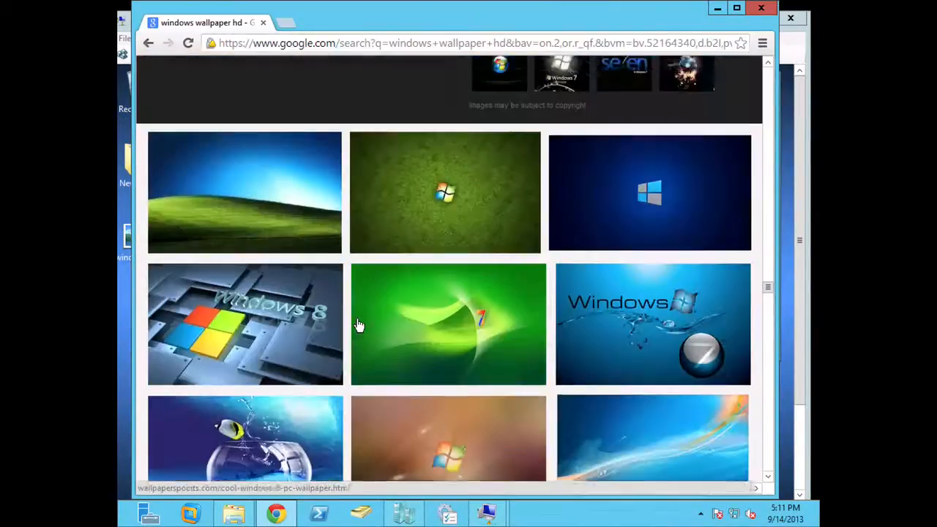
pyautogui.scroll(9, 356, 325)
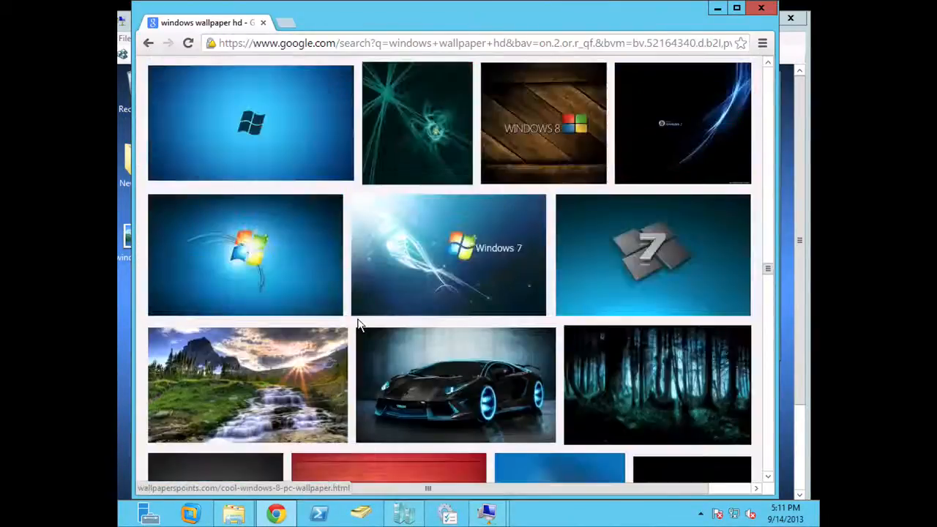
# Preview the blue minimalistic Windows logo wallpaper at 2560x1440 and open its source page on onlyhdwallpapers.com.
pyautogui.click(305, 156)
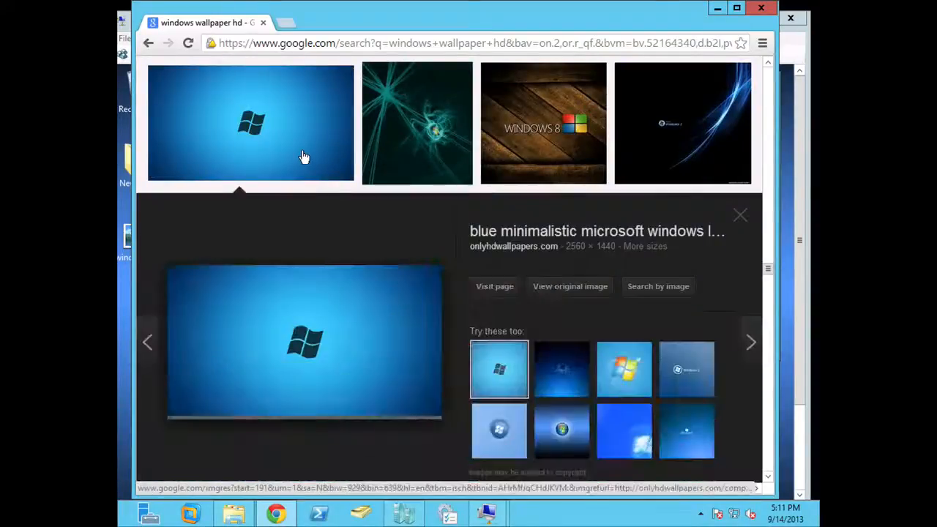
pyautogui.click(357, 371)
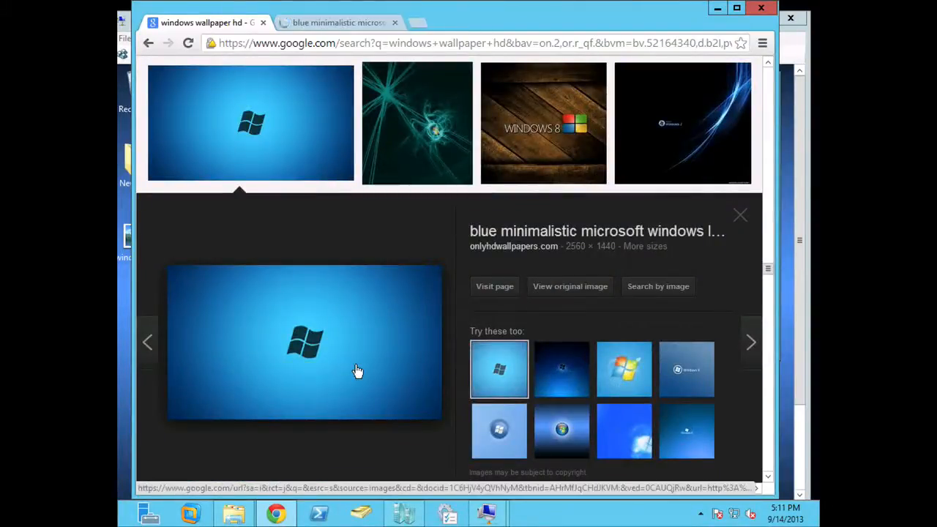
pyautogui.click(357, 371)
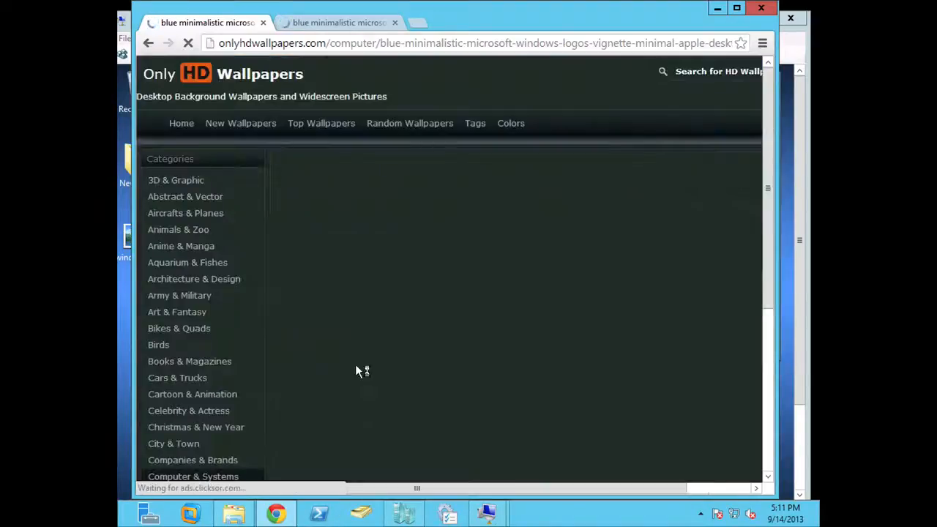
# Close both onlyhdwallpapers.com browser tabs and open the windows-vista-wallpaper-14 image from the MDT01 desktop to view it in Paint.
pyautogui.click(263, 22)
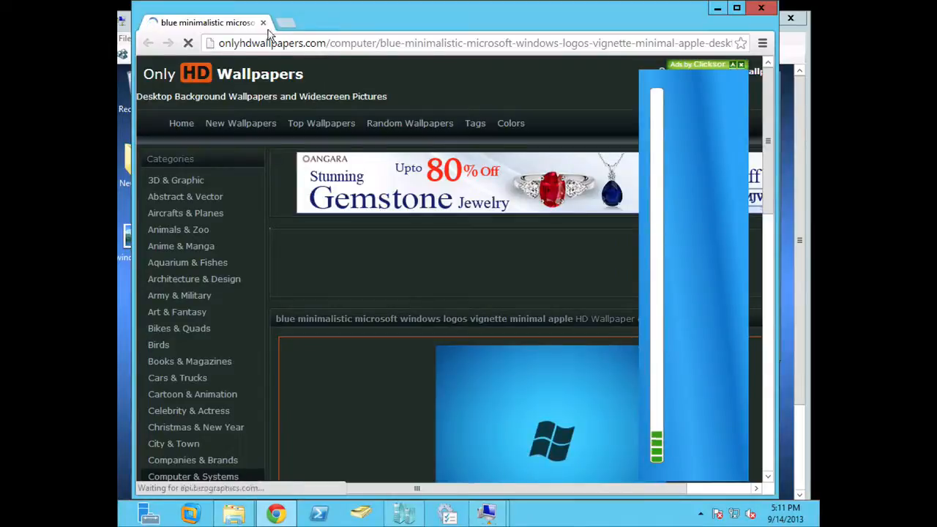
pyautogui.click(263, 23)
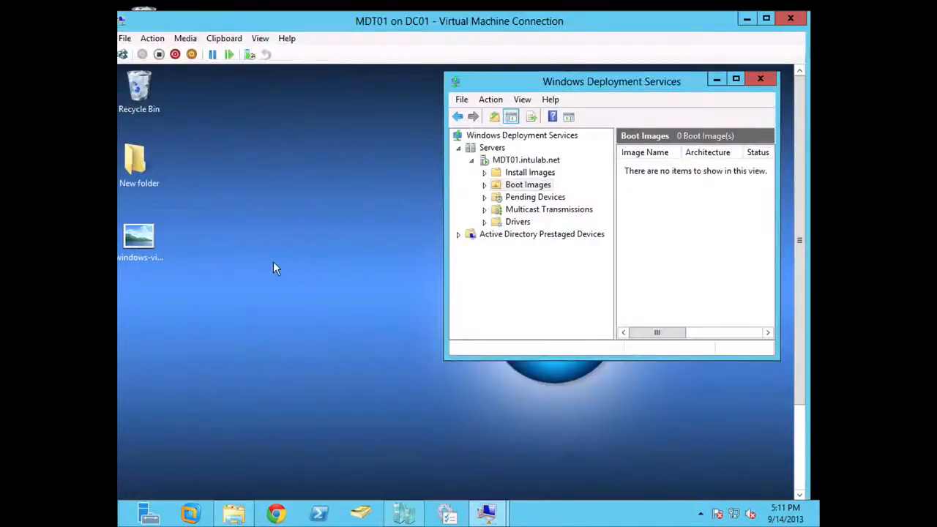
pyautogui.click(147, 240)
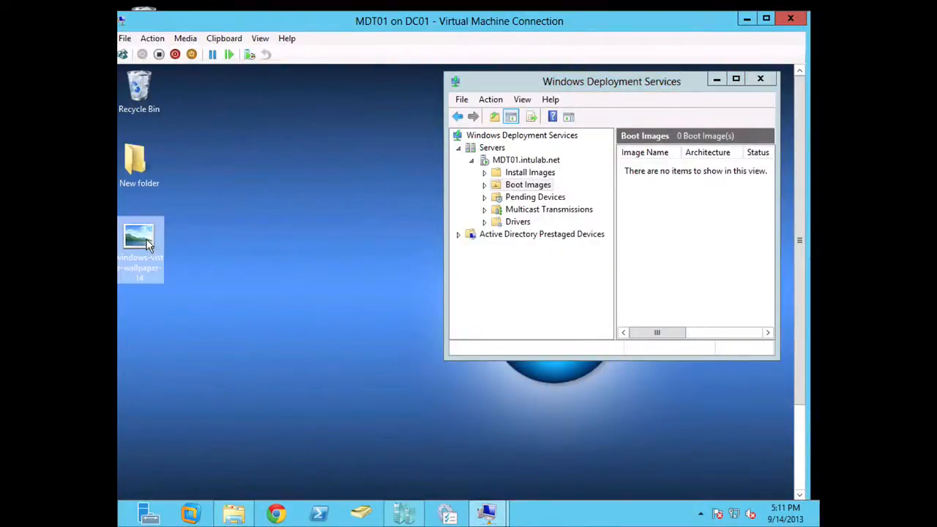
pyautogui.doubleClick(146, 240)
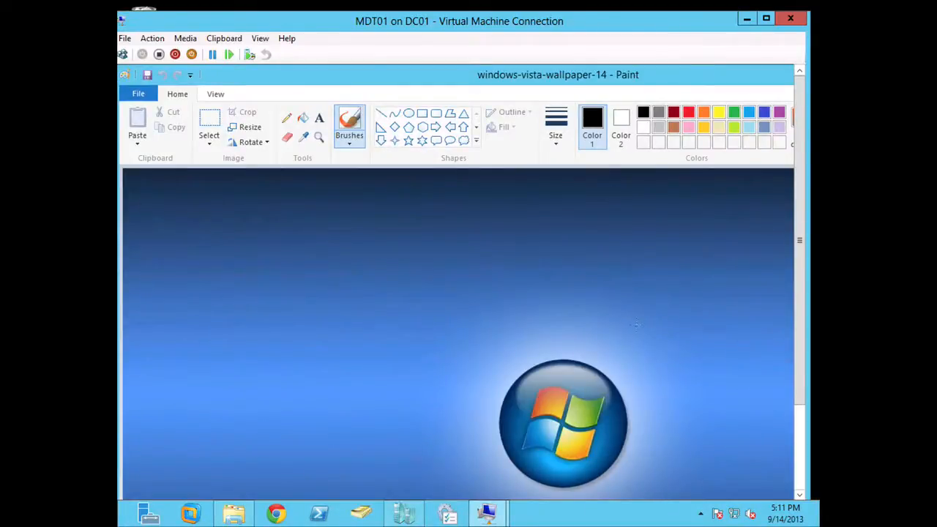
pyautogui.moveTo(800, 237); pyautogui.dragTo(799, 321)
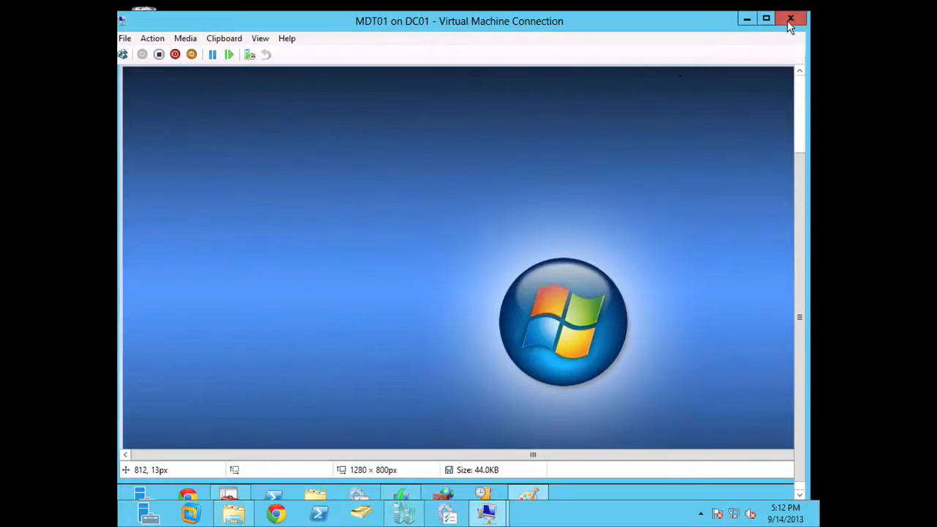
# Close the MDT01 virtual machine connection window and bring the Windwos 7x86 connection window to the front.
pyautogui.click(747, 20)
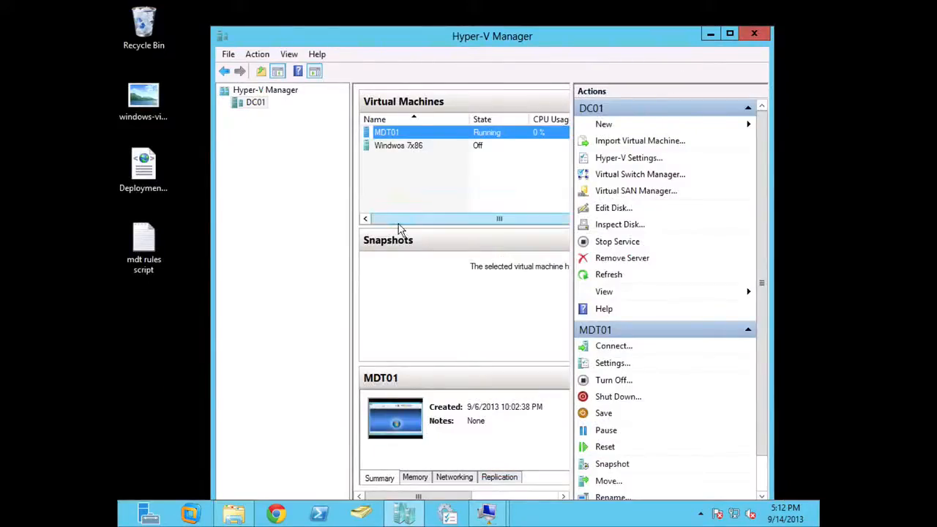
pyautogui.click(414, 517)
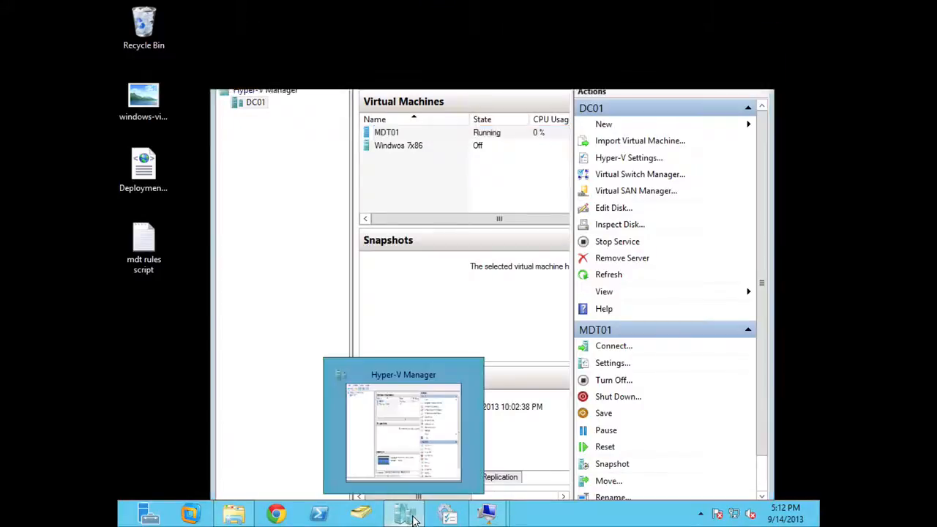
pyautogui.click(429, 435)
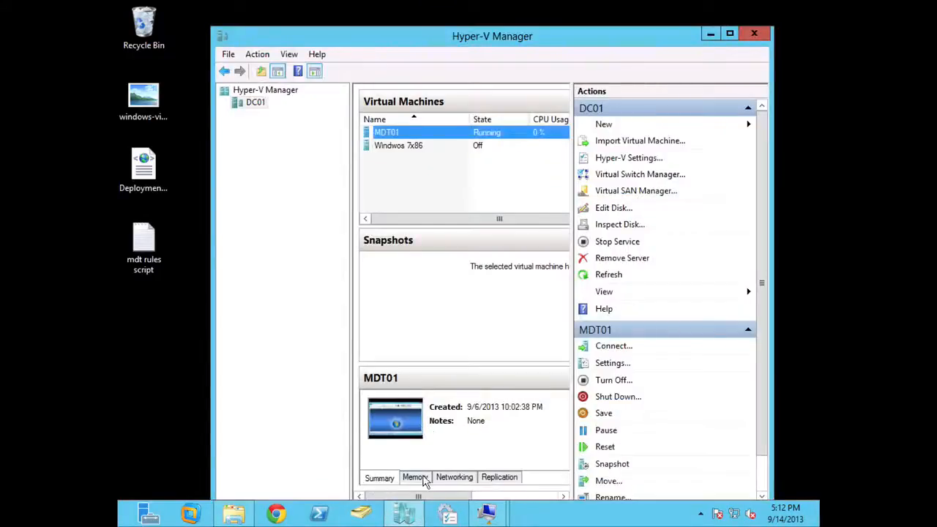
pyautogui.moveTo(486, 519)
pyautogui.click(562, 432)
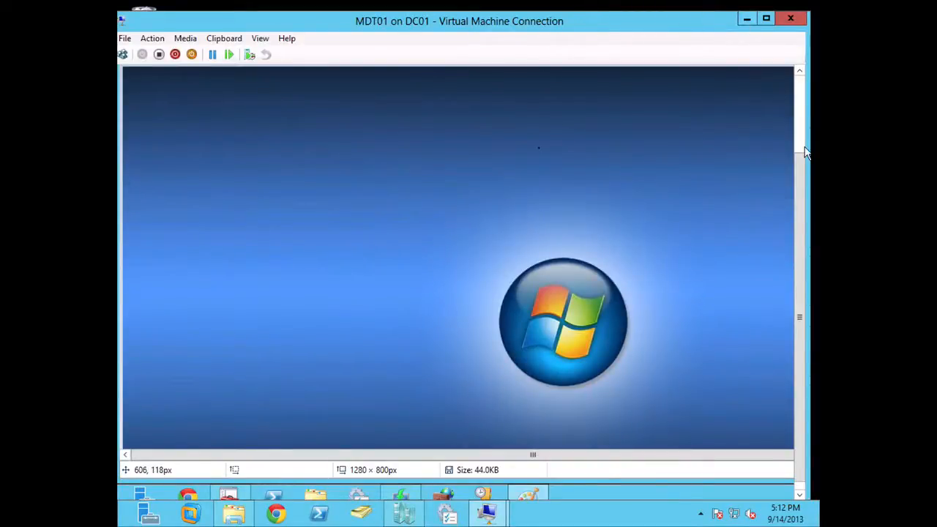
pyautogui.moveTo(801, 167); pyautogui.dragTo(800, 68)
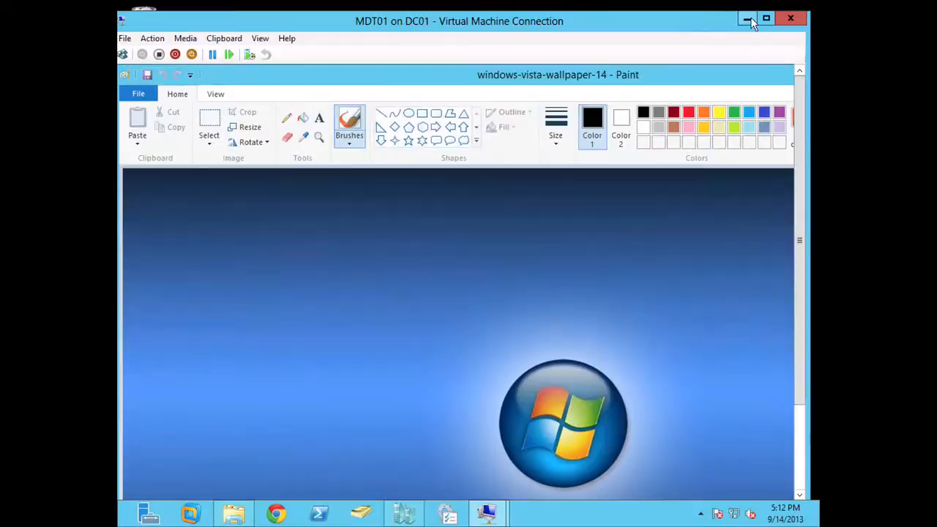
pyautogui.click(790, 21)
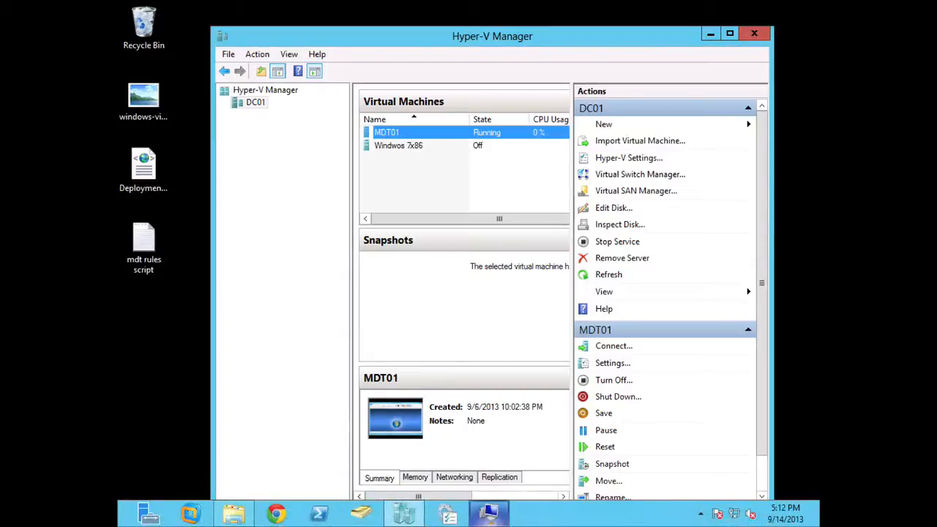
pyautogui.moveTo(520, 516)
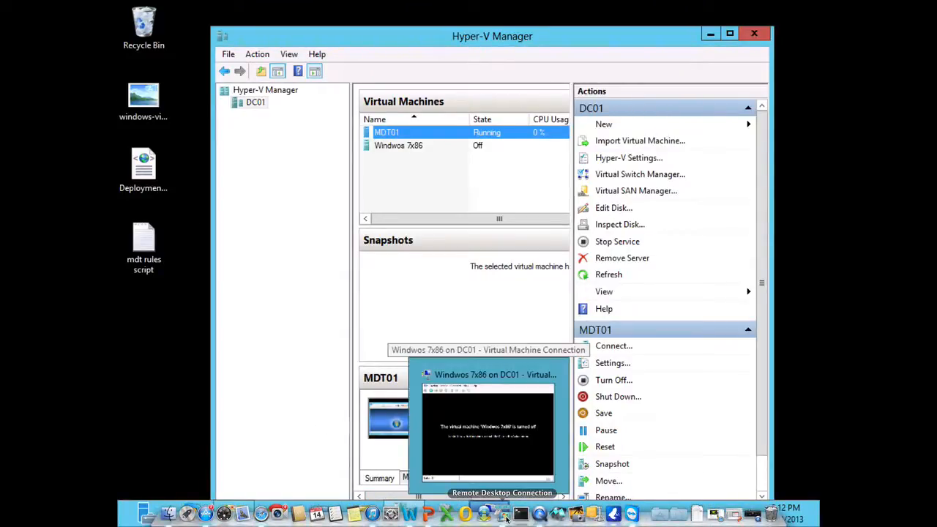
pyautogui.click(492, 387)
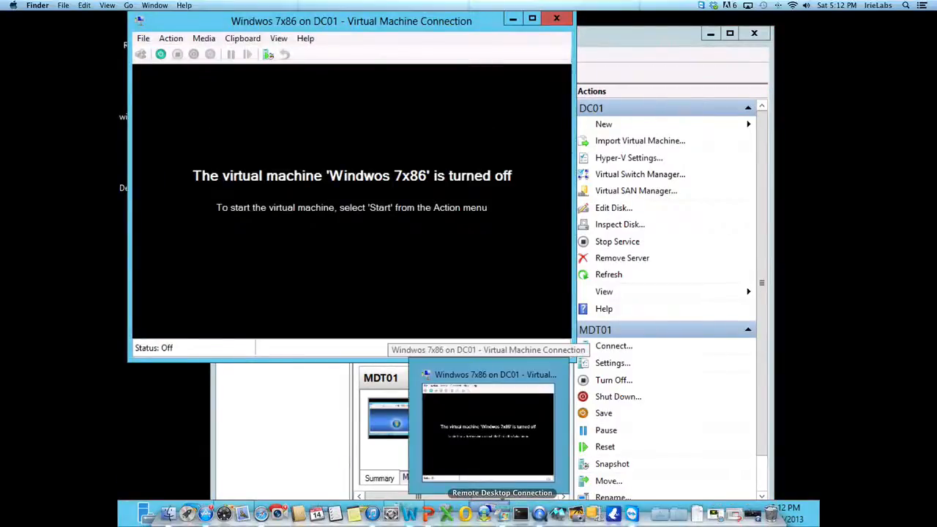
pyautogui.click(497, 516)
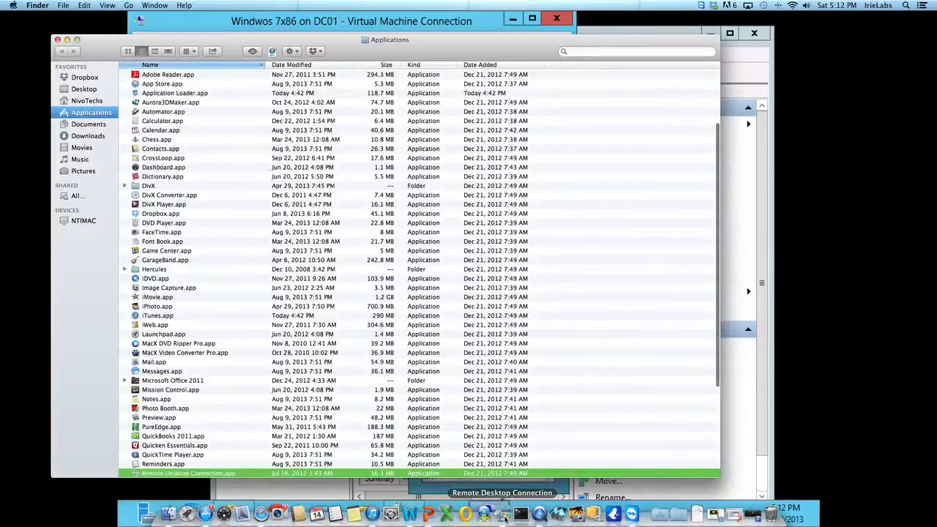
pyautogui.click(58, 40)
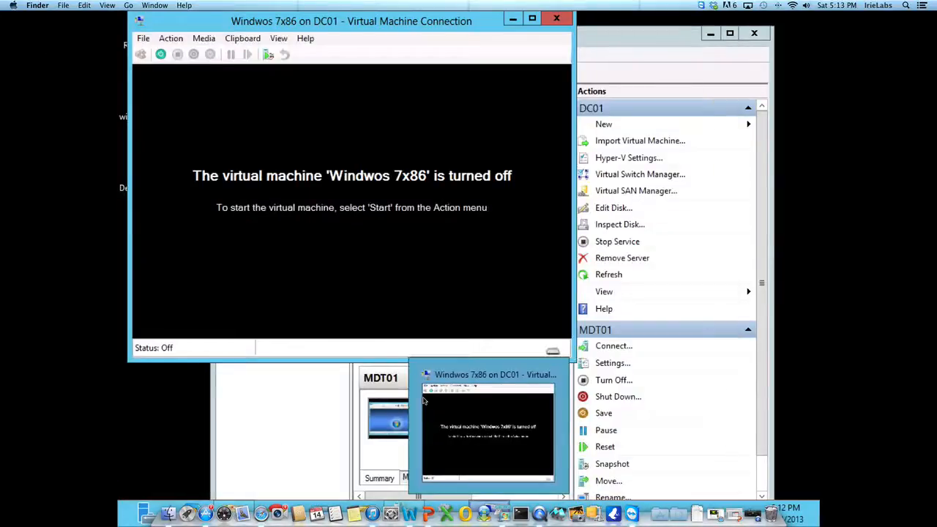
pyautogui.click(504, 517)
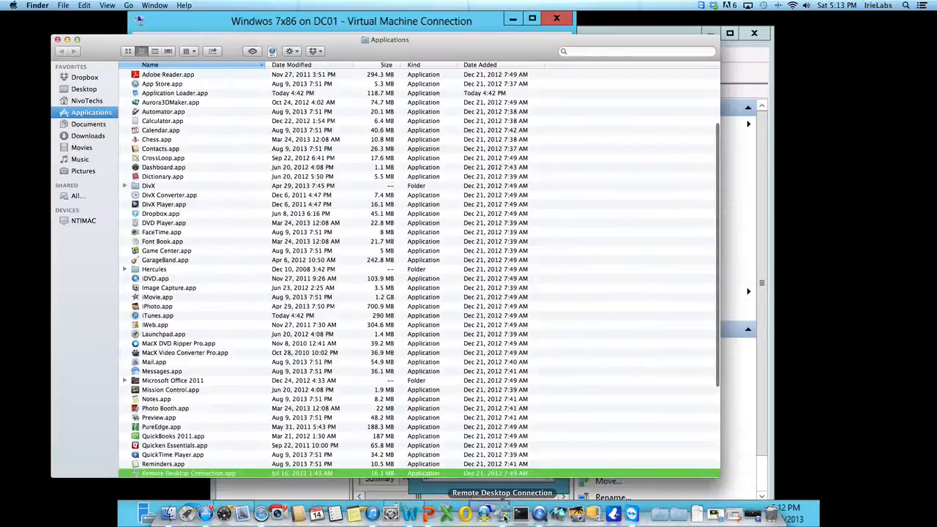
pyautogui.rightClick(504, 517)
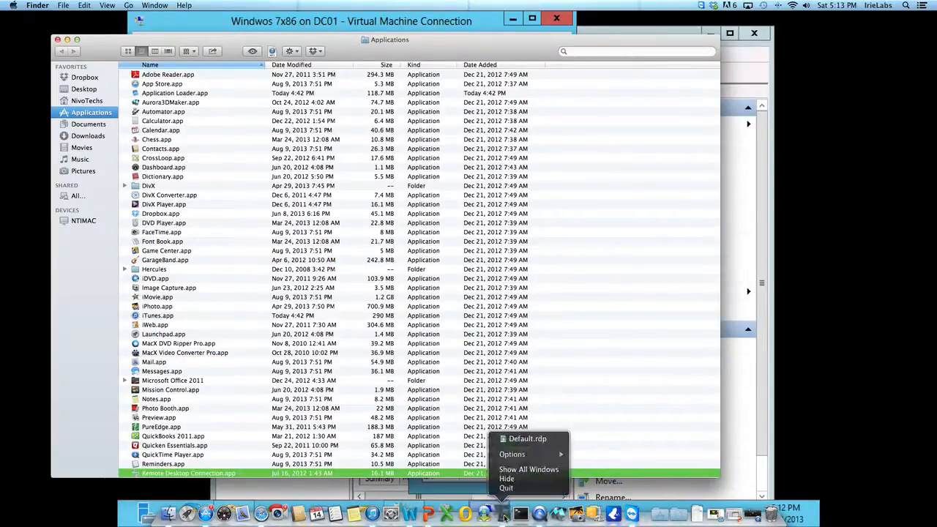
pyautogui.moveTo(522, 455)
pyautogui.scroll(-1, 308, 269)
pyautogui.click(58, 39)
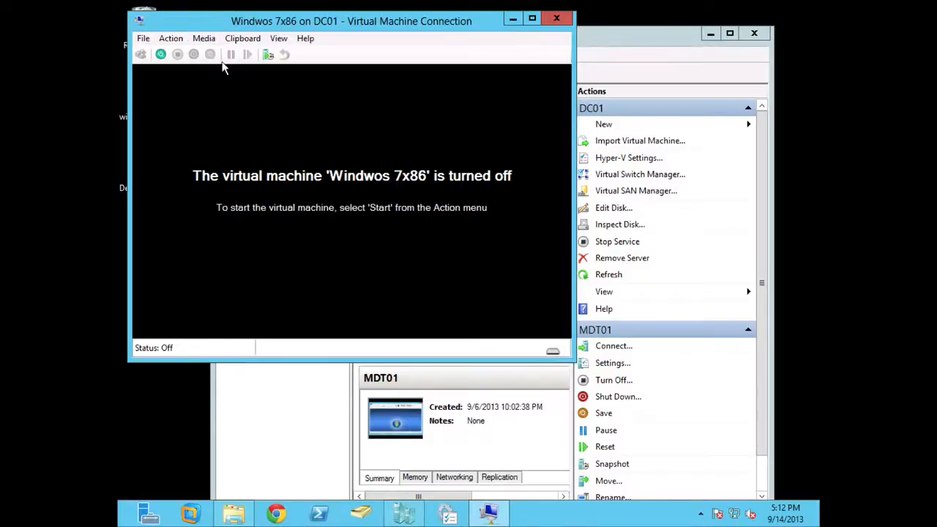
# Minimize the Windwos 7x86 connection and Hyper-V Manager windows and restore both of them.
pyautogui.moveTo(224, 22); pyautogui.dragTo(227, 73)
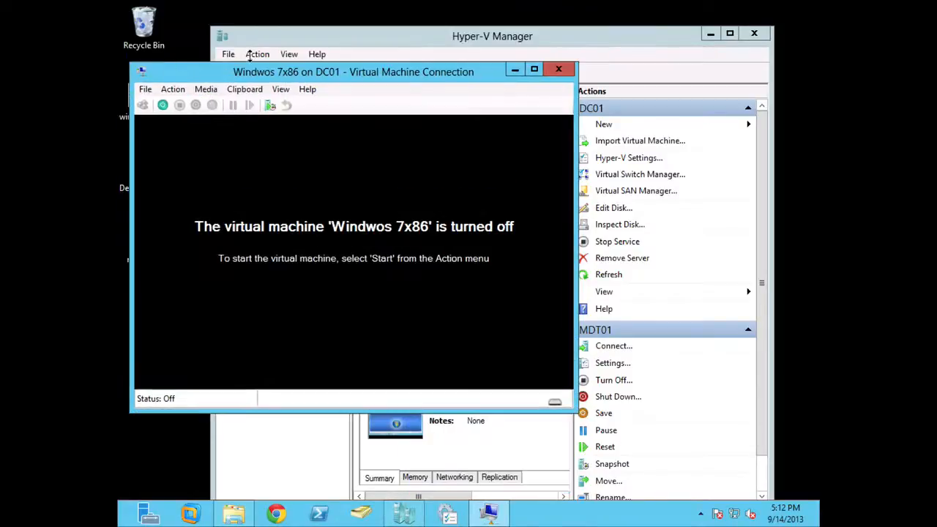
pyautogui.click(514, 71)
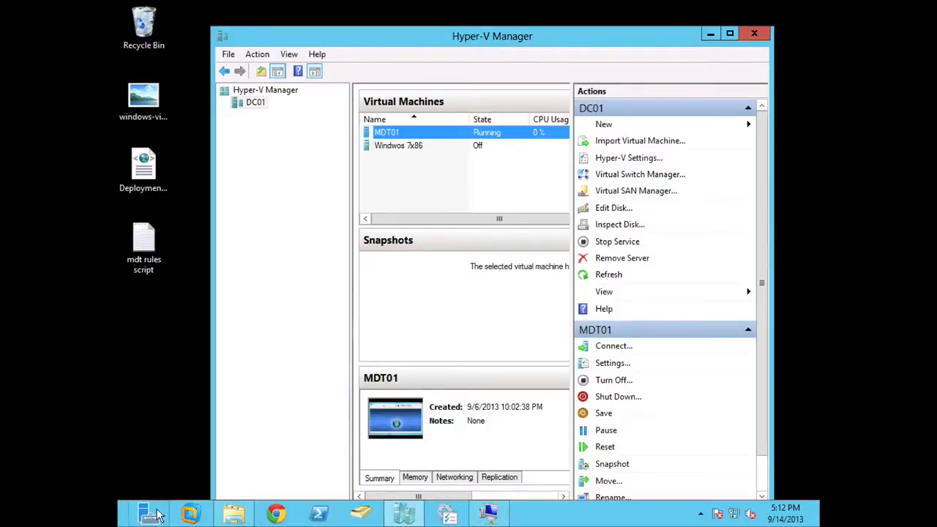
pyautogui.click(709, 33)
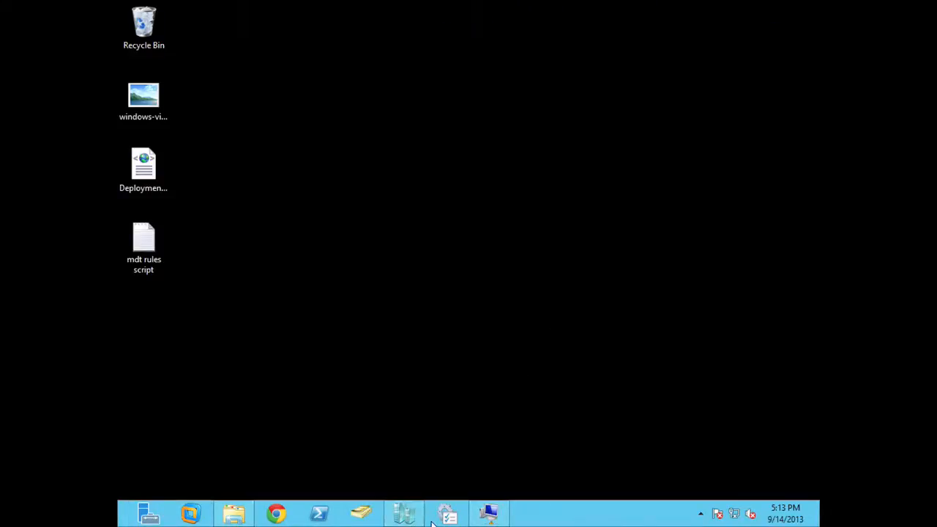
pyautogui.moveTo(478, 518)
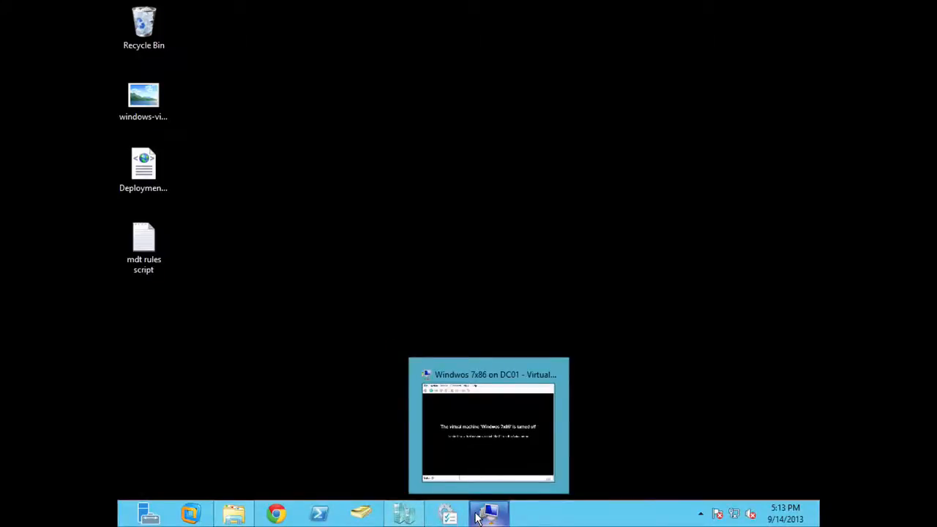
pyautogui.click(483, 518)
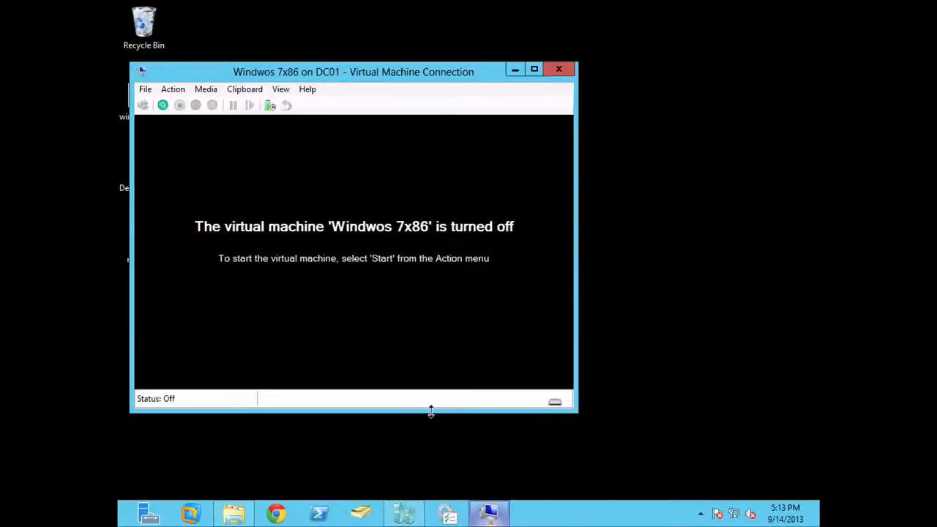
pyautogui.click(403, 513)
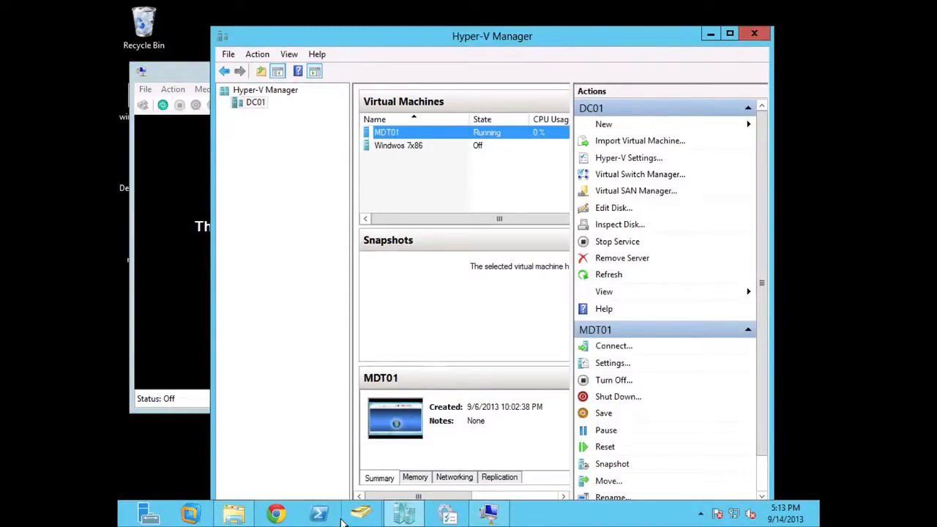
pyautogui.moveTo(395, 513)
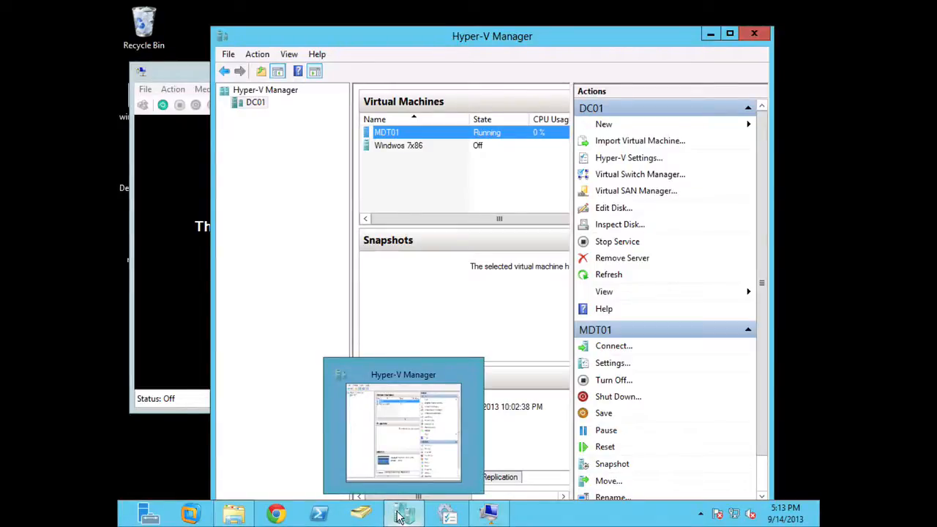
# Hide the Remote Desktop Connection session to return to the Mac desktop.
pyautogui.moveTo(480, 512)
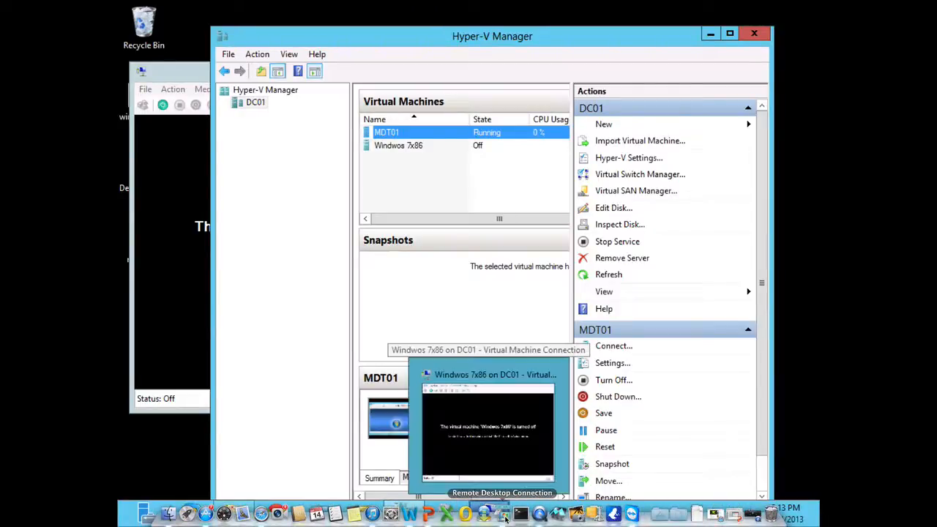
pyautogui.rightClick(505, 518)
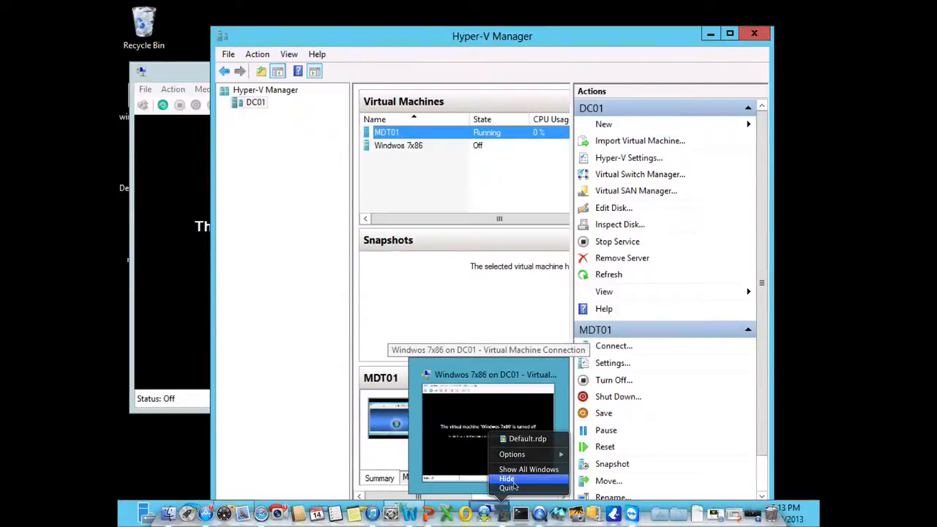
pyautogui.click(514, 482)
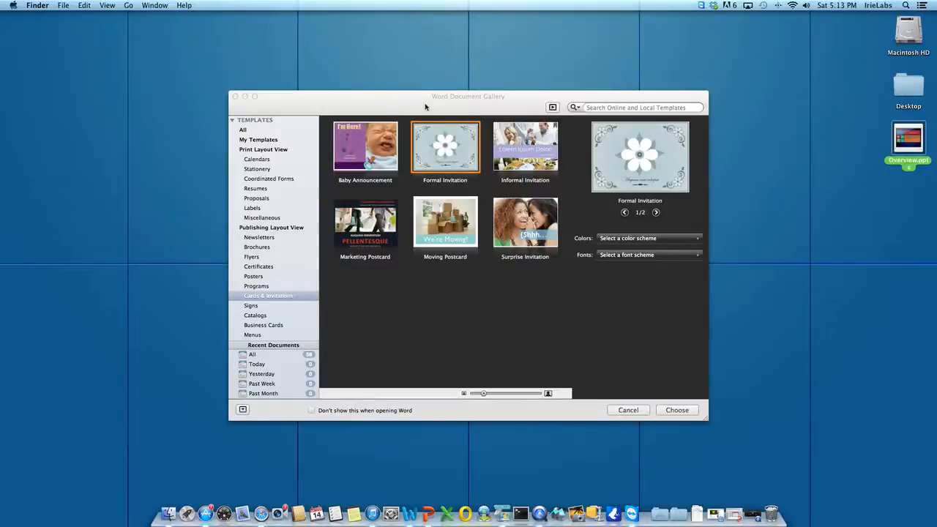
# Dismiss the Word Document Gallery and enter "Open ppt" in the blank document.
pyautogui.click(236, 97)
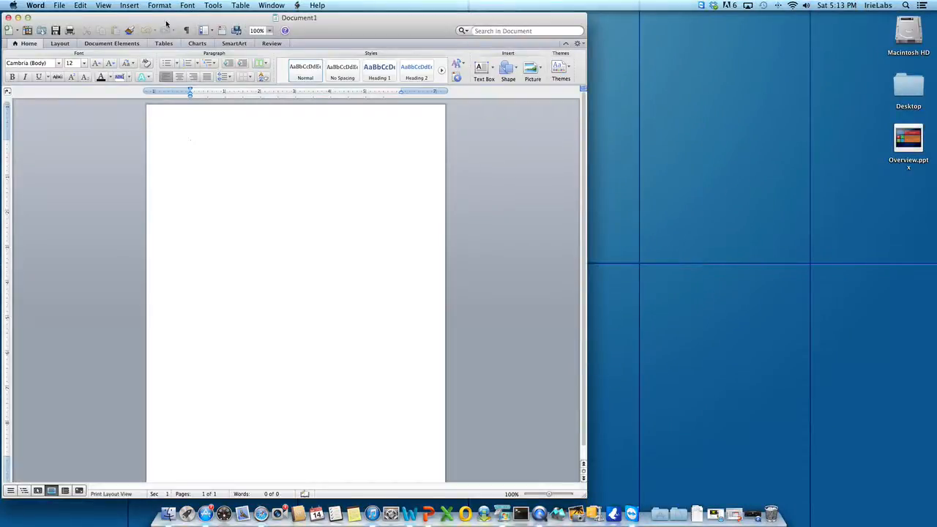
pyautogui.moveTo(167, 23); pyautogui.dragTo(228, 25)
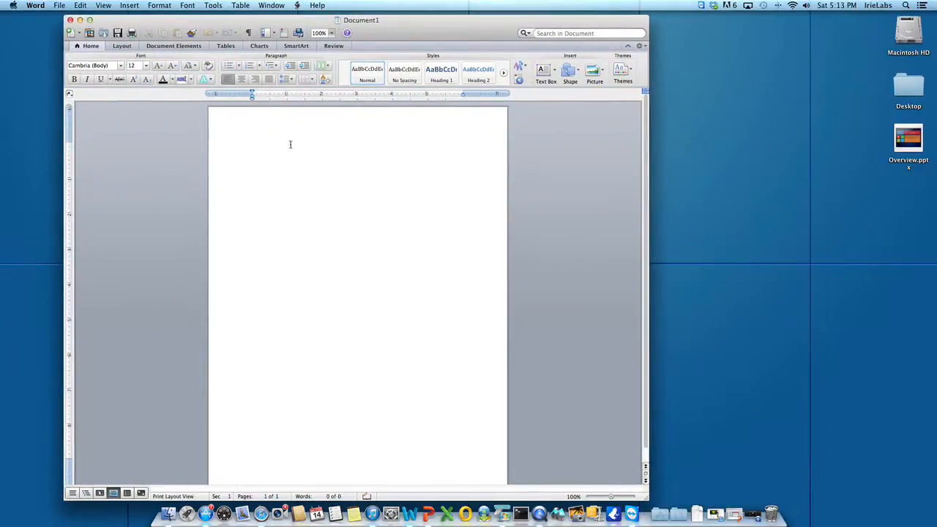
pyautogui.write('Open ppt')
pyautogui.click(232, 151)
pyautogui.press('BackSpace')
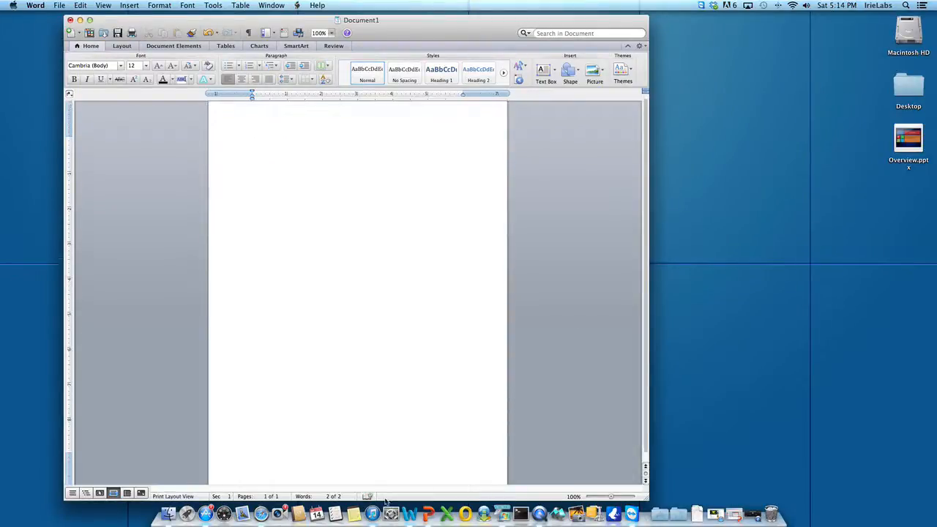
# Switch to Overview.pptx in PowerPoint, show its first slide, and minimize the presentation window.
pyautogui.click(428, 514)
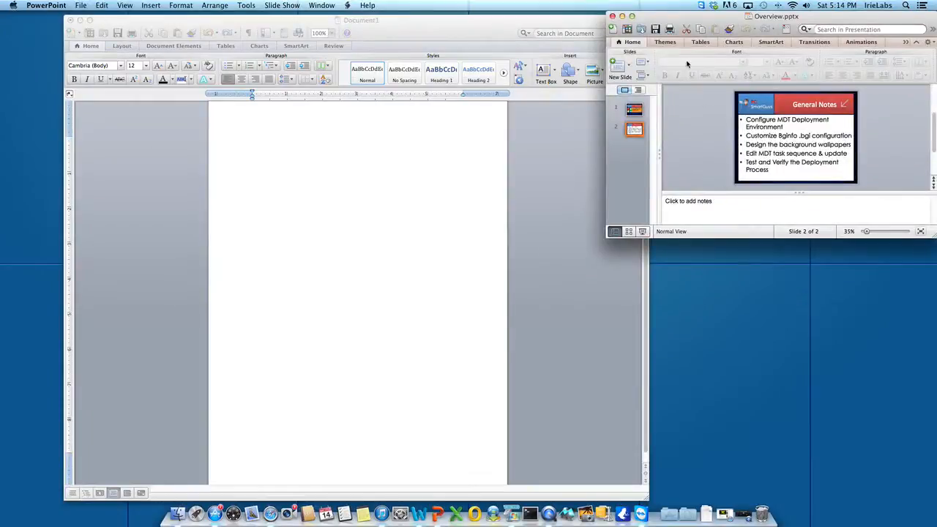
pyautogui.click(634, 109)
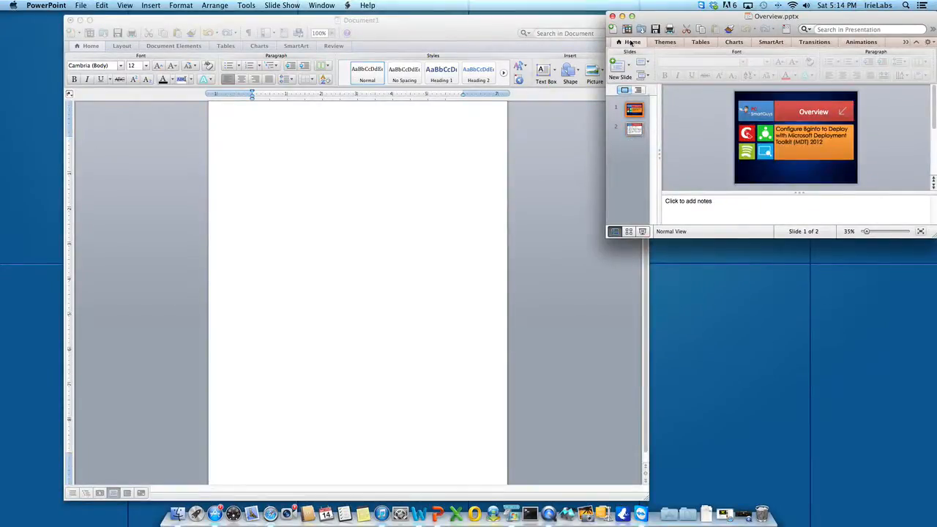
pyautogui.moveTo(741, 19); pyautogui.dragTo(542, 32)
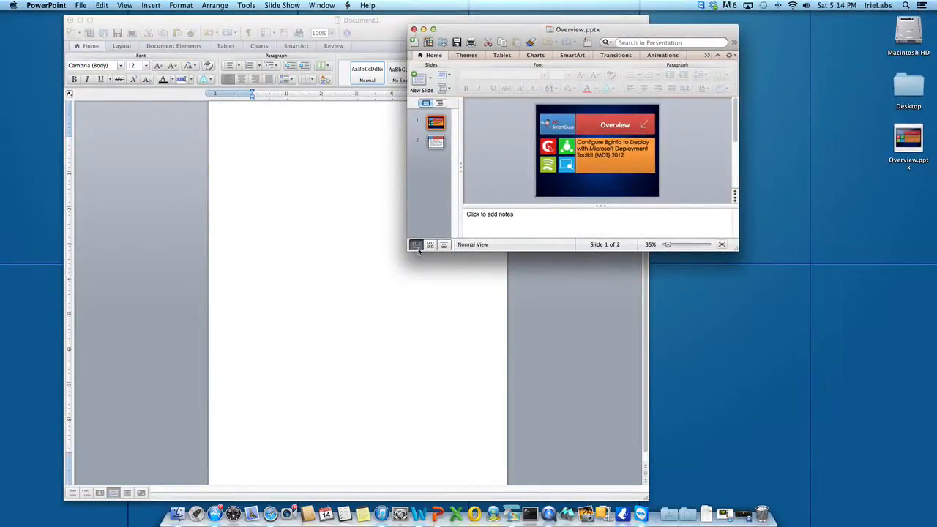
pyautogui.click(423, 30)
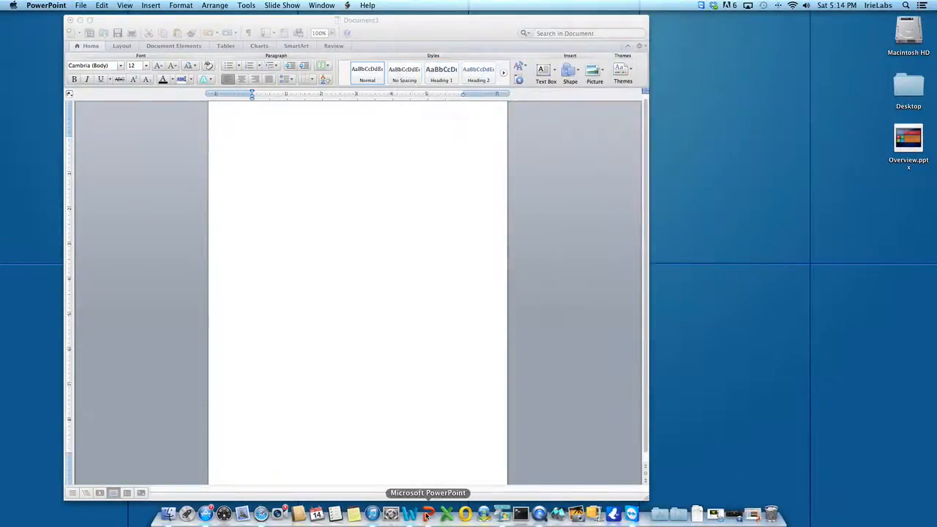
# Reveal the PowerPoint application in the Microsoft Office 2011 folder and open it to bring Overview.pptx back.
pyautogui.keyDown('super'); pyautogui.click(428, 515); pyautogui.keyUp('super')
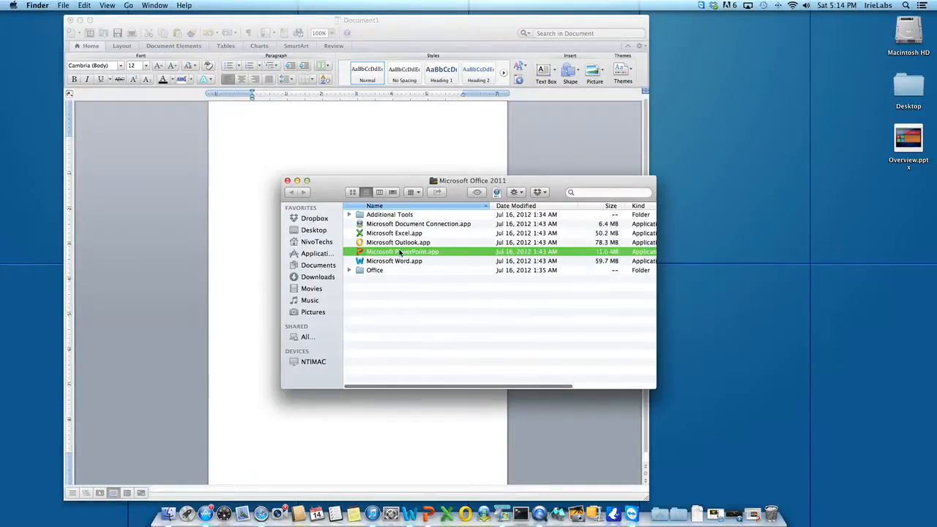
pyautogui.doubleClick(399, 252)
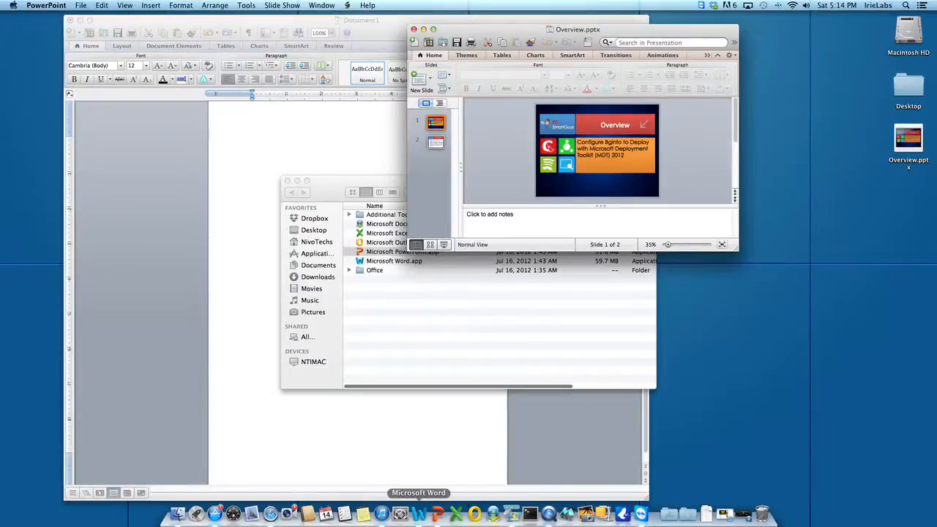
pyautogui.rightClick(435, 516)
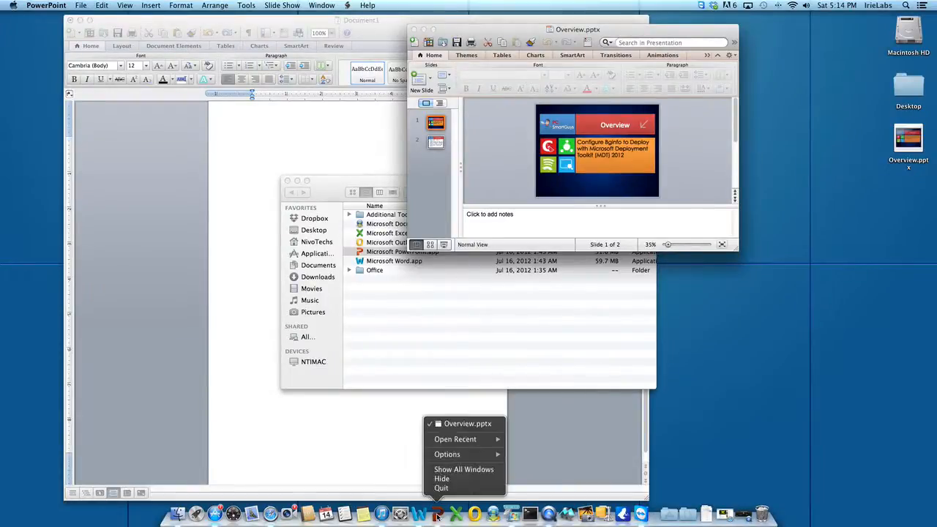
pyautogui.moveTo(454, 444)
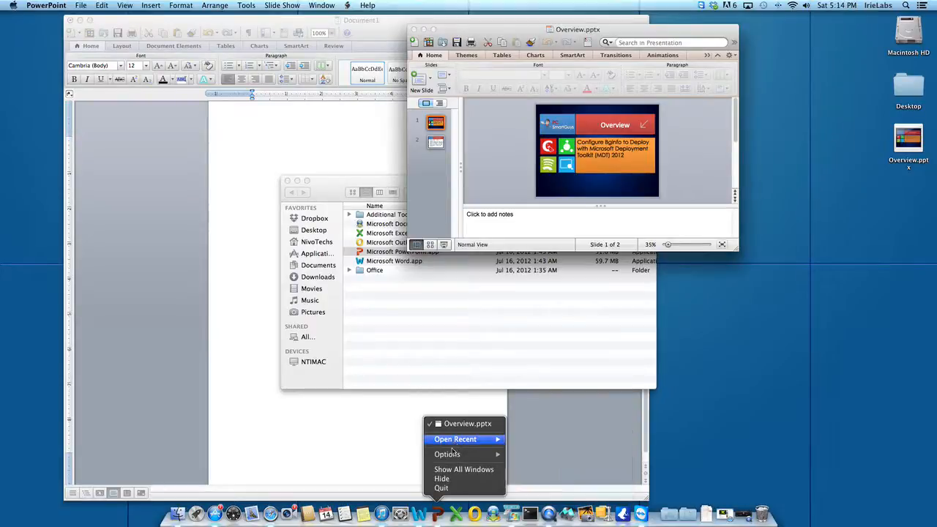
pyautogui.click(439, 517)
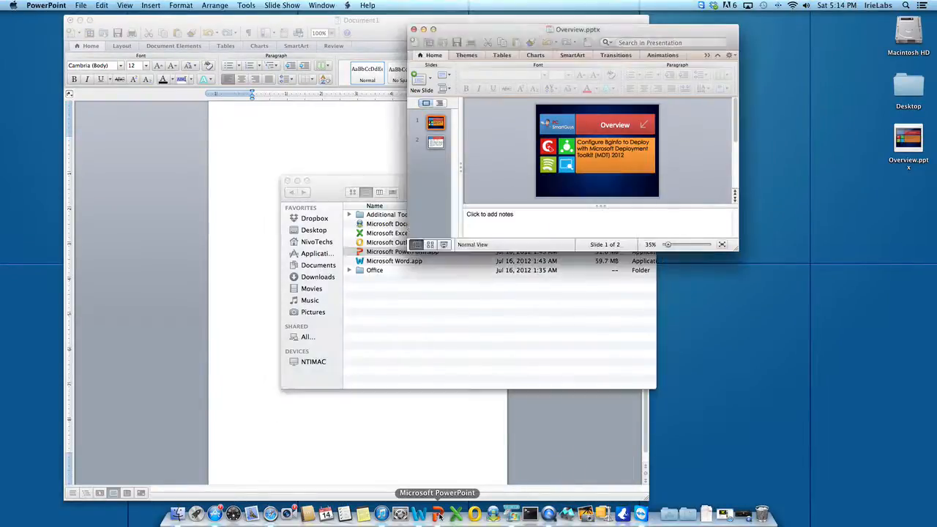
pyautogui.rightClick(440, 516)
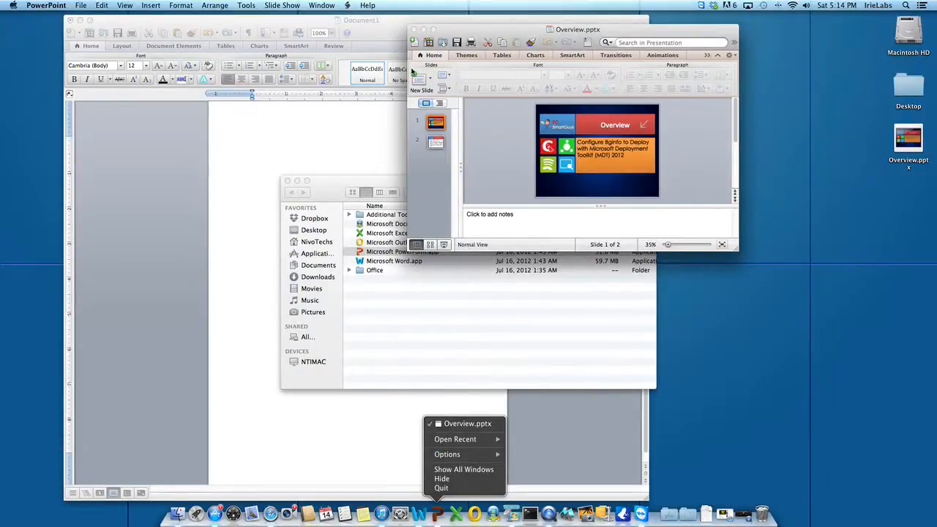
pyautogui.click(443, 34)
# Create a new blank presentation and enter "TEST IMAGE for MDT" as the slide title.
pyautogui.click(80, 6)
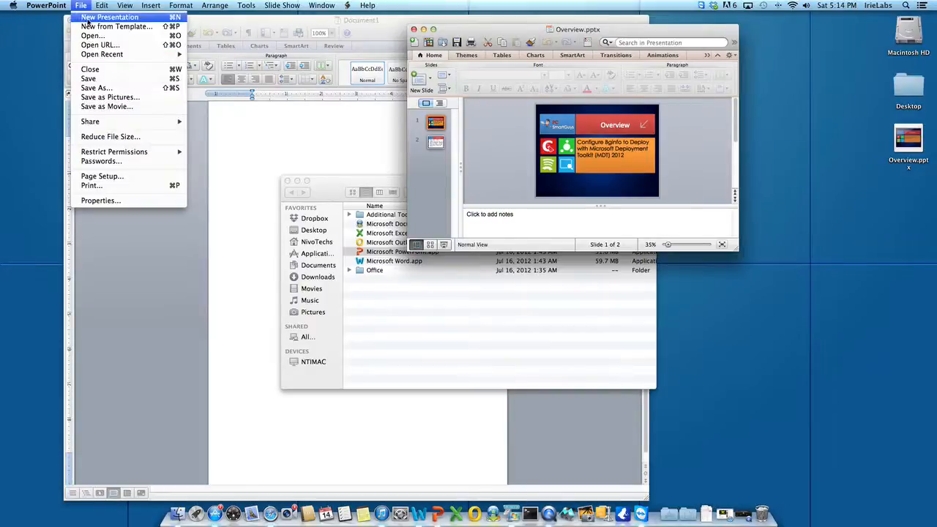
pyautogui.click(86, 17)
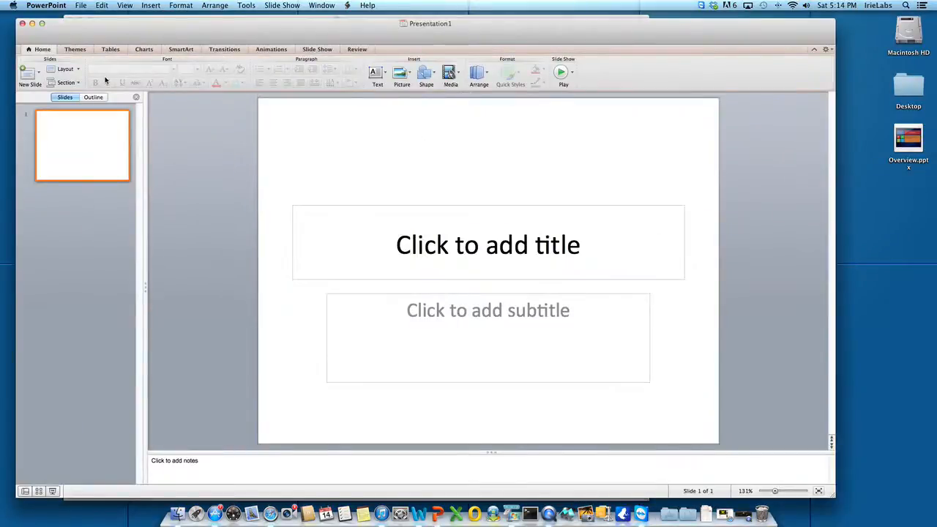
pyautogui.click(402, 212)
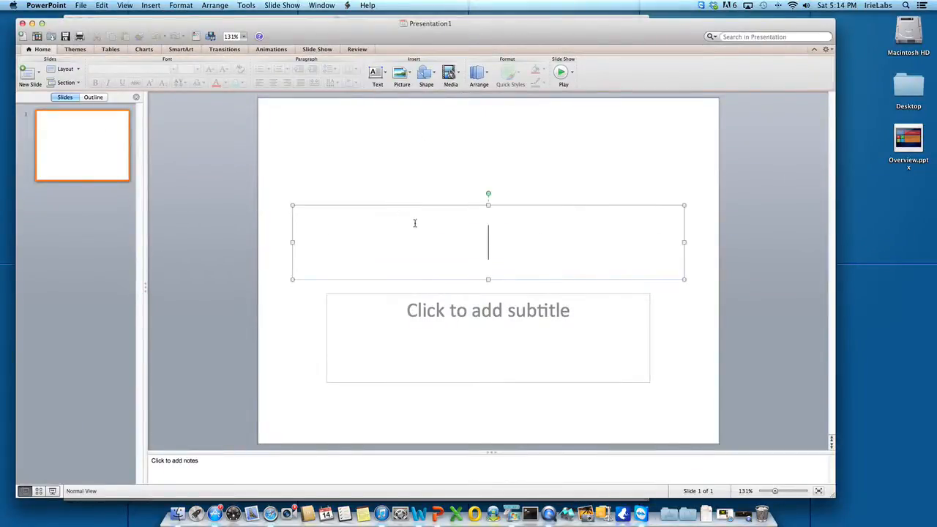
pyautogui.click(476, 206)
pyautogui.click(474, 237)
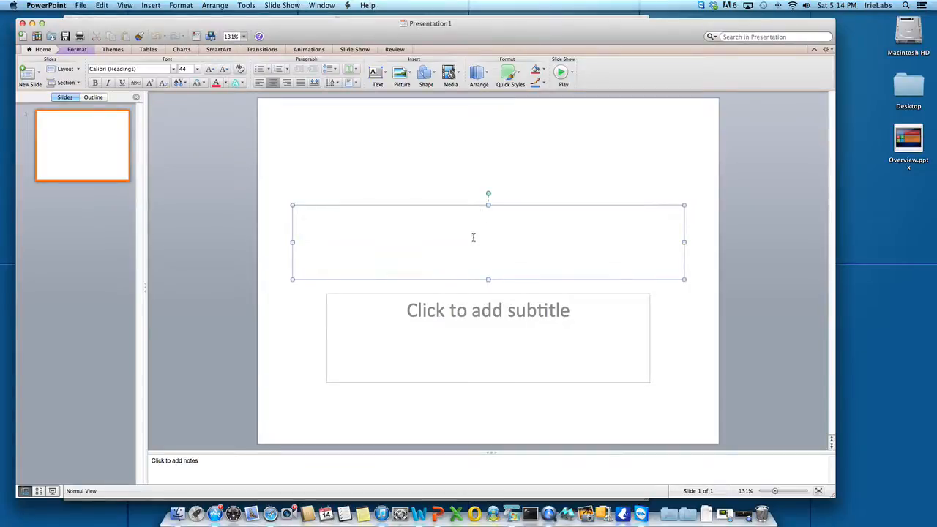
pyautogui.write('TEST I')
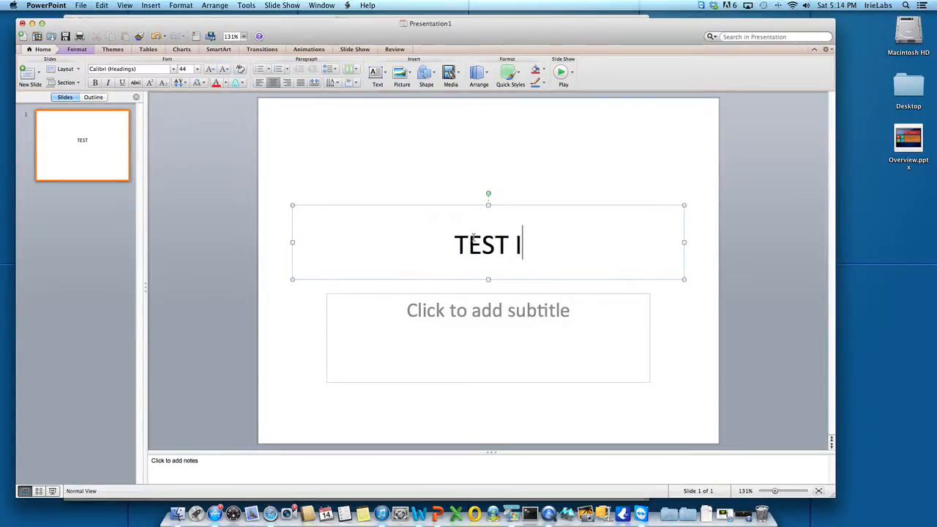
pyautogui.write('MAGE ')
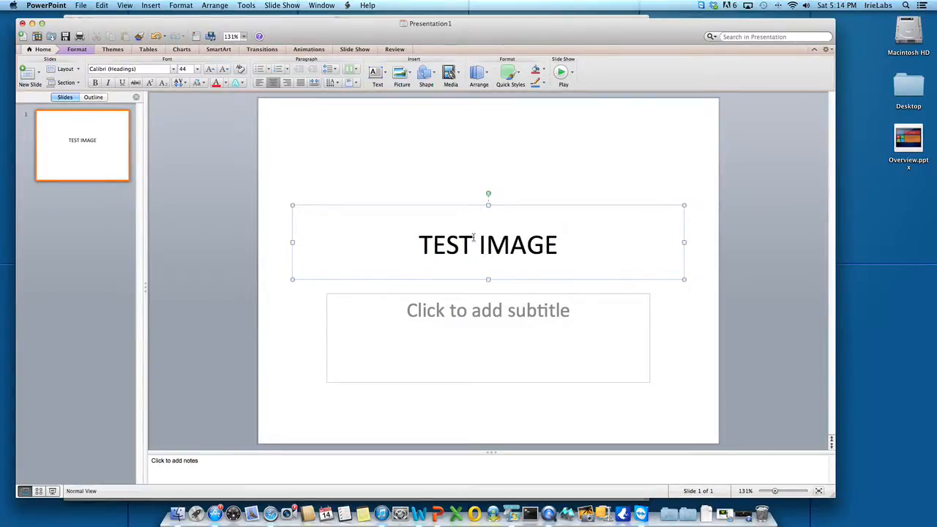
pyautogui.write('for MD')
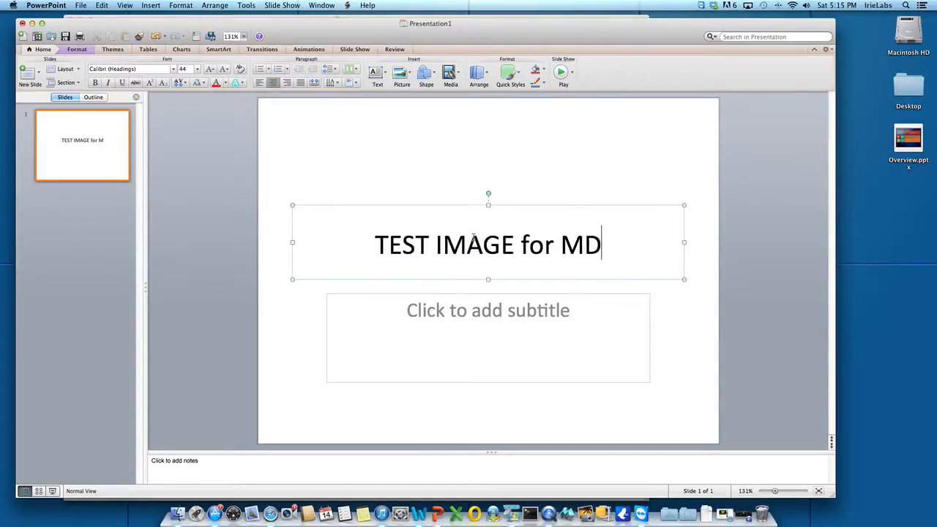
pyautogui.write('T')
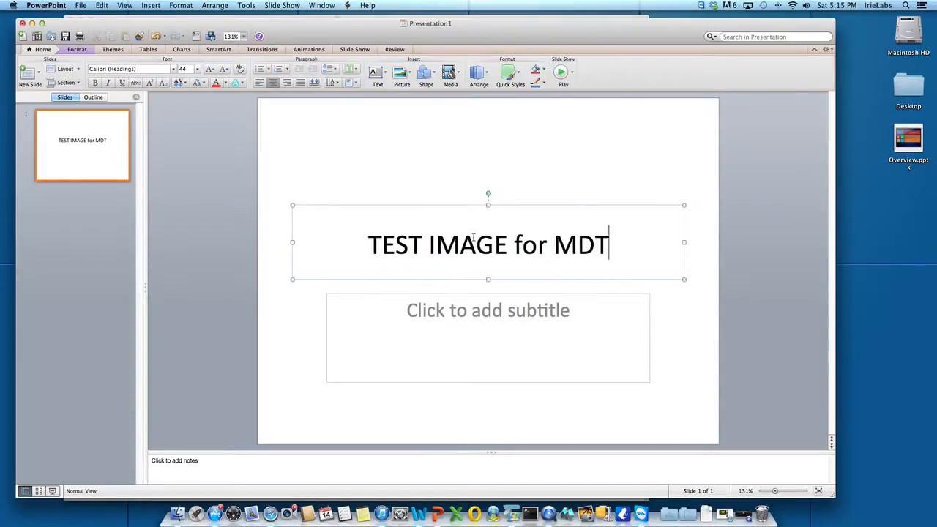
# Nudge the title box slightly upward on the slide and place the text cursor inside its title.
pyautogui.click(306, 304)
pyautogui.click(410, 238)
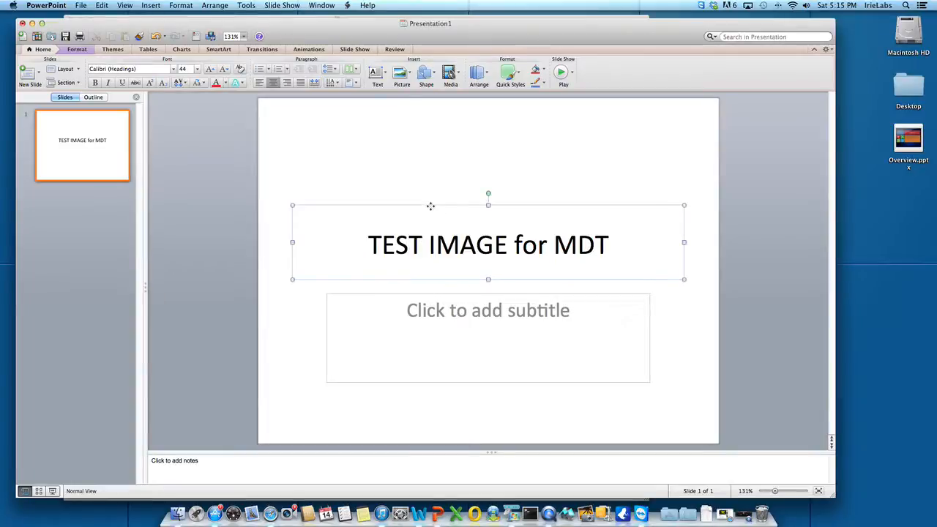
pyautogui.press('Up')
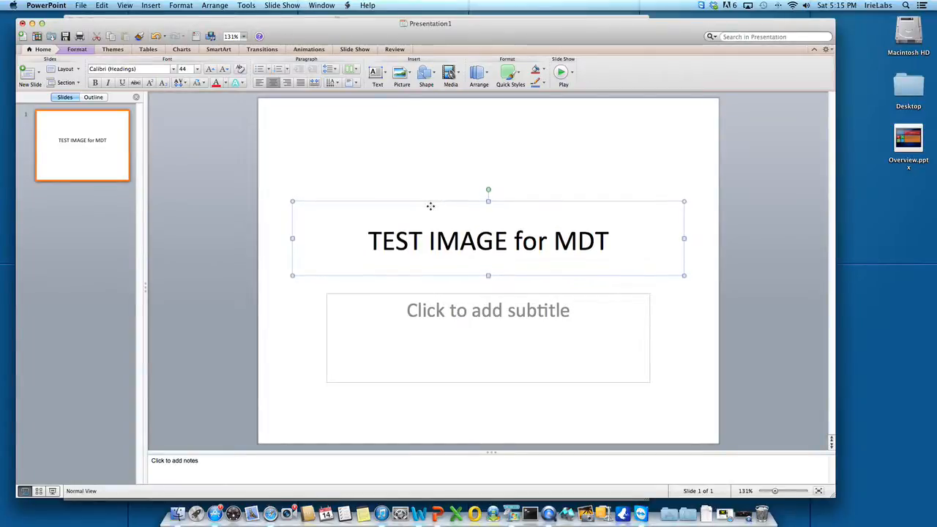
pyautogui.click(438, 233)
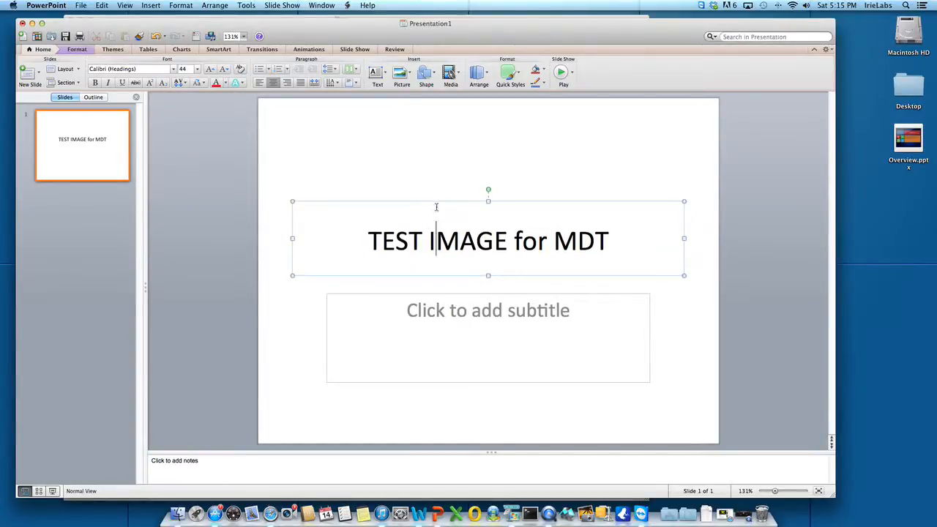
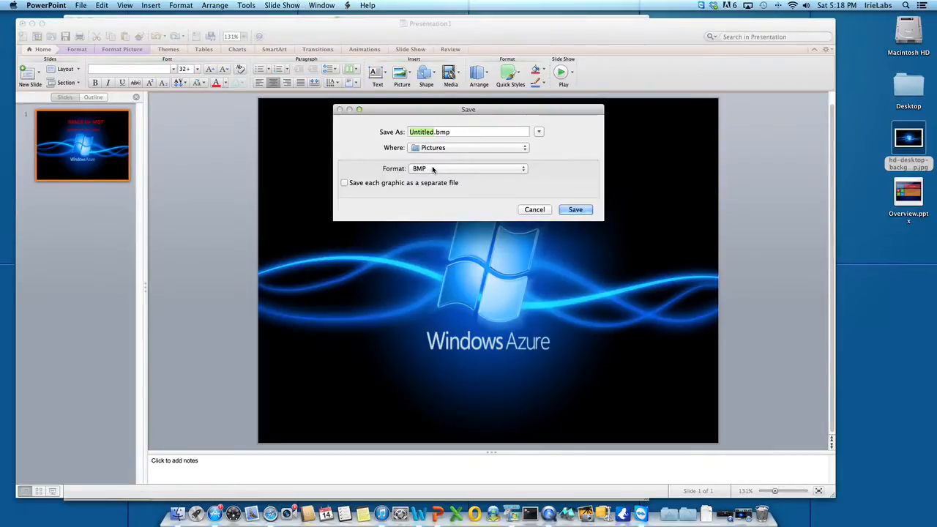
# Name the BMP picture STEP_01 for saving in the Pictures folder and cancel the save.
pyautogui.write('STEP_')
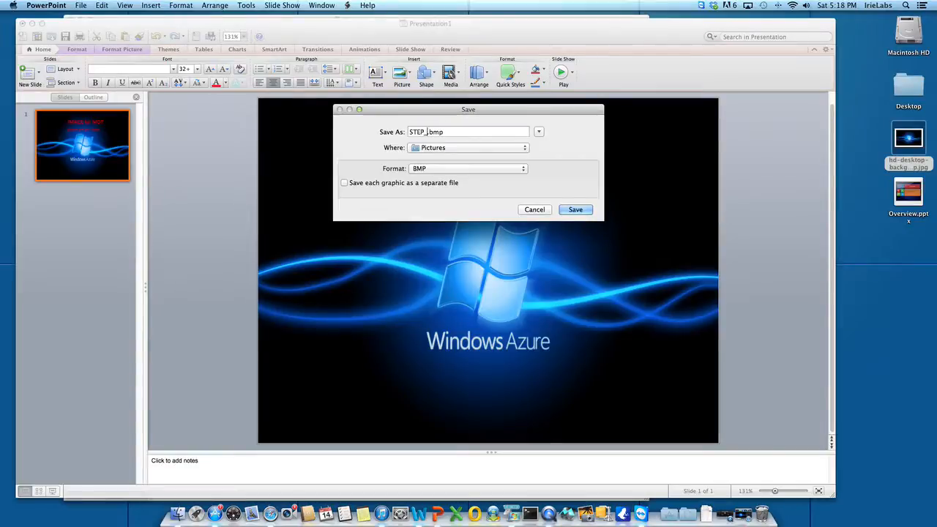
pyautogui.write(')1')
pyautogui.press('BackSpace')
pyautogui.press('BackSpace')
pyautogui.write('01')
pyautogui.click(534, 209)
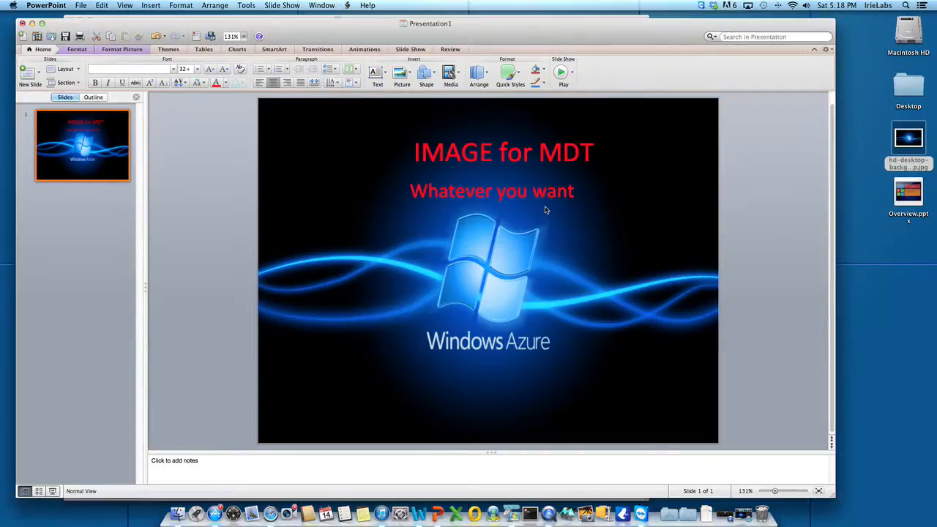
# Minimize both presentations and close the Office 2011 folder window and the Word document without saving its changes.
pyautogui.click(32, 23)
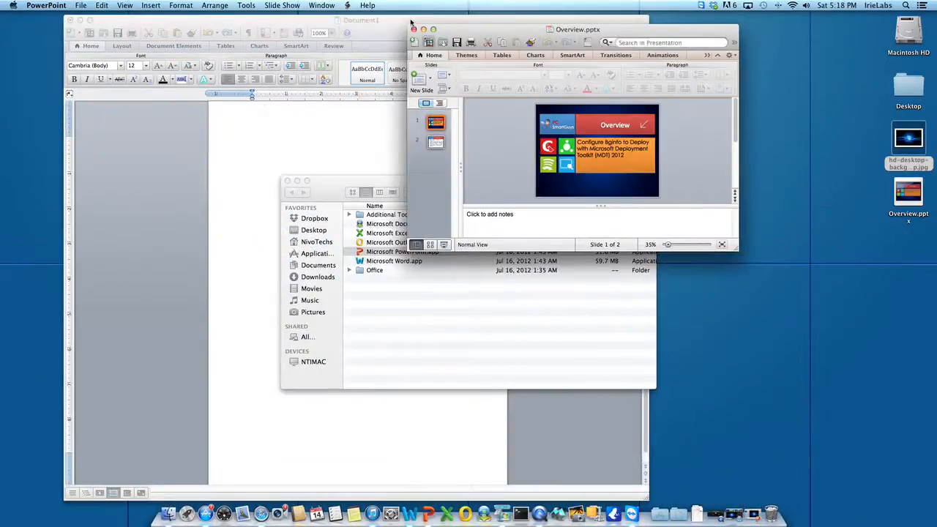
pyautogui.click(423, 29)
pyautogui.click(287, 181)
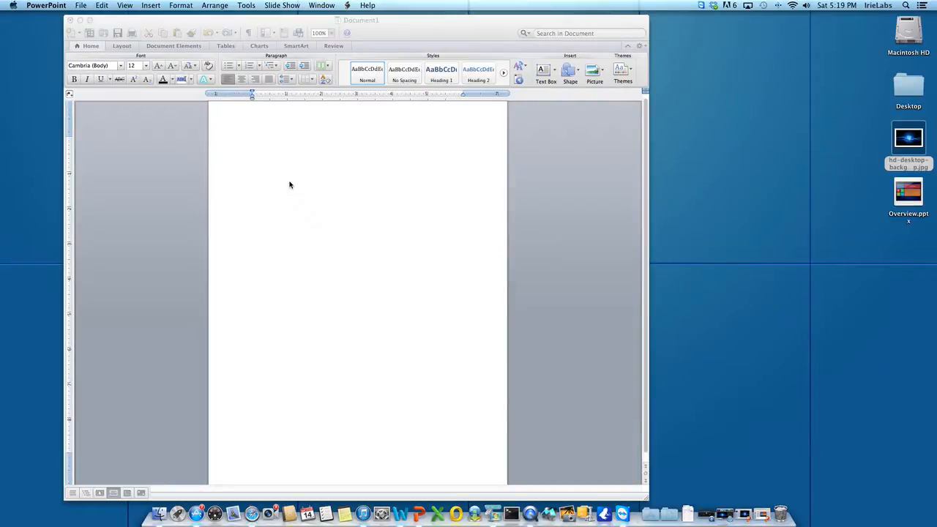
pyautogui.click(70, 19)
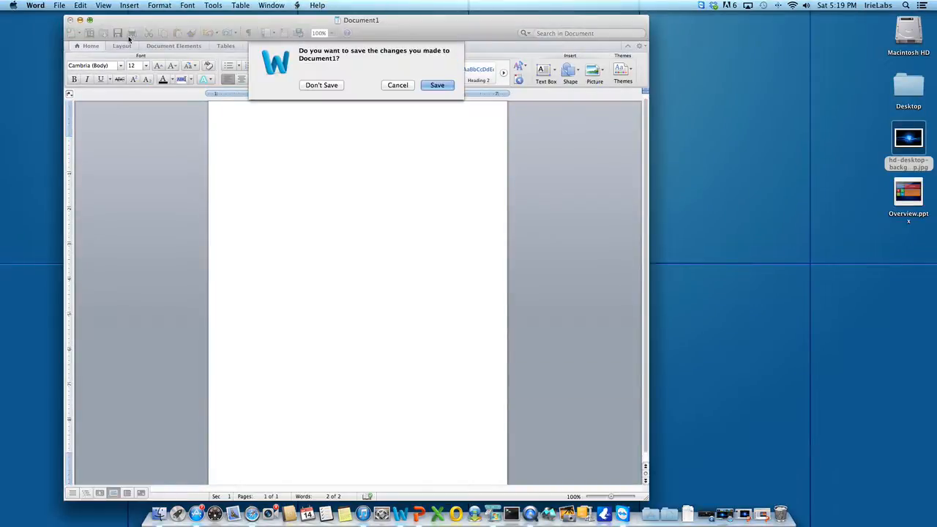
pyautogui.click(333, 88)
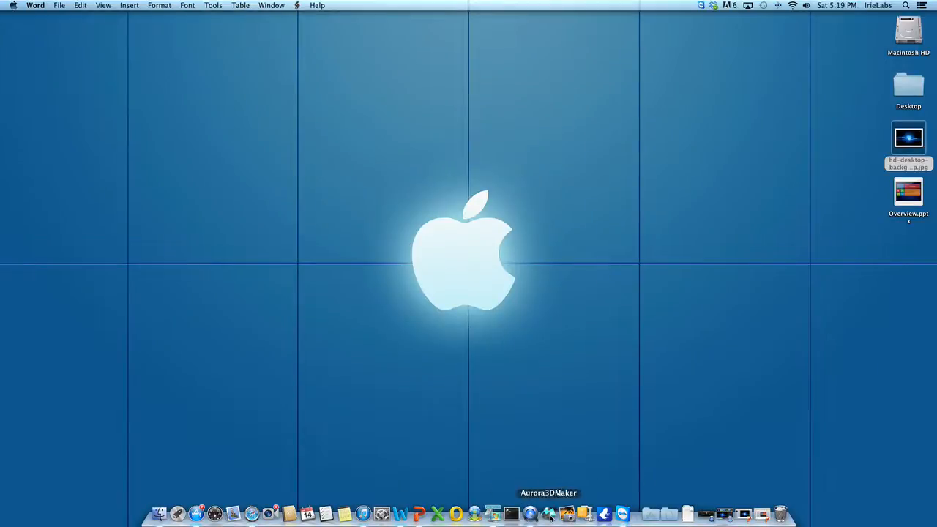
# Switch to the Remote Desktop session, minimize Hyper-V Manager, and move the Windwos 7x86 connection window slightly.
pyautogui.click(494, 517)
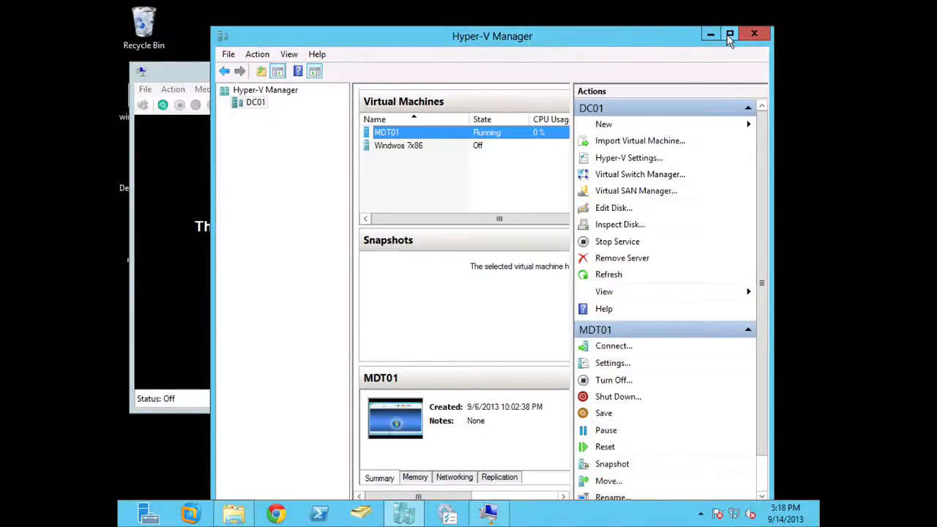
pyautogui.click(730, 35)
pyautogui.click(755, 7)
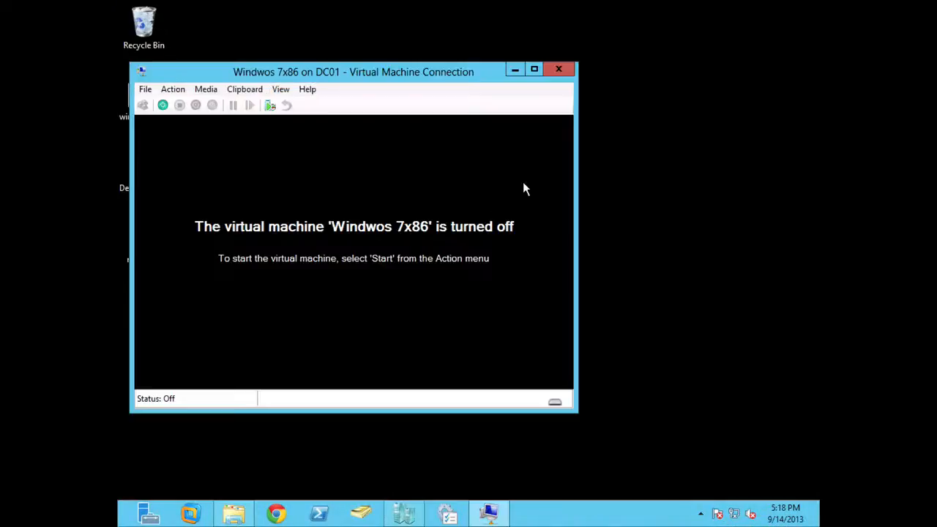
pyautogui.moveTo(390, 71); pyautogui.dragTo(424, 54)
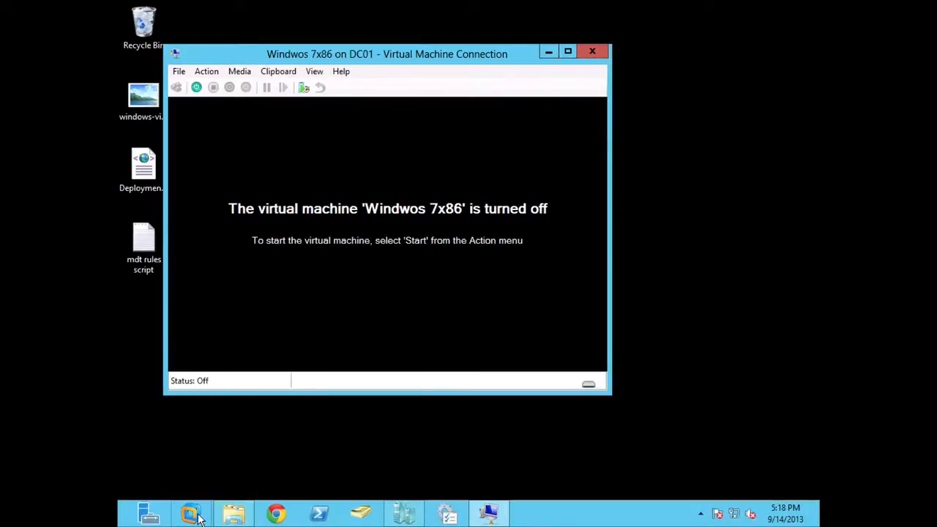
# Bring up the x86 tools folder of the BlackBuild share and display its files as larger icons.
pyautogui.click(233, 514)
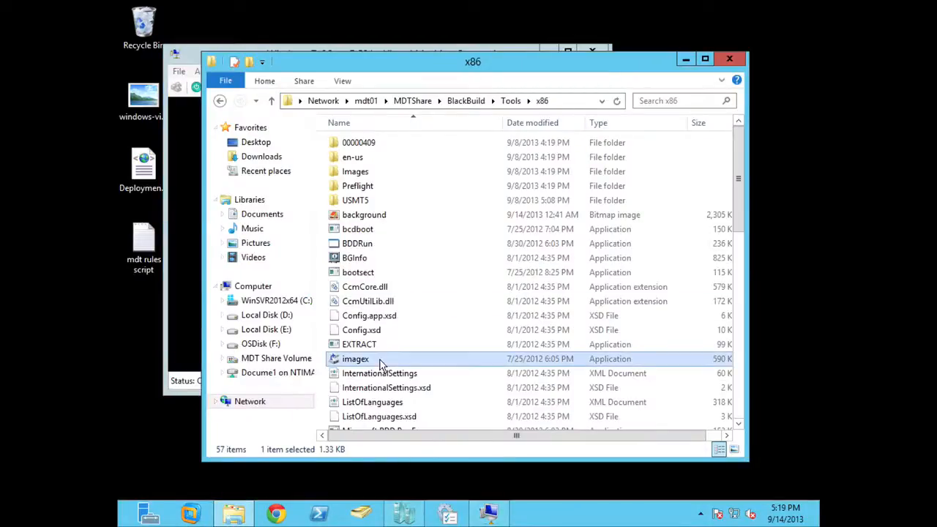
pyautogui.keyDown('ctrl'); pyautogui.click(379, 360); pyautogui.keyUp('ctrl')
pyautogui.scroll(2, 384, 362)
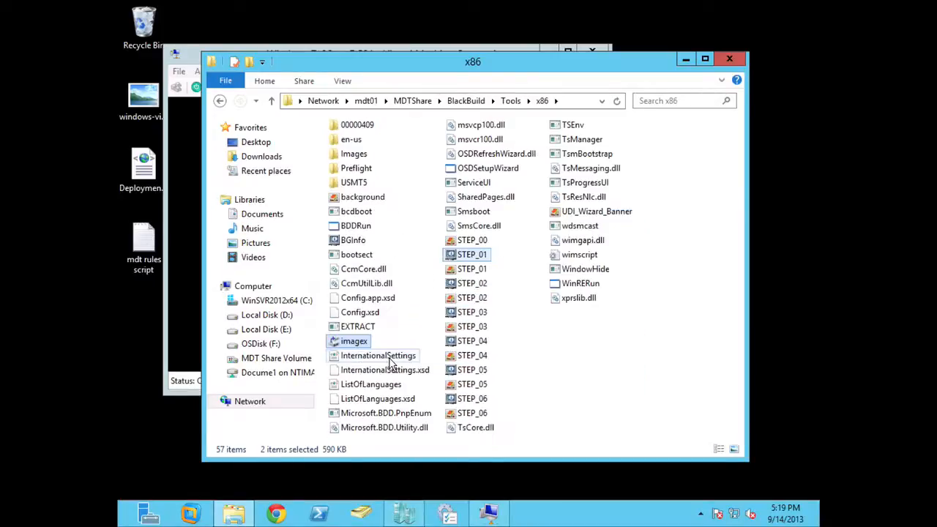
pyautogui.scroll(-1, 389, 281)
pyautogui.scroll(2, 412, 285)
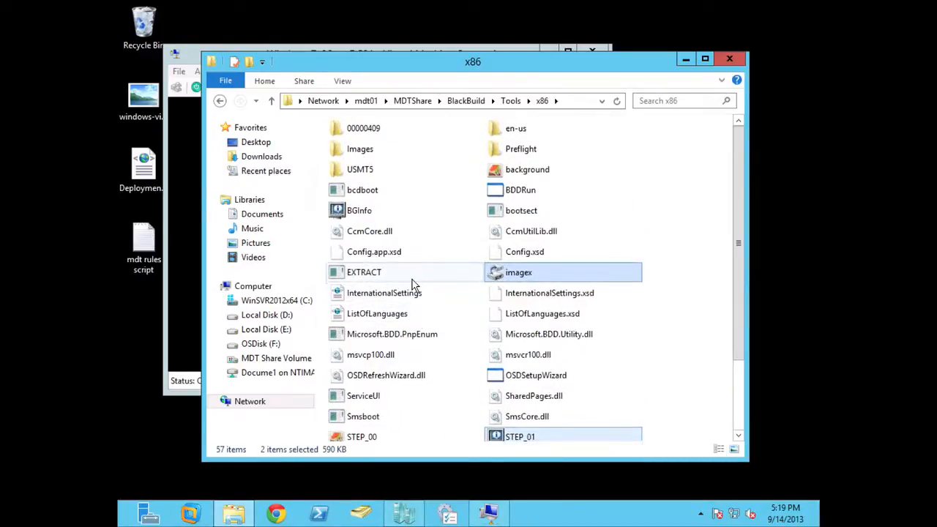
pyautogui.scroll(1, 413, 285)
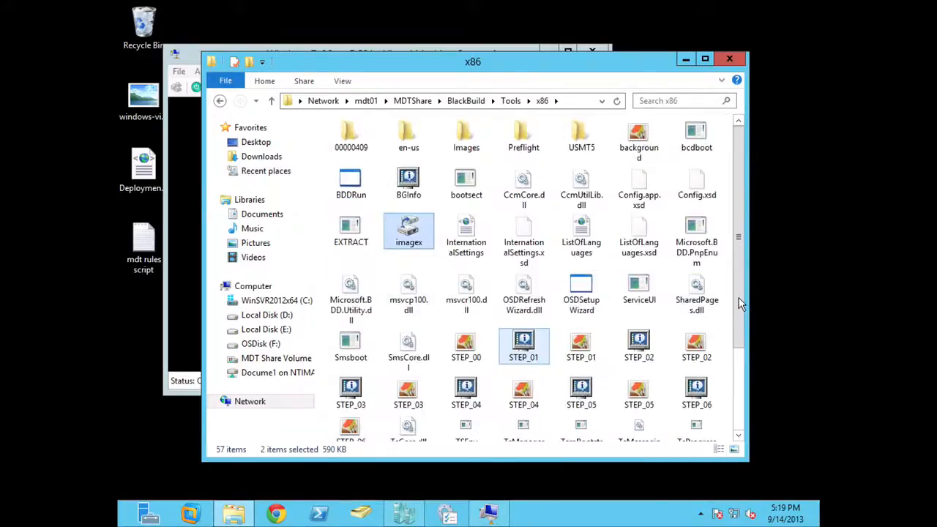
pyautogui.scroll(-1, 740, 331)
# Add the STEP_00 and STEP_01 bitmap images to the file selection and return the folder to the details view.
pyautogui.keyDown('ctrl'); pyautogui.click(449, 310); pyautogui.keyUp('ctrl')
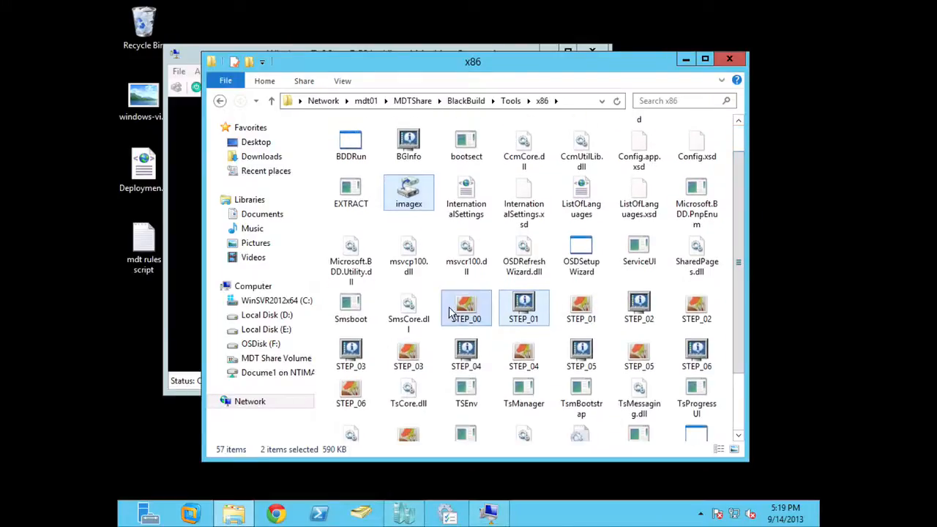
pyautogui.keyDown('ctrl'); pyautogui.click(586, 315); pyautogui.keyUp('ctrl')
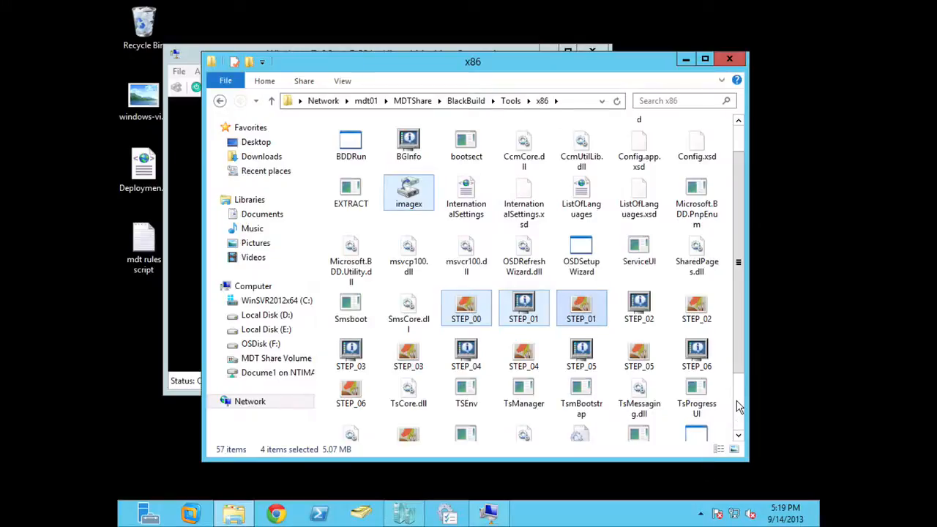
pyautogui.scroll(-2, 617, 369)
pyautogui.hotkey('ctrl', 'shift', '5')
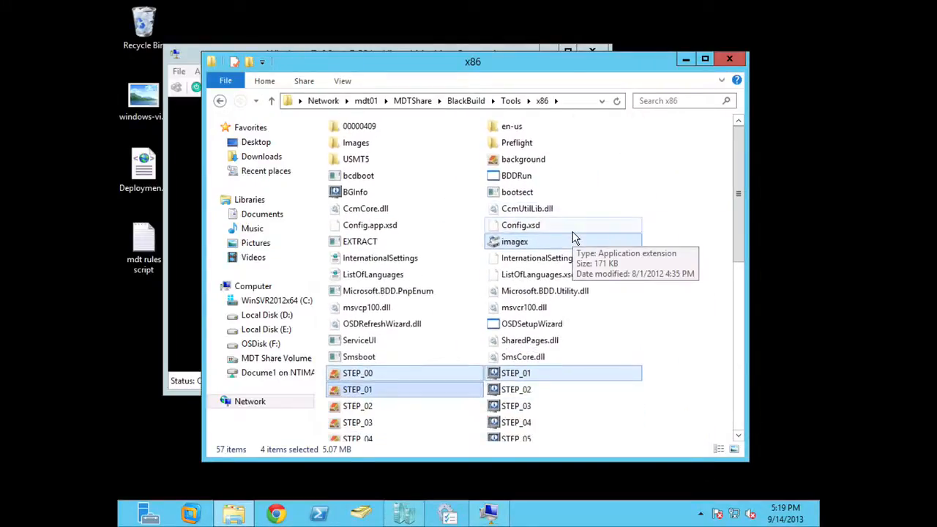
pyautogui.hotkey('ctrl', 'shift', '6')
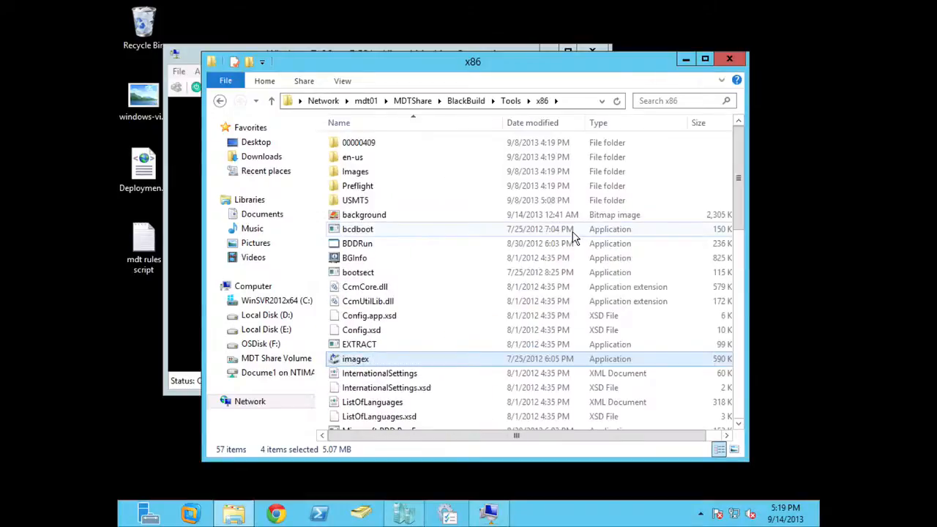
# Switch the x86 tools folder to the small icons layout.
pyautogui.hotkey('ctrl', 'shift', '8')
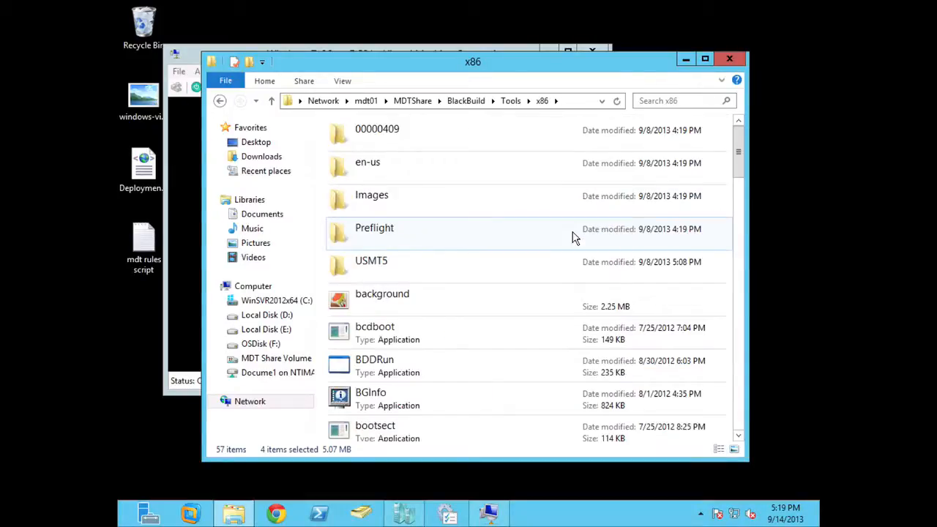
pyautogui.hotkey('ctrl', 'shift', '6')
pyautogui.hotkey('ctrl', 'shift', '4')
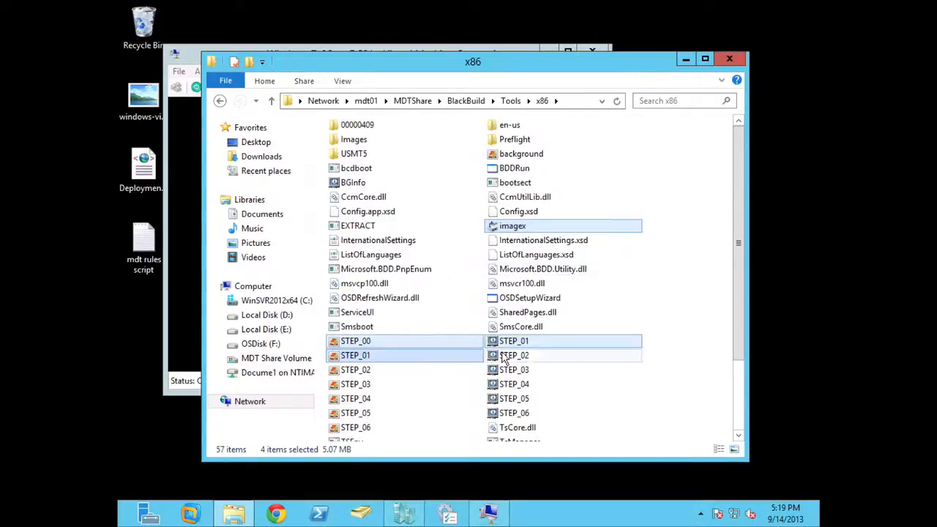
pyautogui.keyDown('ctrl'); pyautogui.click(448, 370); pyautogui.keyUp('ctrl')
pyautogui.keyDown('ctrl'); pyautogui.click(533, 356); pyautogui.keyUp('ctrl')
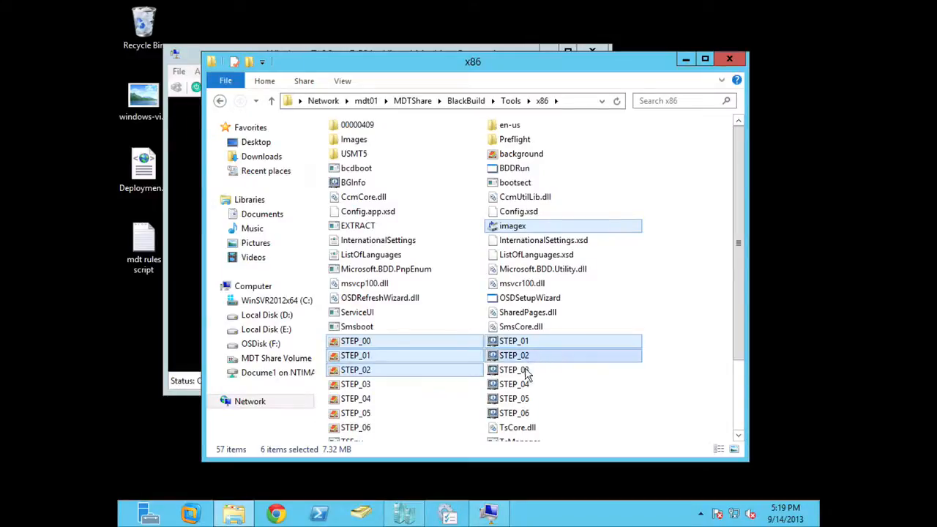
pyautogui.keyDown('ctrl'); pyautogui.click(610, 287); pyautogui.keyUp('ctrl')
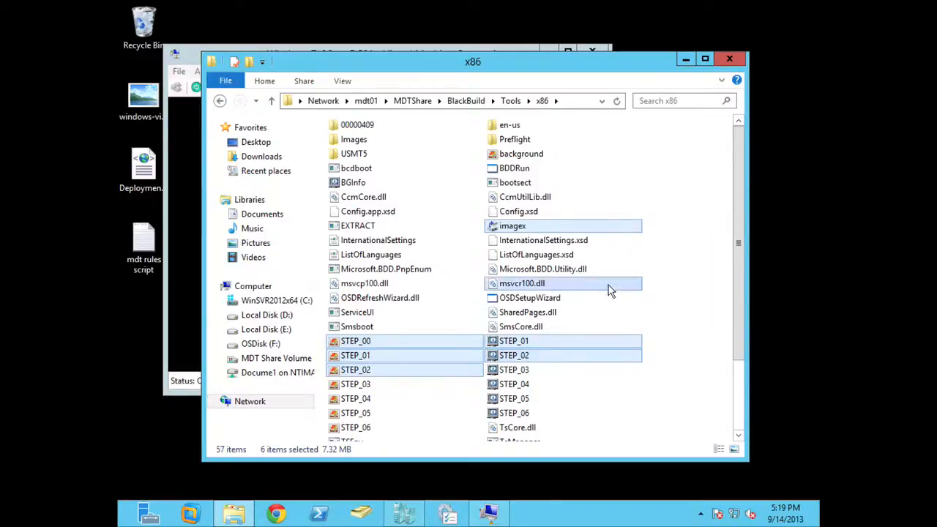
pyautogui.keyDown('ctrl'); pyautogui.click(534, 374); pyautogui.keyUp('ctrl')
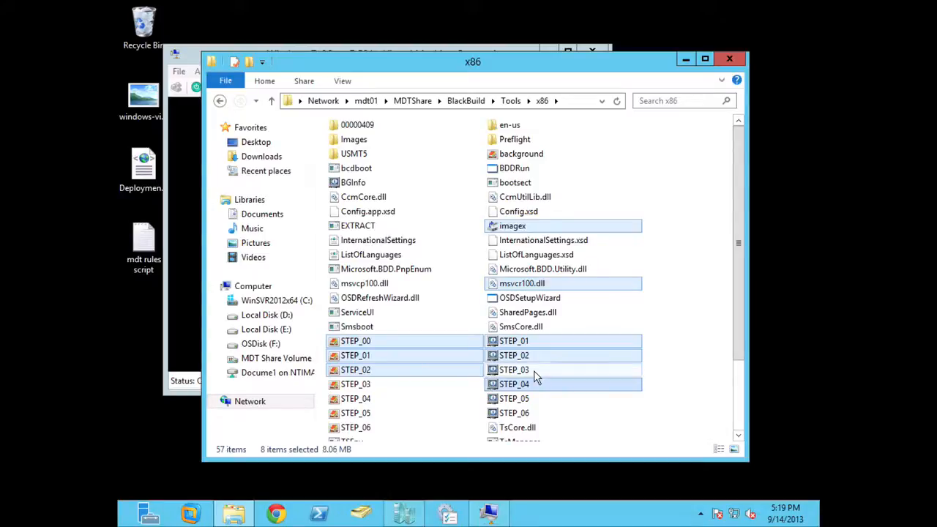
pyautogui.keyDown('ctrl'); pyautogui.click(524, 402); pyautogui.keyUp('ctrl')
pyautogui.keyDown('ctrl'); pyautogui.click(525, 401); pyautogui.keyUp('ctrl')
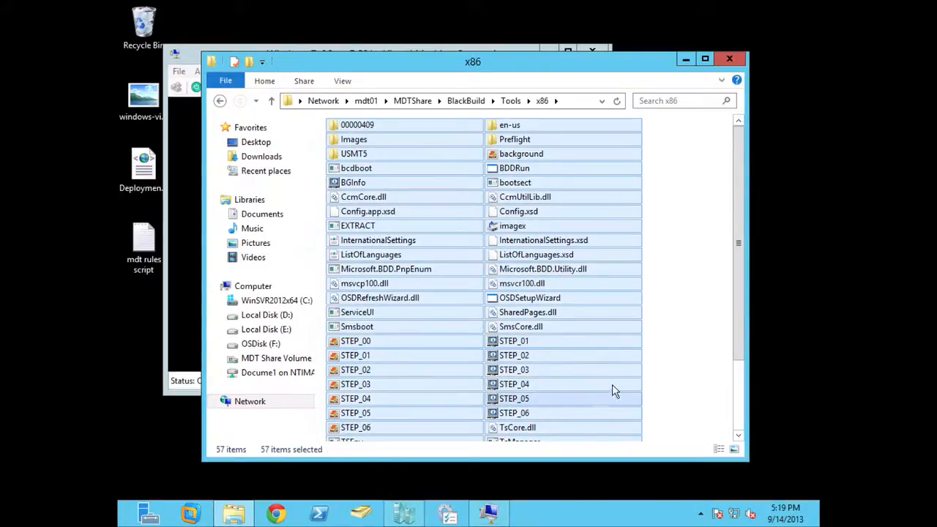
pyautogui.click(654, 384)
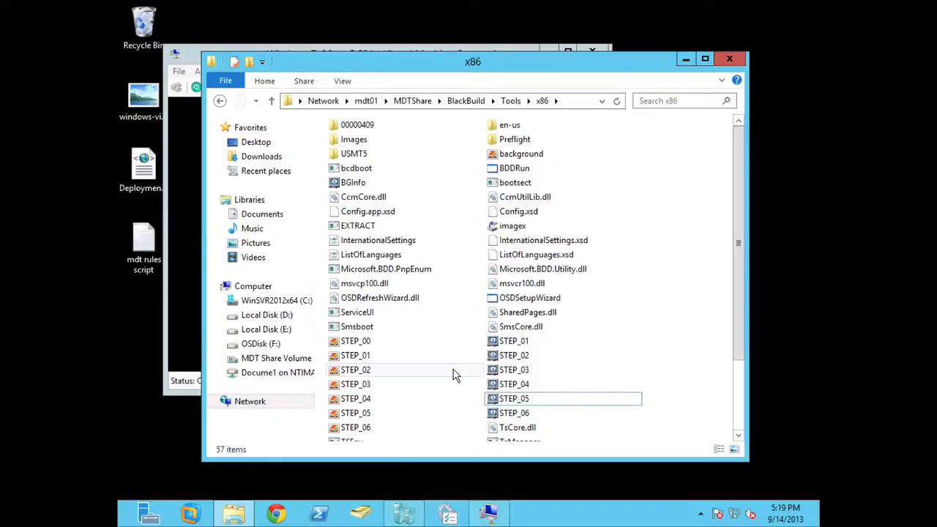
# Single out the STEP_01 bitmap and the matching STEP_01 BGInfo configuration file in the x86 folder.
pyautogui.click(387, 355)
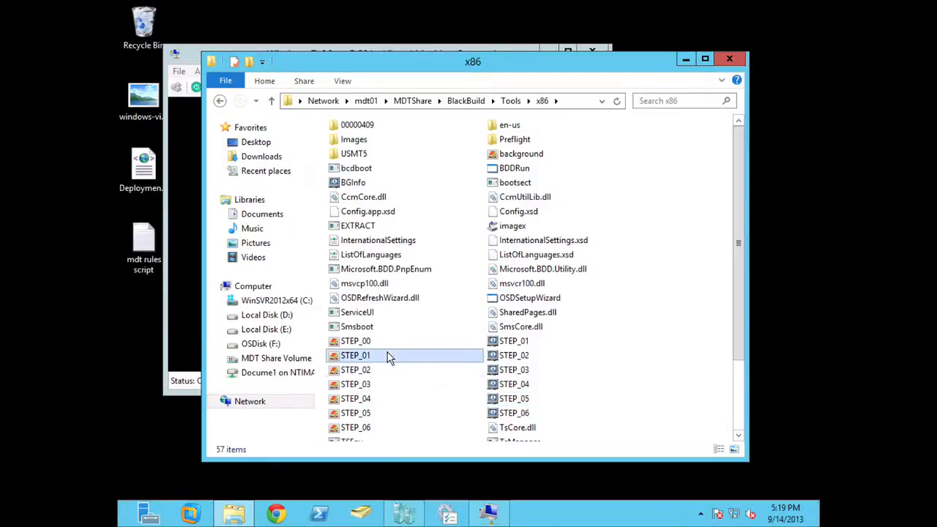
pyautogui.click(507, 344)
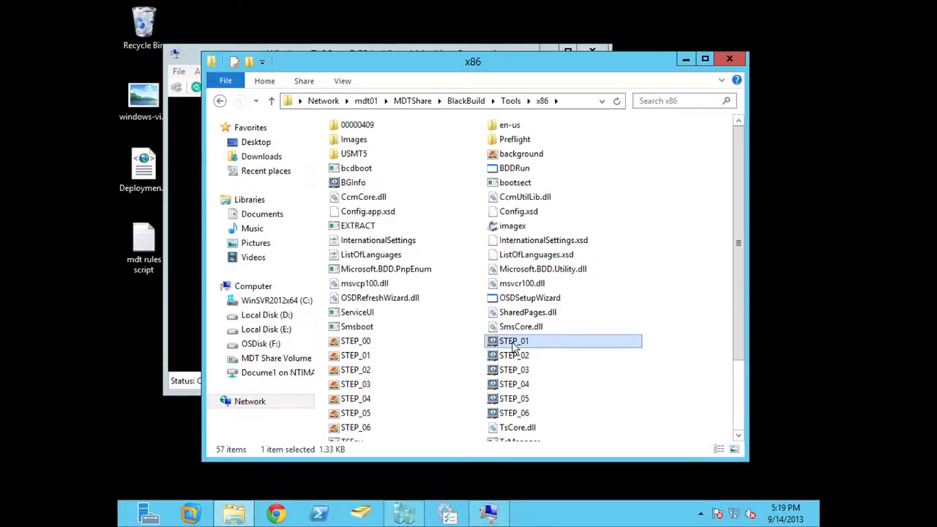
pyautogui.scroll(-3, 514, 348)
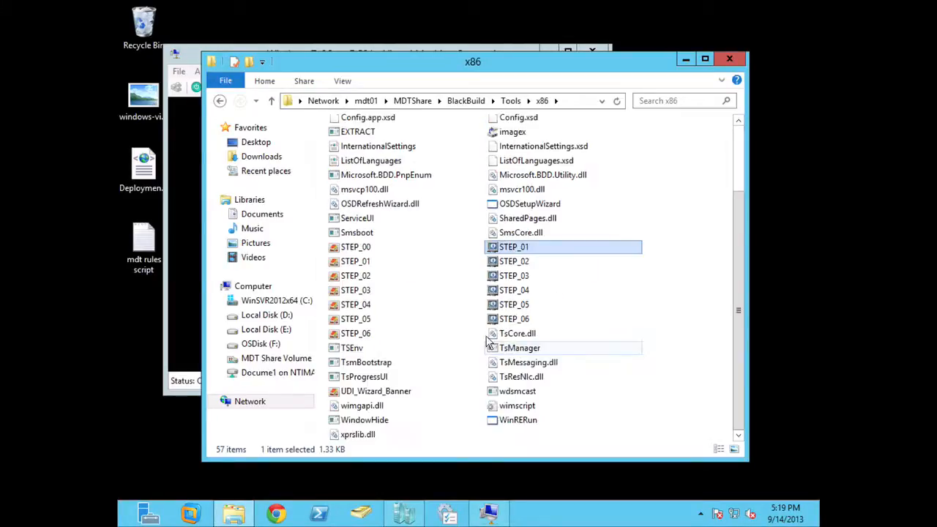
# Open the STEP_01 bitmap from the x86 folder in Paint, keeping its file name.
pyautogui.click(359, 263)
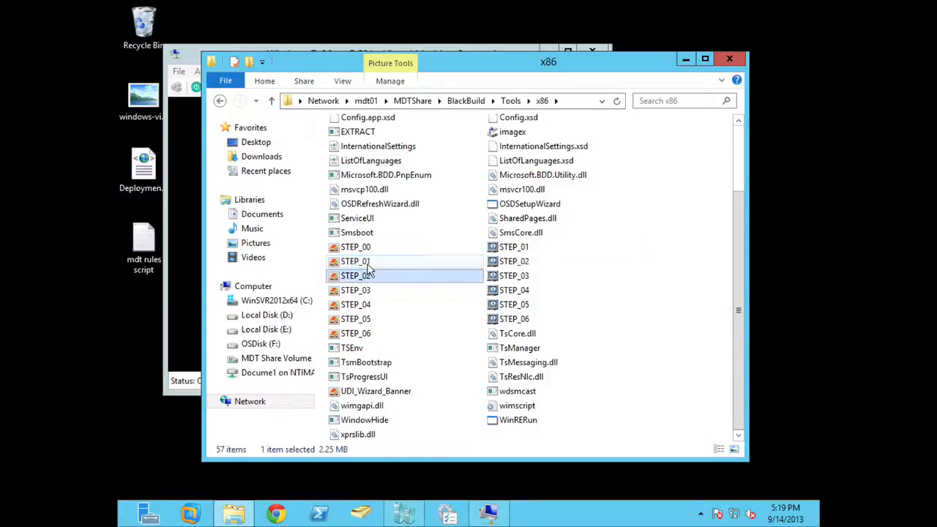
pyautogui.keyDown('ctrl'); pyautogui.click(368, 269); pyautogui.keyUp('ctrl')
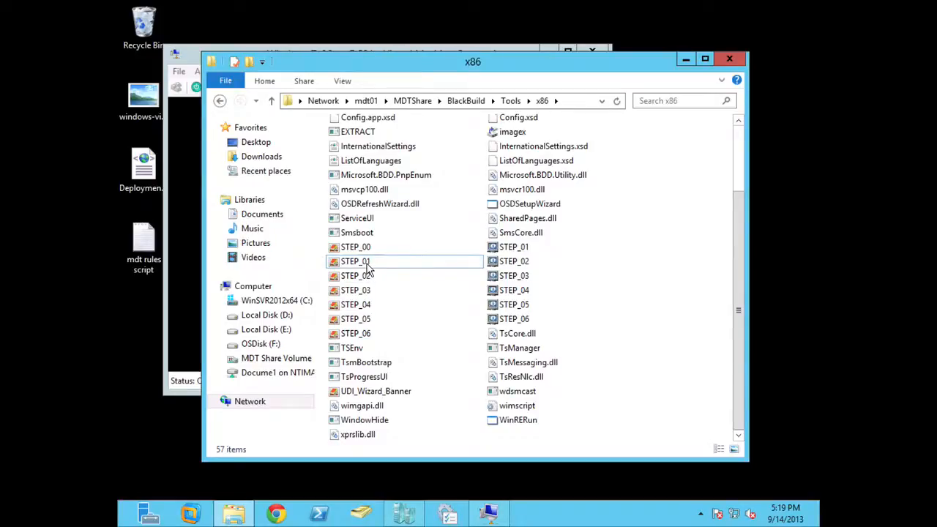
pyautogui.click(369, 269)
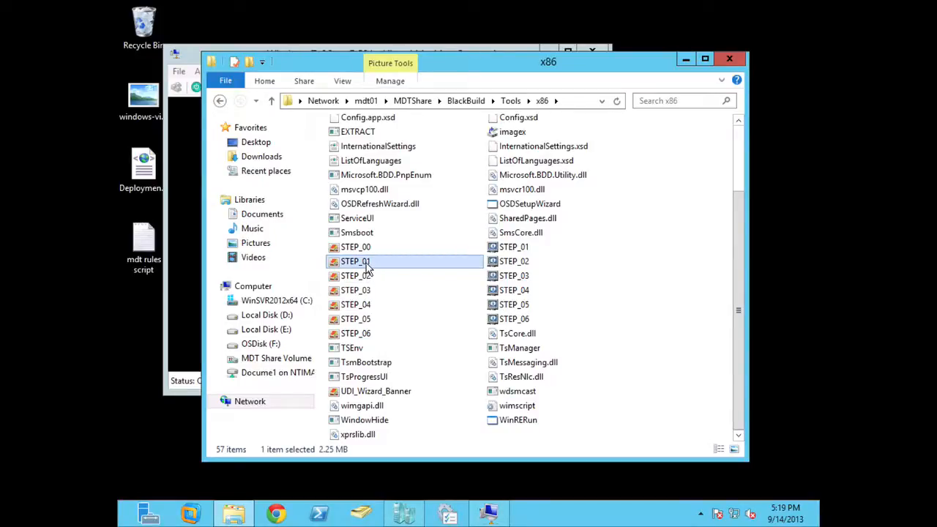
pyautogui.keyDown('ctrl'); pyautogui.click(368, 269); pyautogui.keyUp('ctrl')
pyautogui.click(368, 269)
pyautogui.click(369, 269)
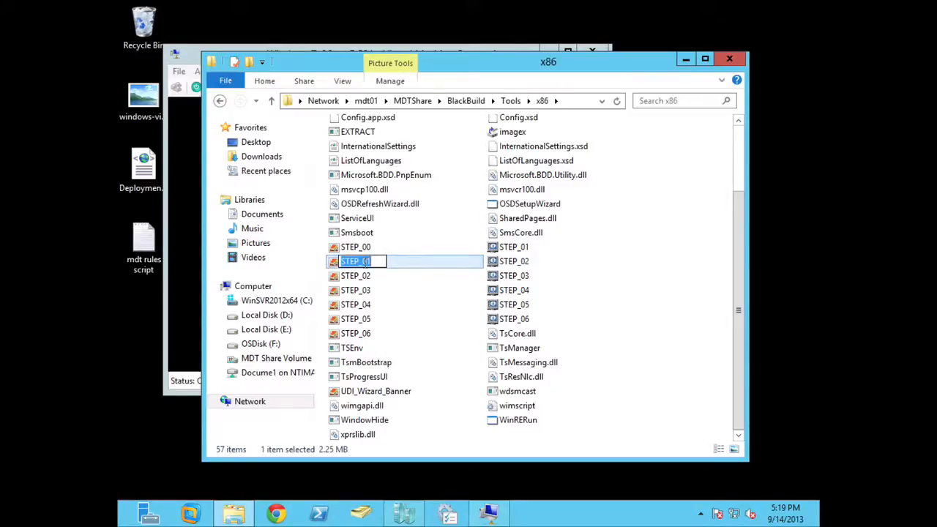
pyautogui.press('Return')
pyautogui.doubleClick(363, 263)
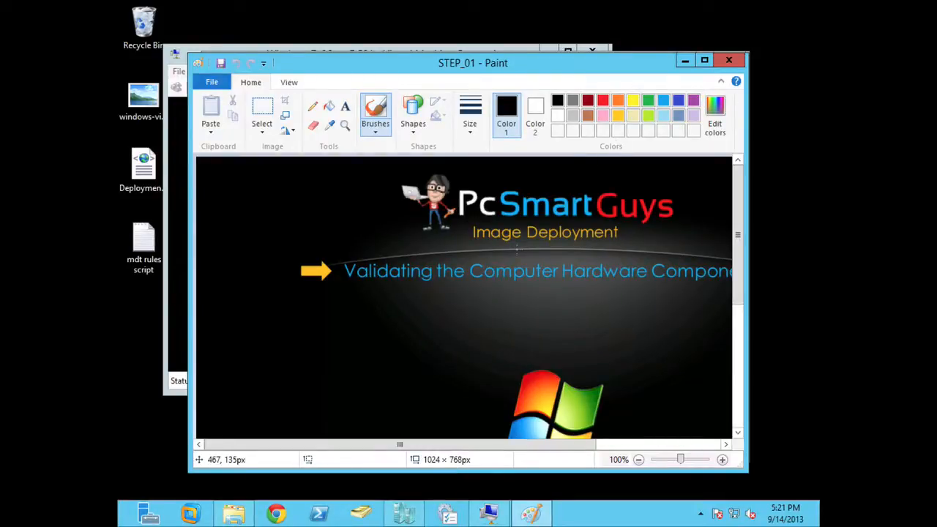
pyautogui.moveTo(494, 519)
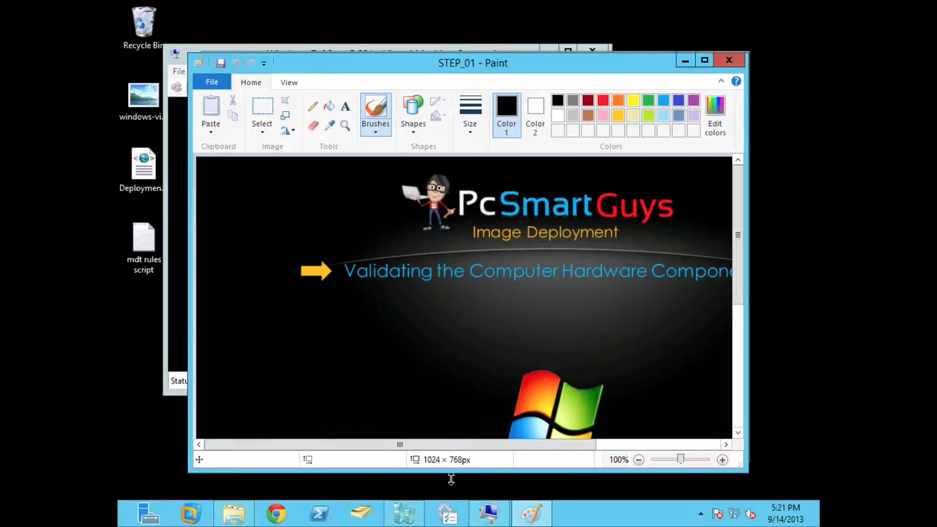
pyautogui.click(285, 514)
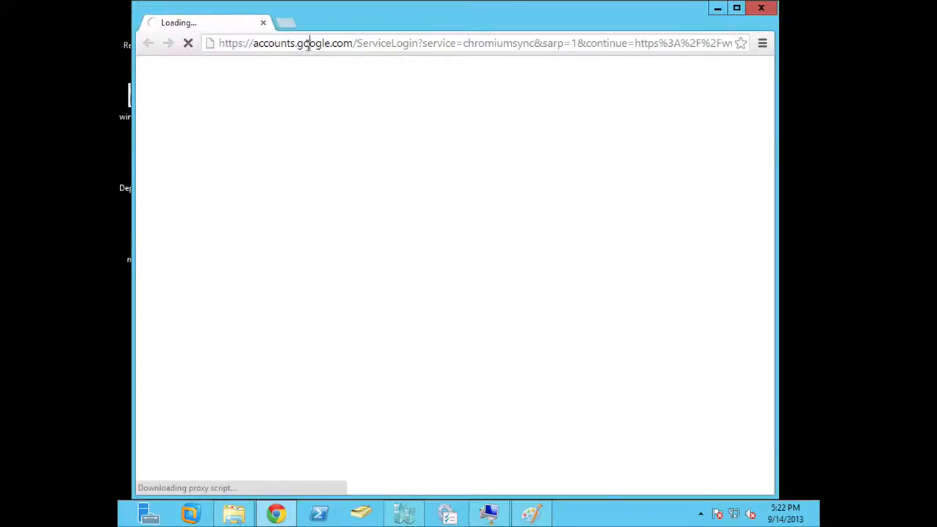
pyautogui.click(308, 43)
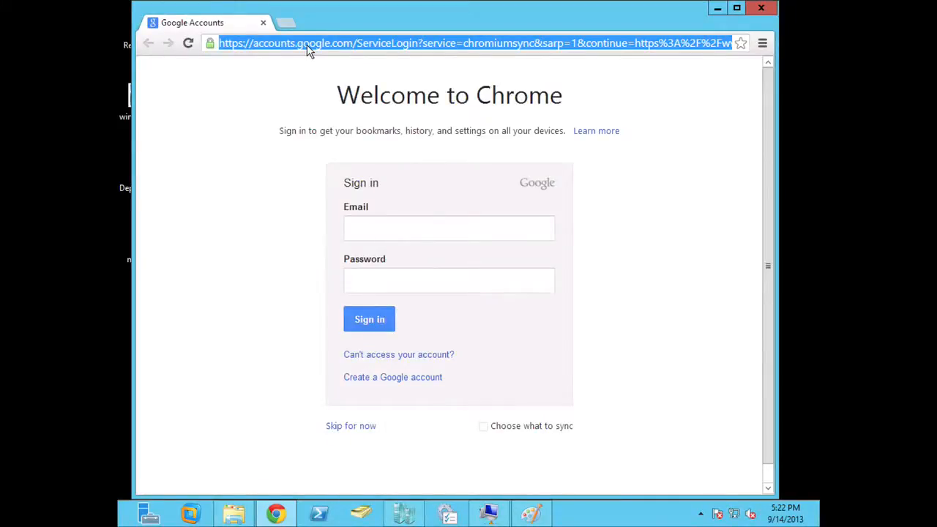
pyautogui.press('BackSpace')
pyautogui.write('pic')
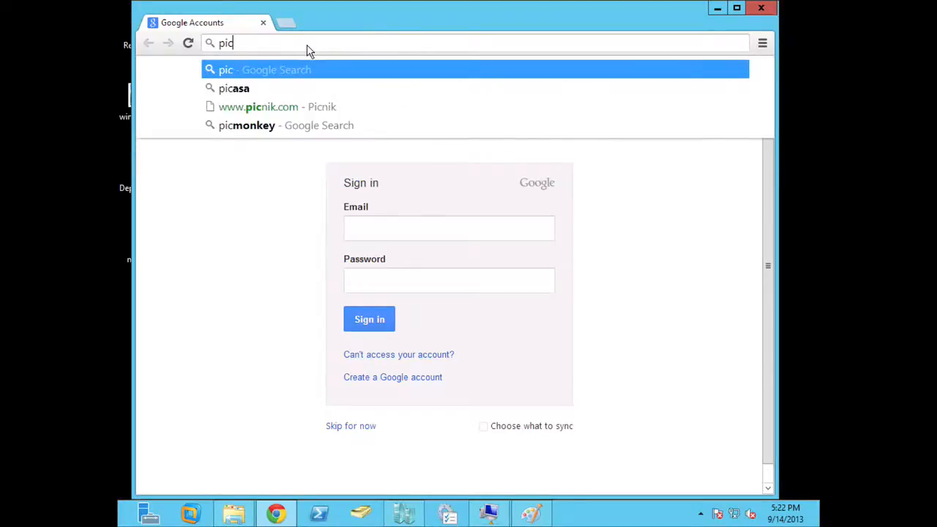
pyautogui.write('re')
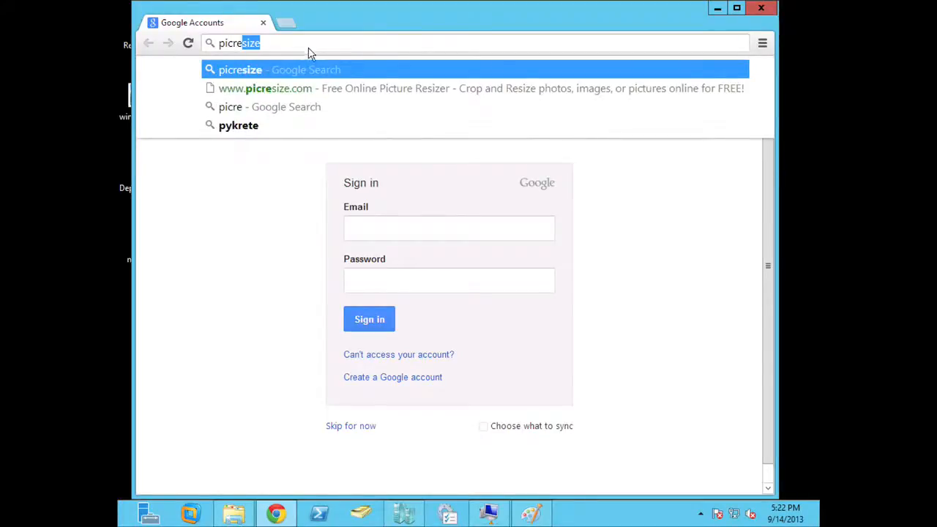
pyautogui.click(302, 88)
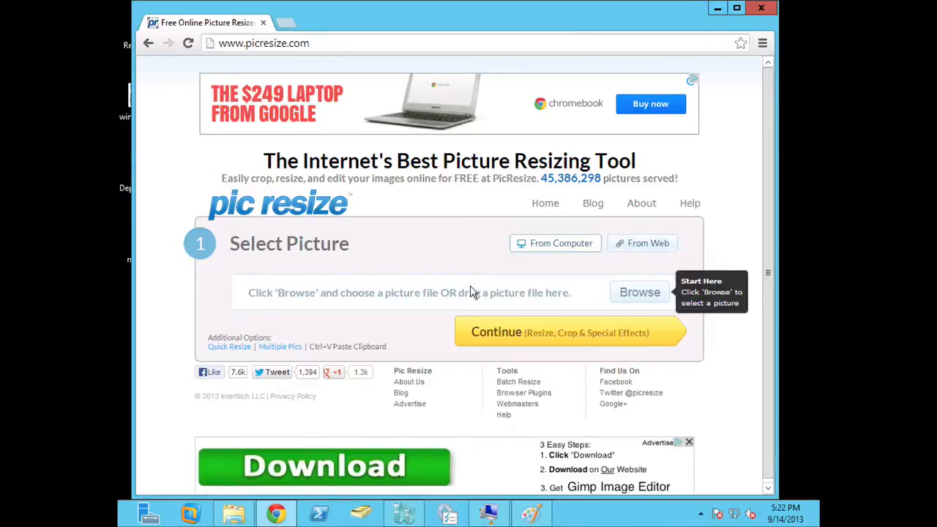
# Select the windows-vista-wallpaper-14 image from the Desktop as the picture and continue to the resizing options.
pyautogui.click(624, 293)
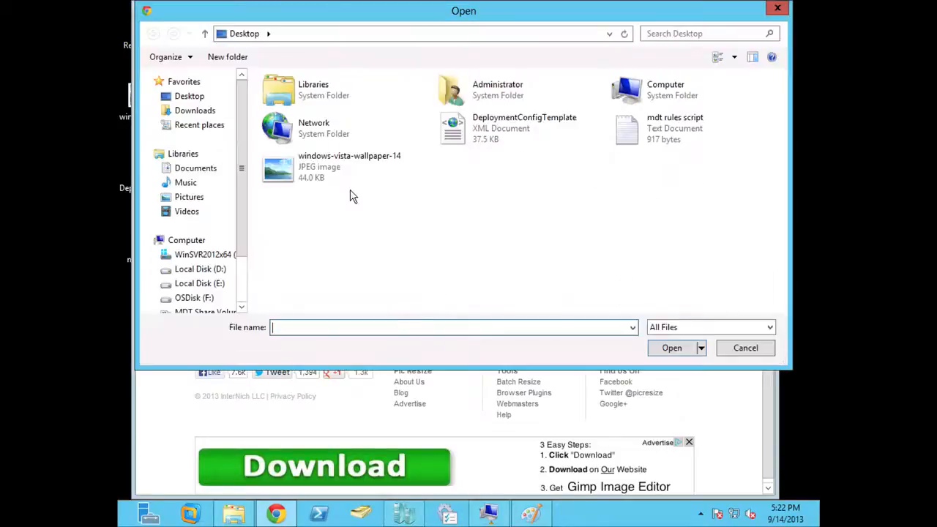
pyautogui.click(333, 181)
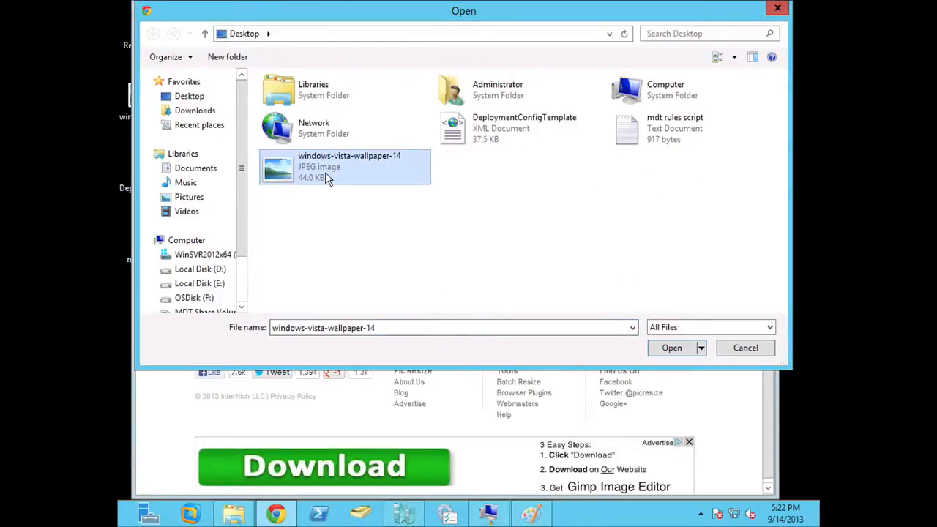
pyautogui.doubleClick(325, 176)
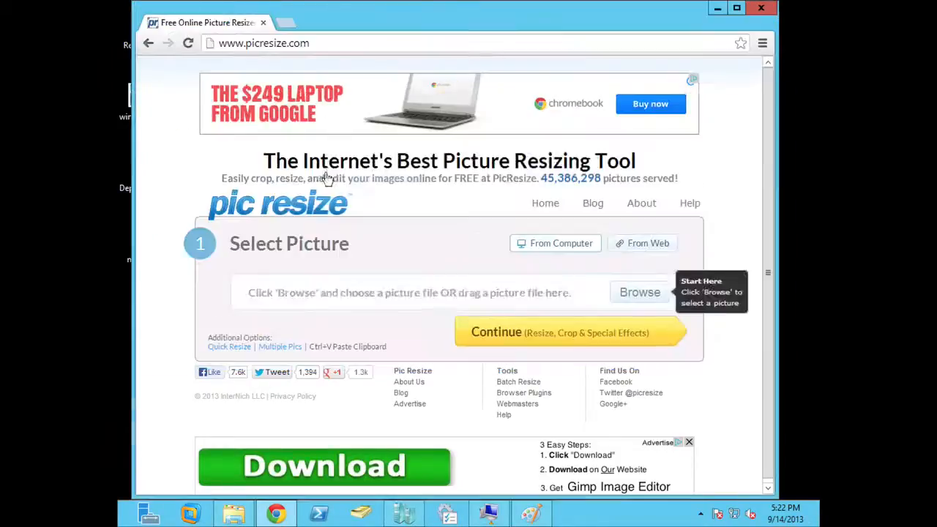
pyautogui.click(554, 330)
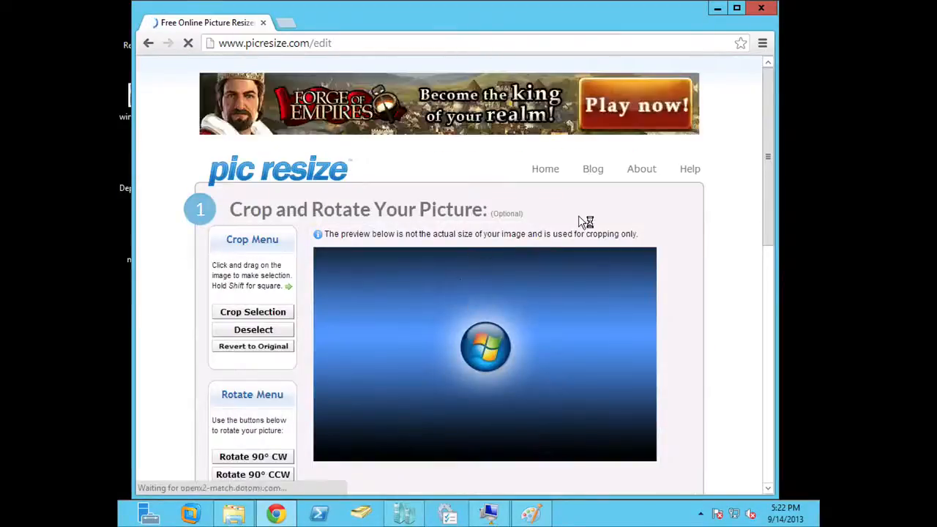
# Set the wallpaper picture's resize option to Fit to screen: 1024 resolution.
pyautogui.moveTo(770, 182); pyautogui.dragTo(773, 239)
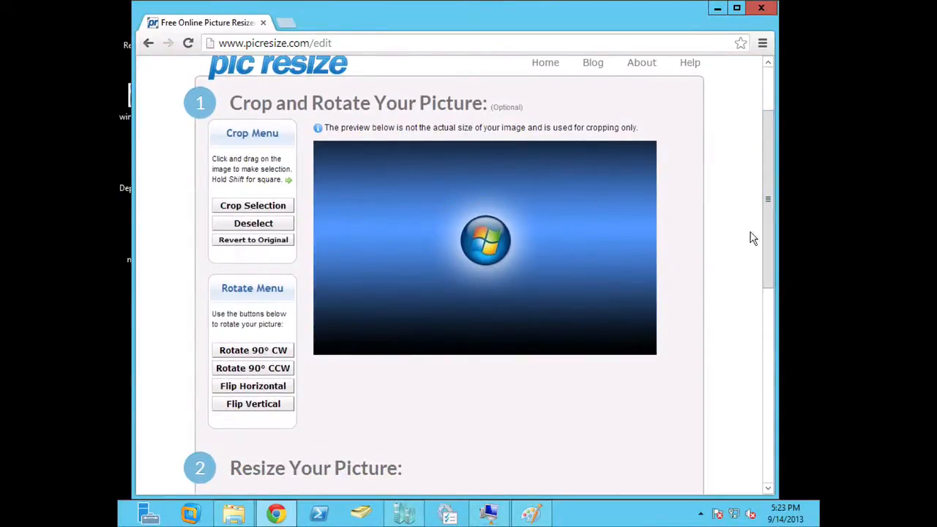
pyautogui.moveTo(768, 230); pyautogui.dragTo(769, 263)
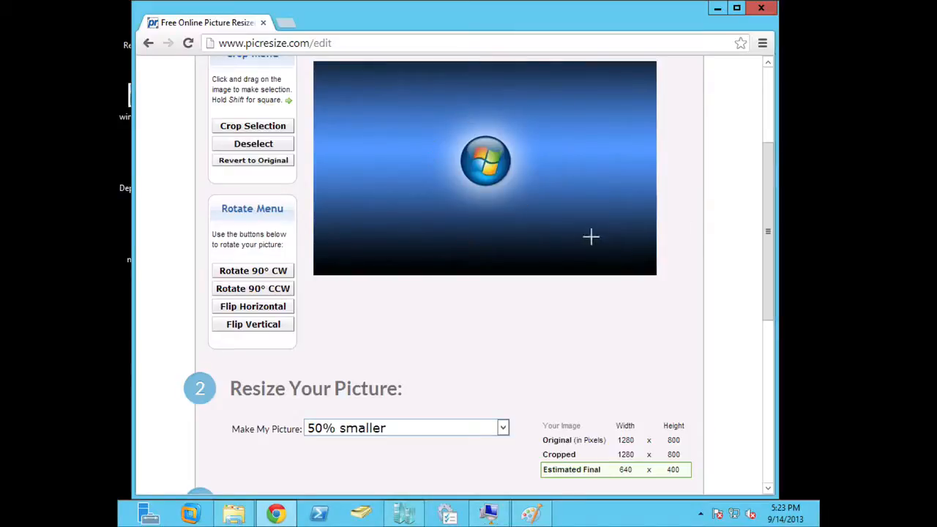
pyautogui.moveTo(764, 212); pyautogui.dragTo(764, 241)
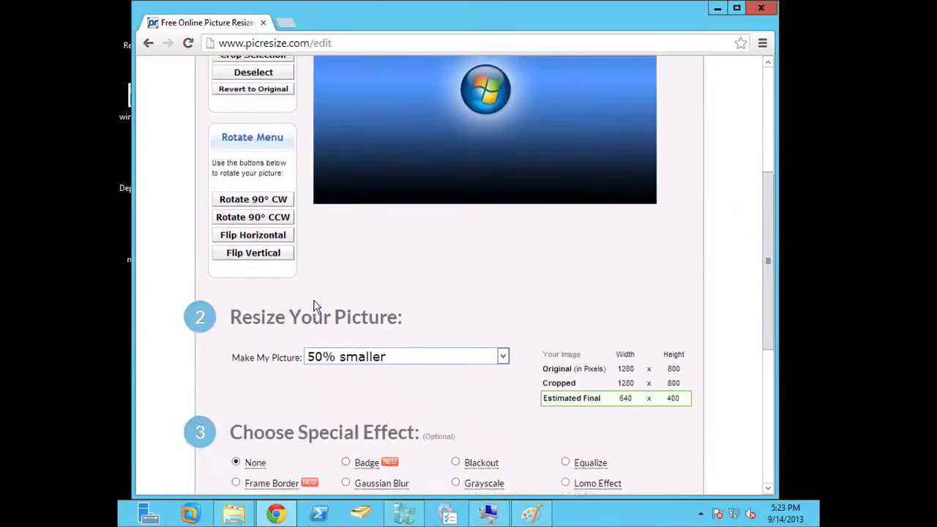
pyautogui.scroll(4, 325, 344)
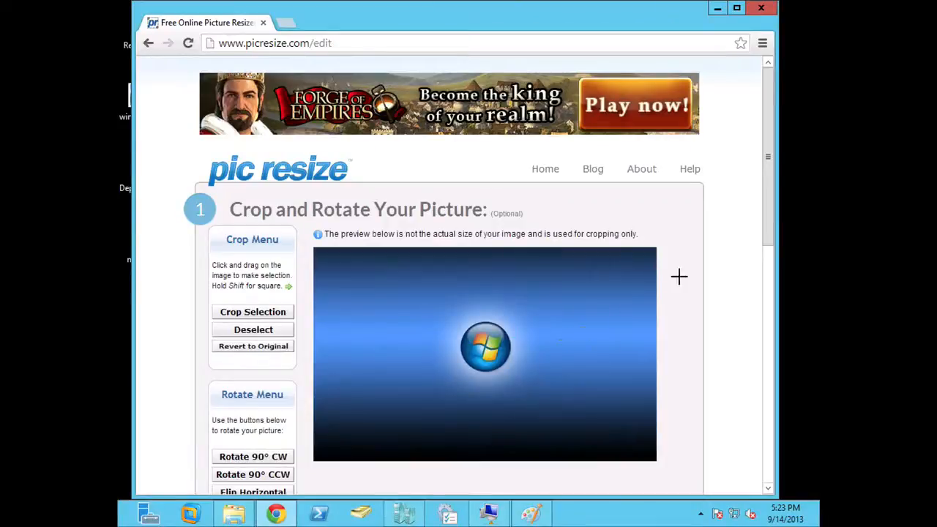
pyautogui.moveTo(763, 225); pyautogui.dragTo(770, 329)
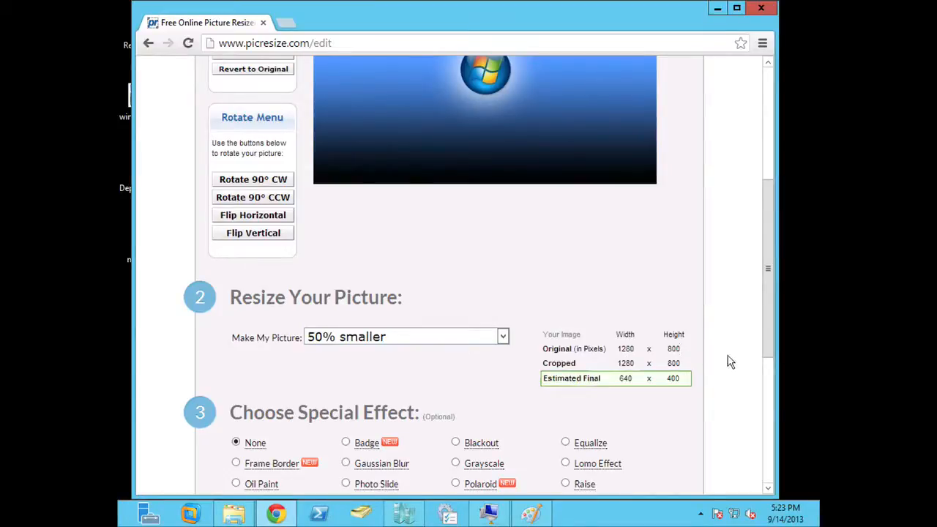
pyautogui.moveTo(767, 345); pyautogui.dragTo(767, 366)
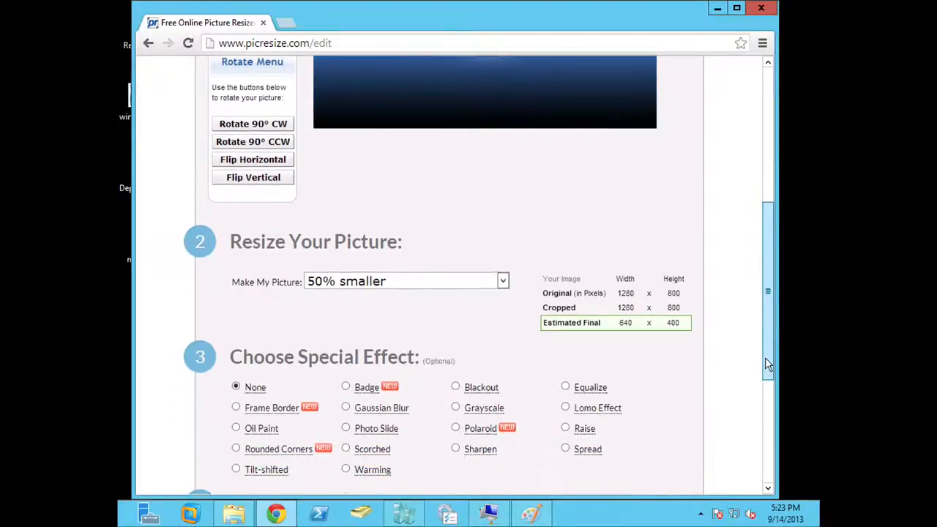
pyautogui.click(504, 285)
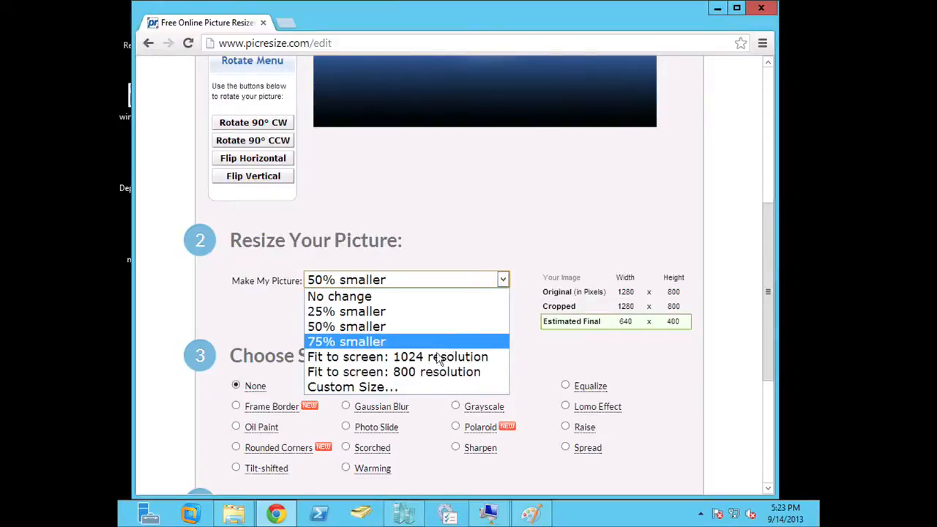
pyautogui.click(390, 359)
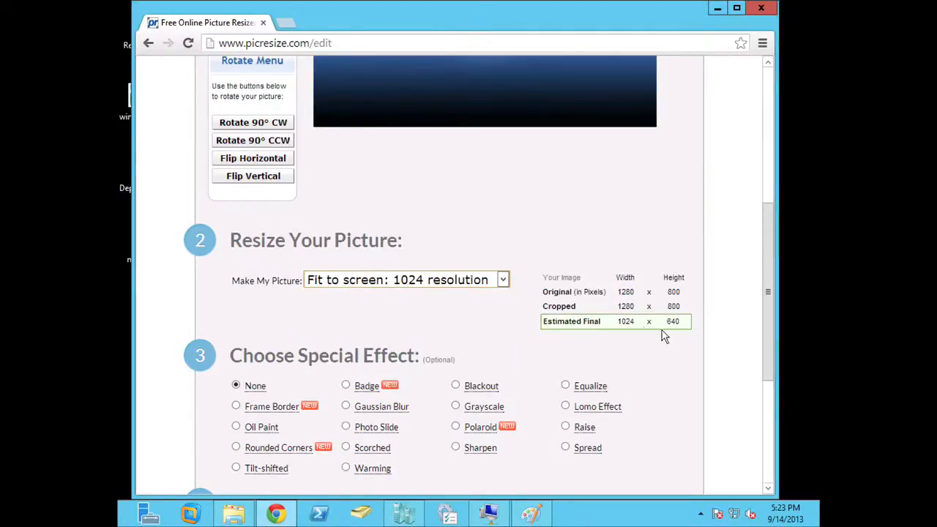
# Try the Fit to screen: 800 resolution option, and replace it with a custom size of 1024 by 768 pixels.
pyautogui.click(485, 279)
pyautogui.press('Escape')
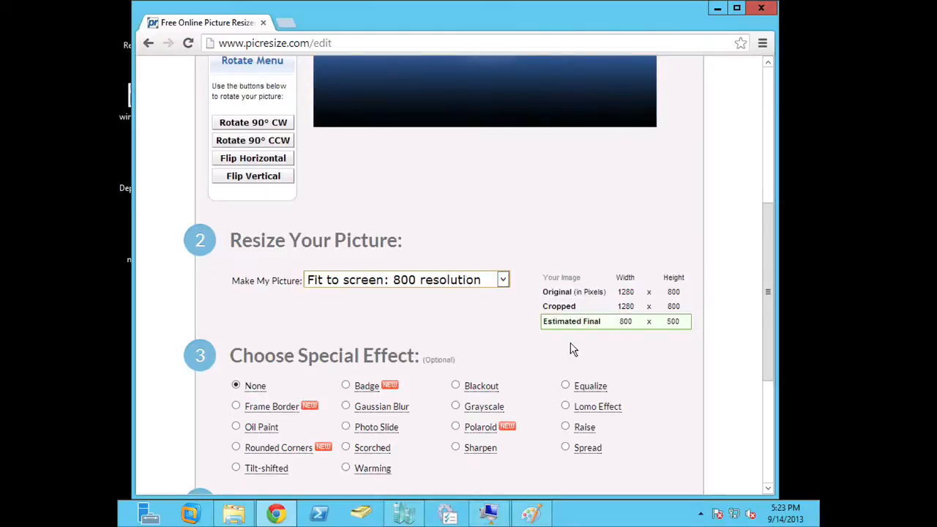
pyautogui.click(504, 279)
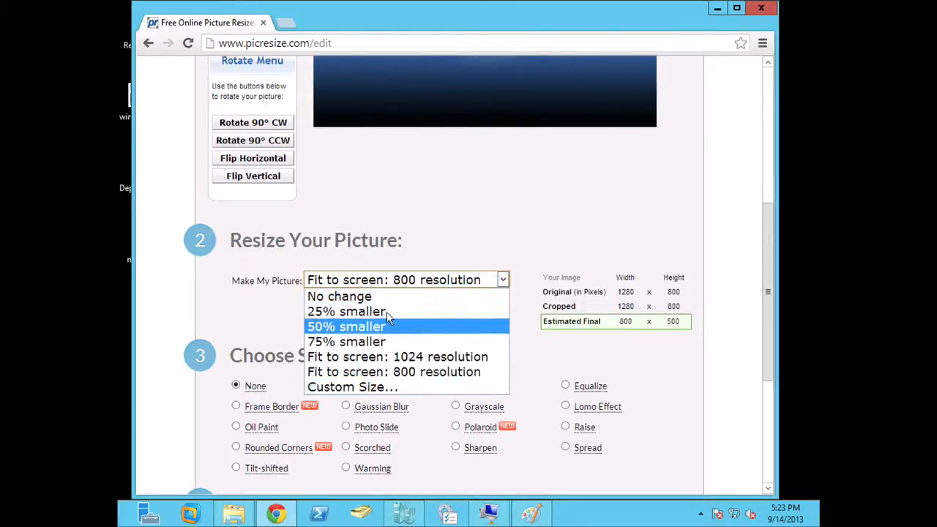
pyautogui.click(358, 387)
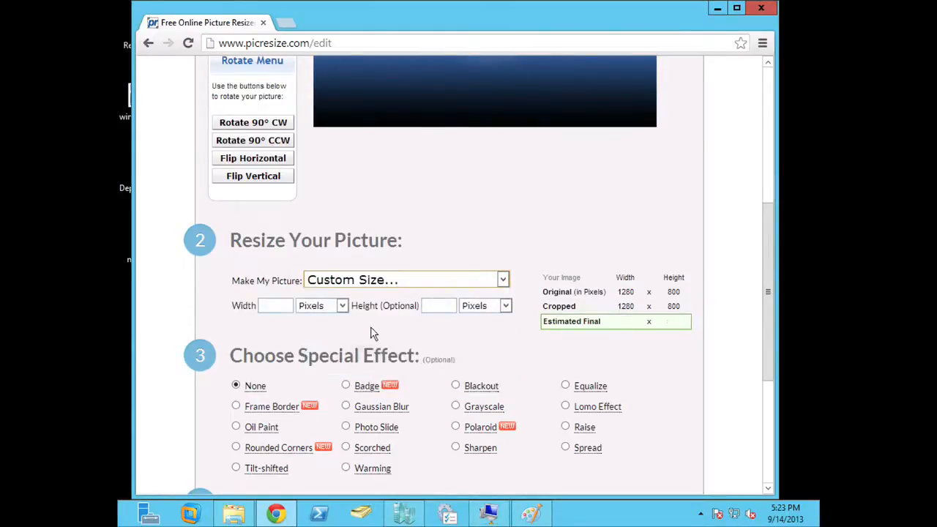
pyautogui.click(288, 305)
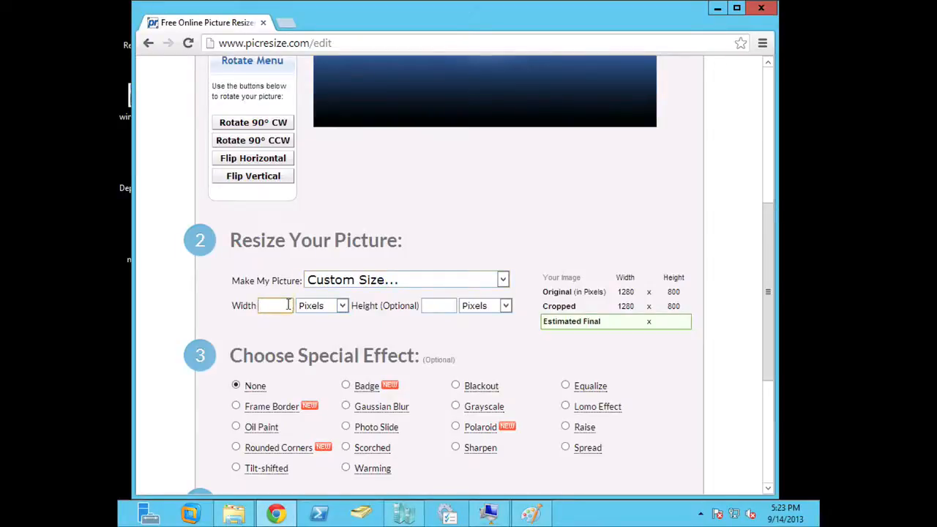
pyautogui.write('1024')
pyautogui.click(433, 306)
pyautogui.write('768')
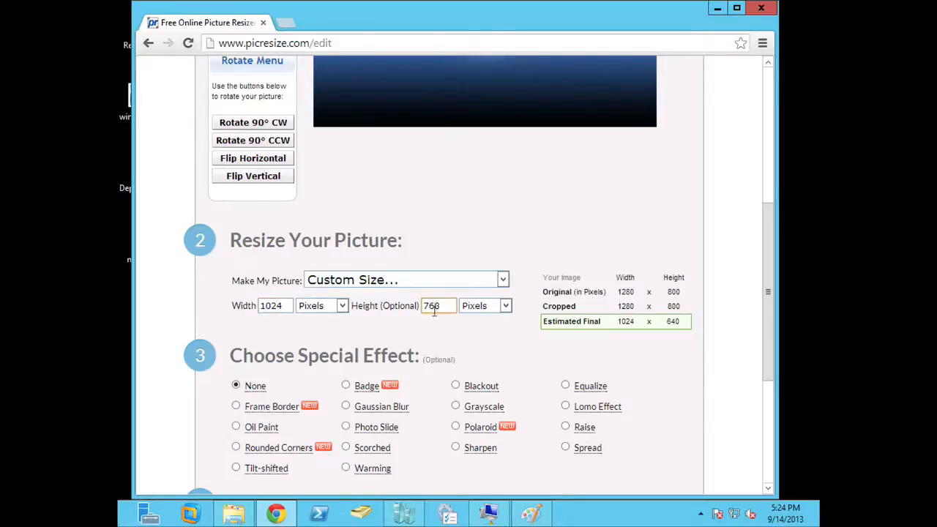
pyautogui.click(491, 352)
# Switch the resize option to Fit to screen: 1024 resolution for comparison and return it to Custom Size.
pyautogui.click(418, 284)
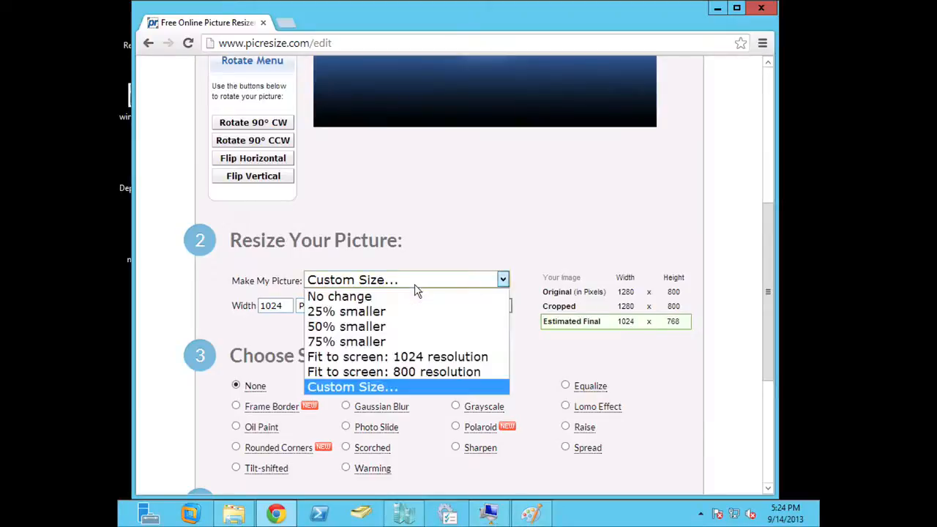
pyautogui.click(421, 360)
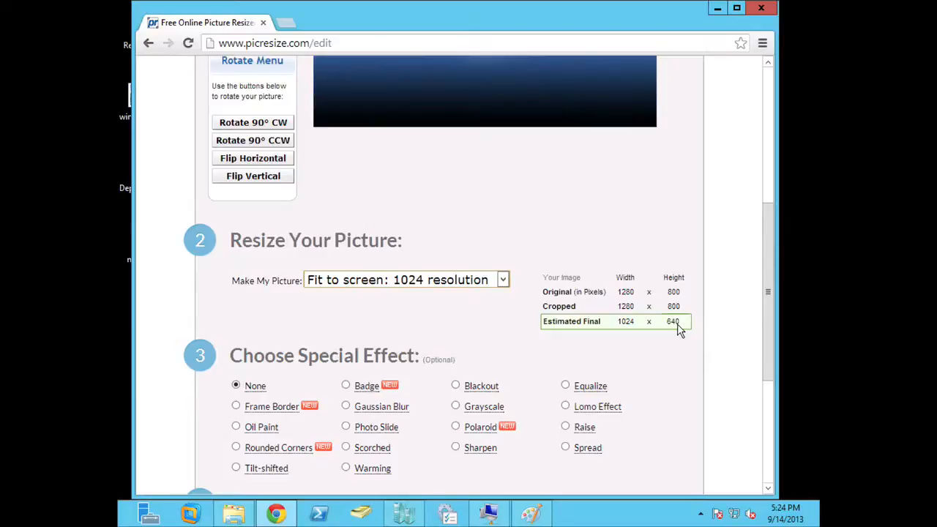
pyautogui.click(503, 280)
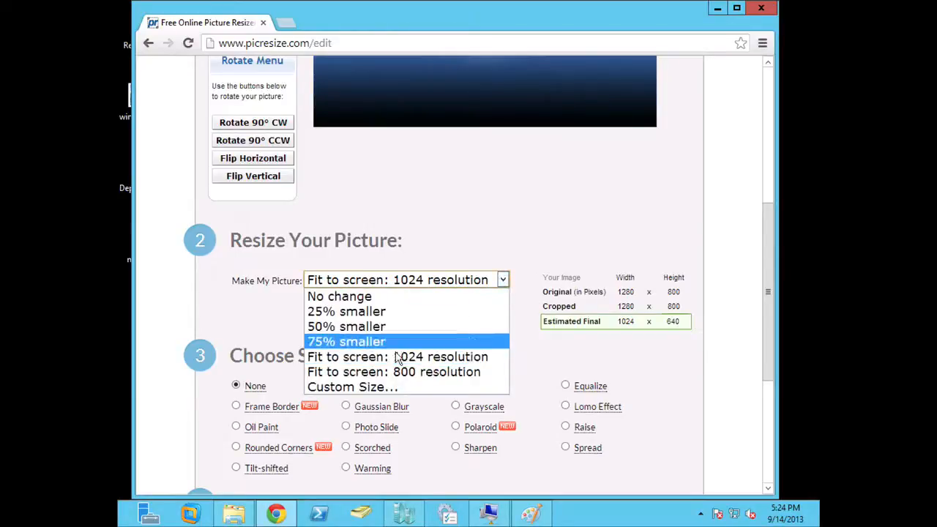
pyautogui.click(366, 386)
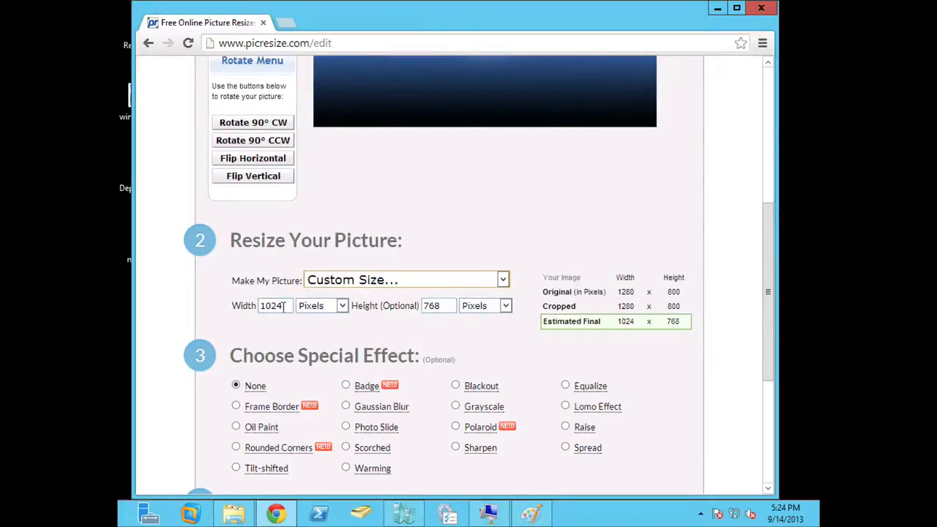
pyautogui.click(356, 286)
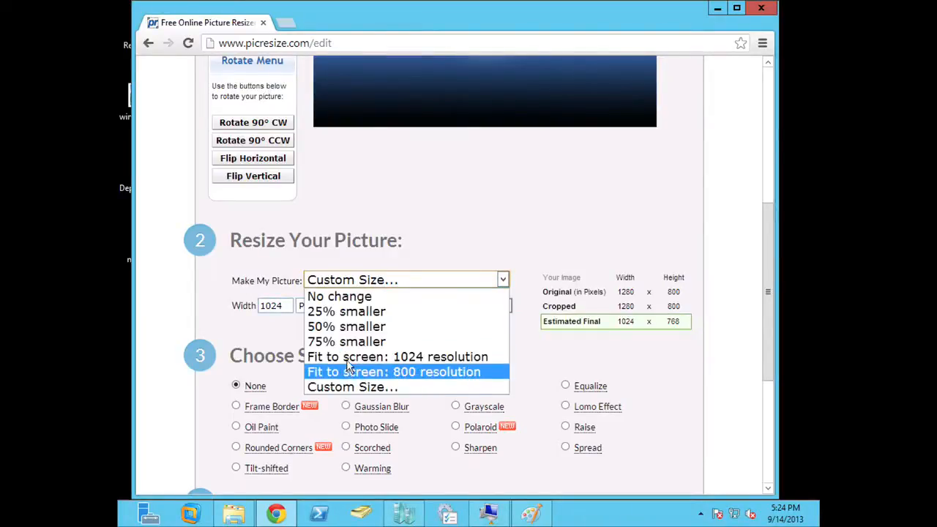
pyautogui.click(540, 360)
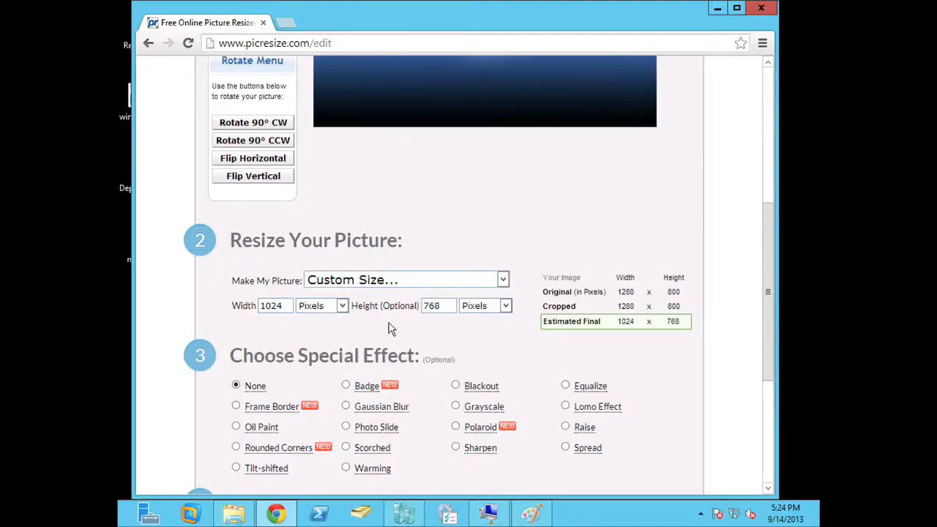
# Resize the wallpaper with the chosen settings and save the resulting image to disk.
pyautogui.scroll(-10, 467, 313)
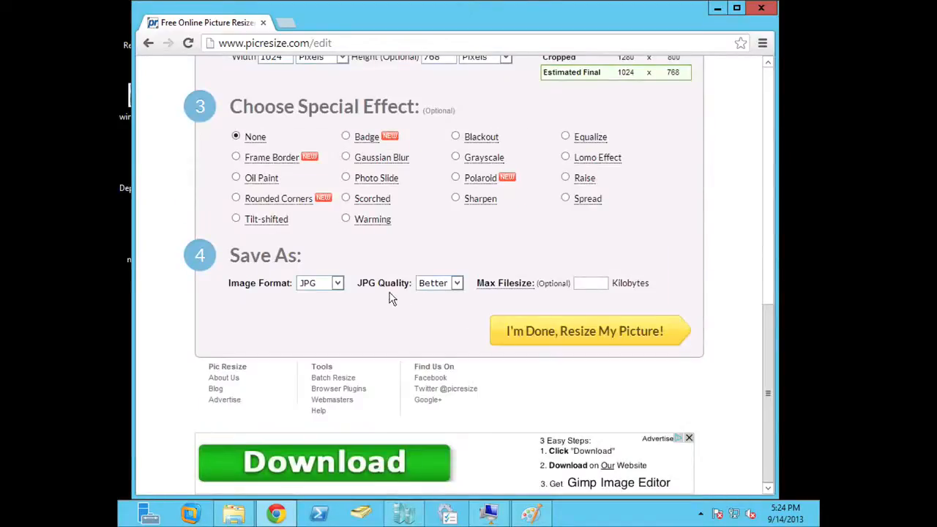
pyautogui.click(552, 333)
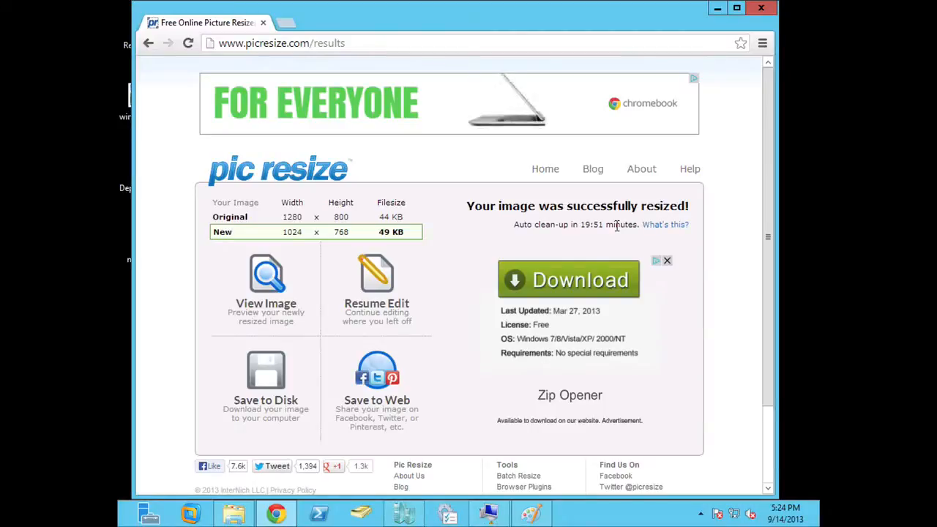
pyautogui.click(271, 402)
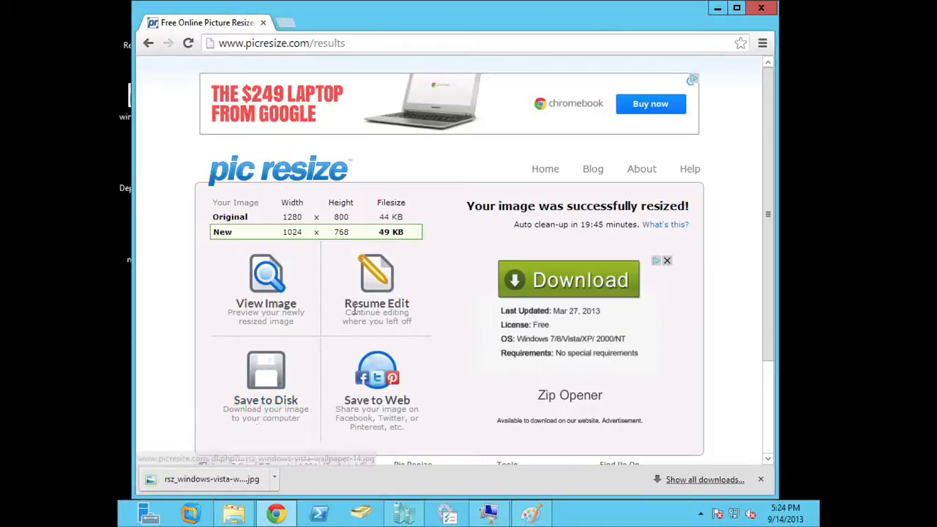
# Open the downloaded rsz_windows-vista-wallpaper-14 image from its folder in Paint, check its pixel dimensions, and close it.
pyautogui.click(274, 478)
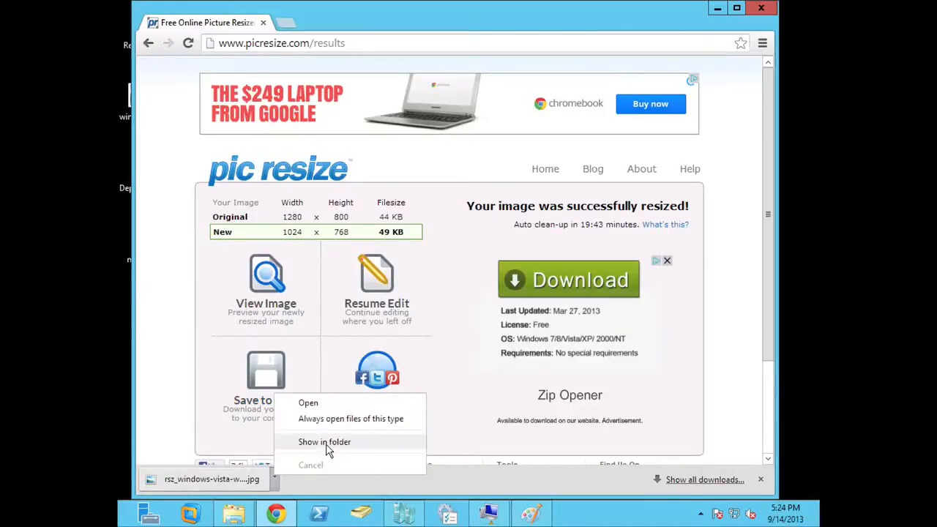
pyautogui.click(326, 448)
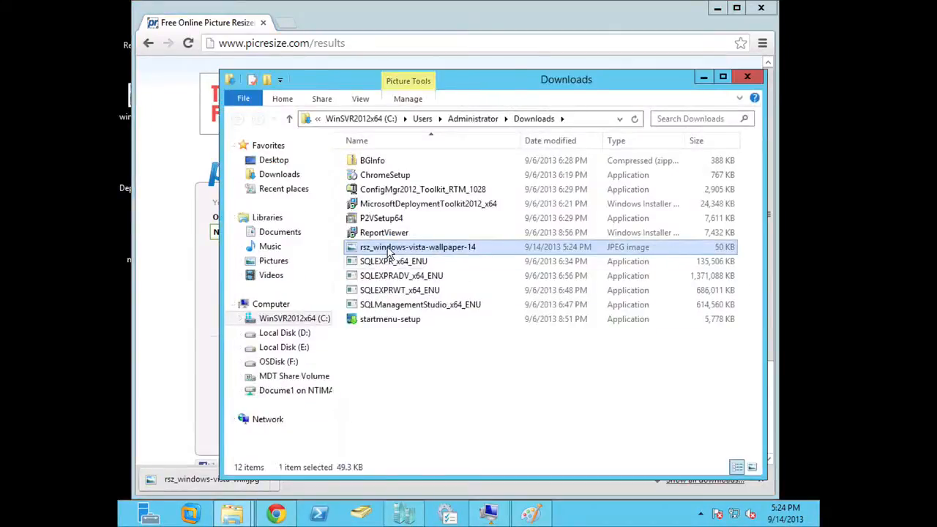
pyautogui.doubleClick(392, 249)
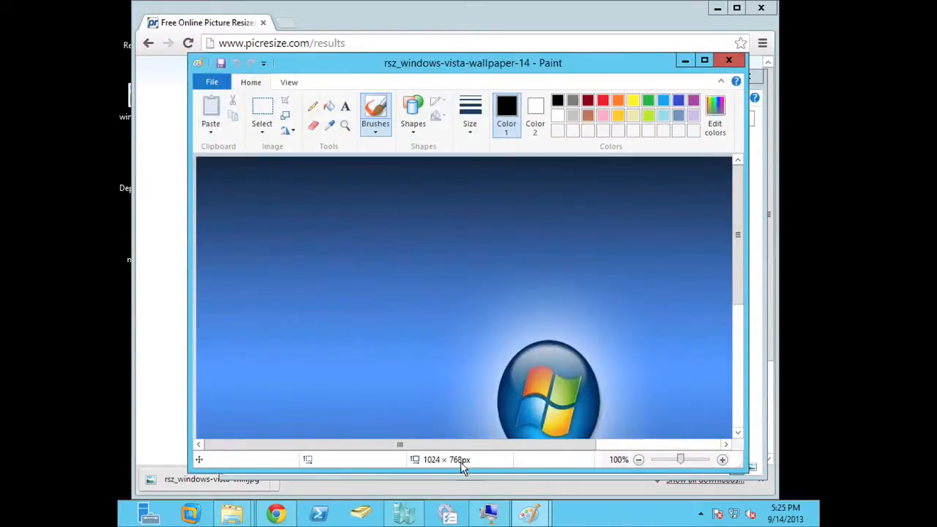
pyautogui.scroll(-1, 461, 466)
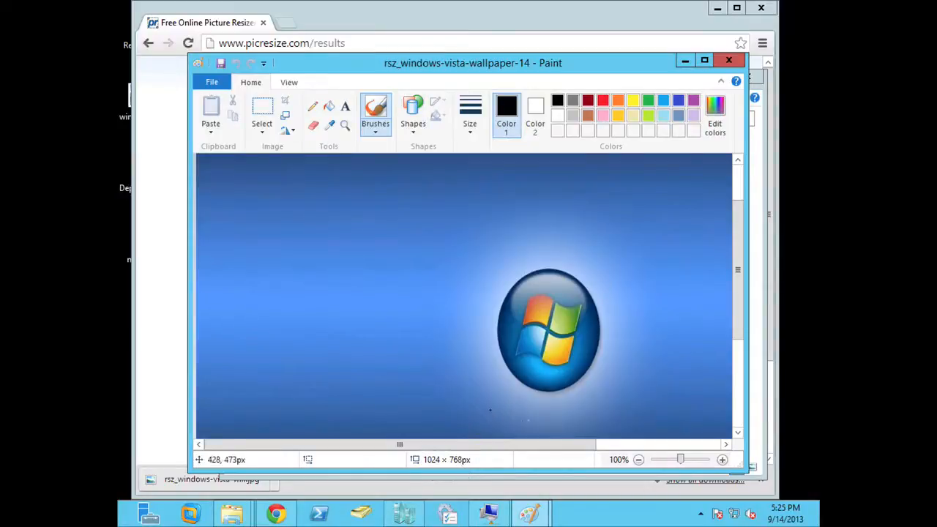
pyautogui.click(729, 61)
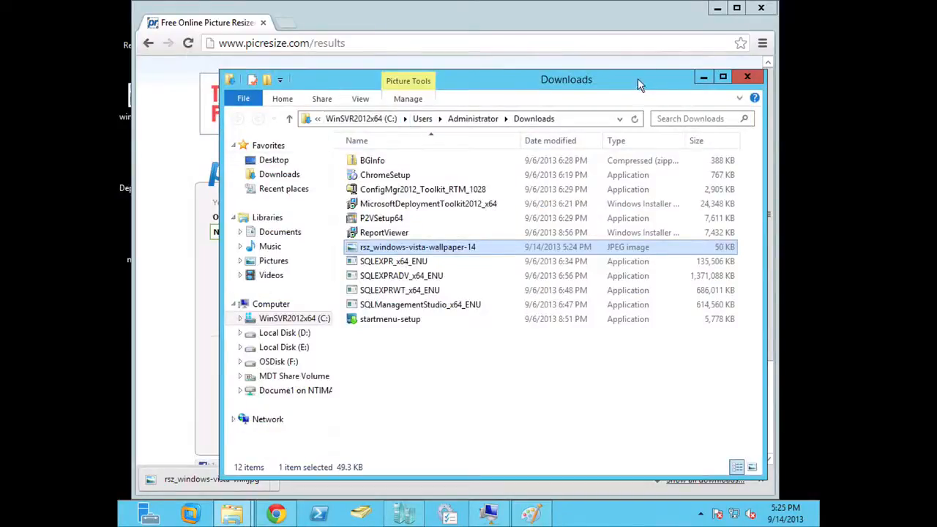
# Close the Downloads folder, the Chrome browser and the STEP_01 bitmap in Paint.
pyautogui.click(747, 78)
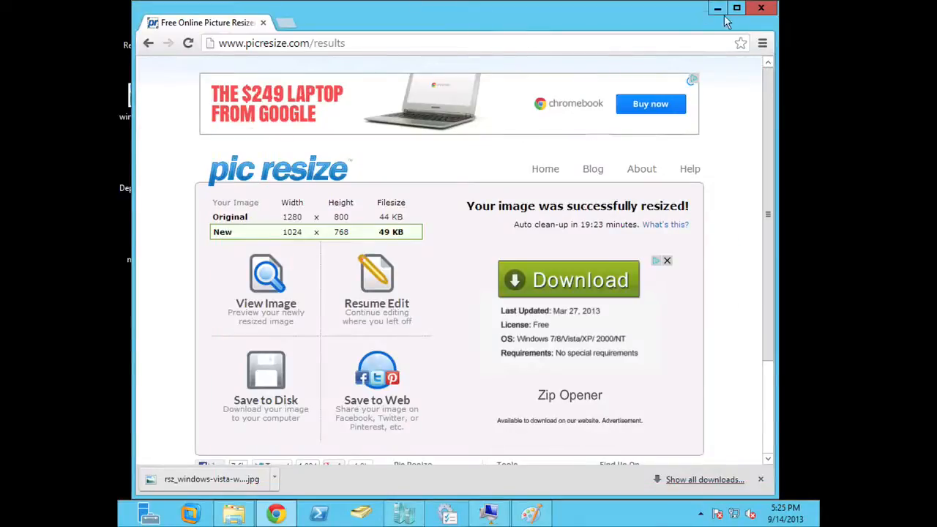
pyautogui.click(768, 9)
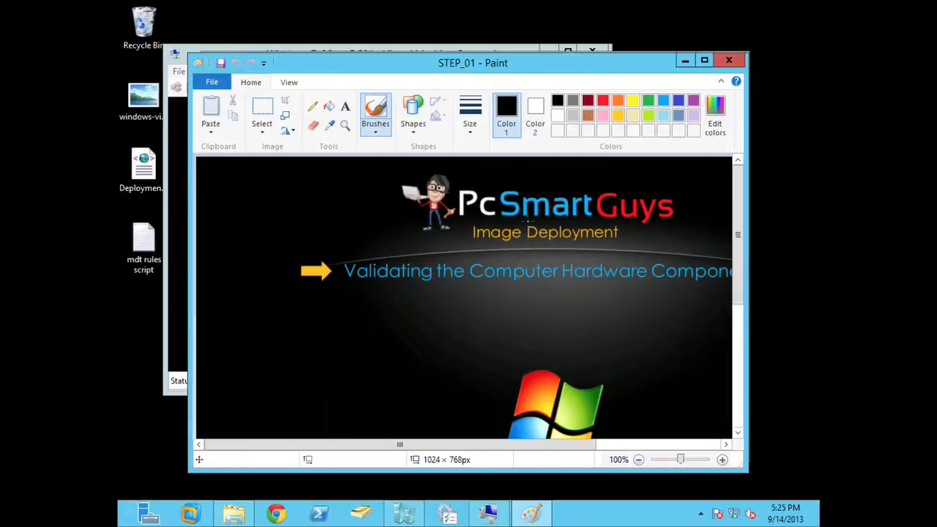
pyautogui.click(727, 62)
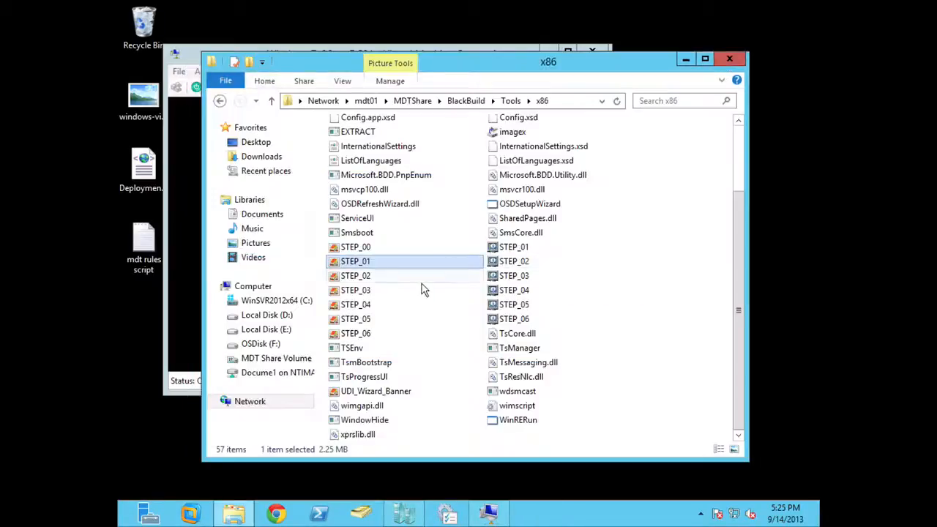
# Review the STEP_00, STEP_01 and STEP_06 bitmaps in the x86 folder, and minimize the folder window.
pyautogui.click(365, 252)
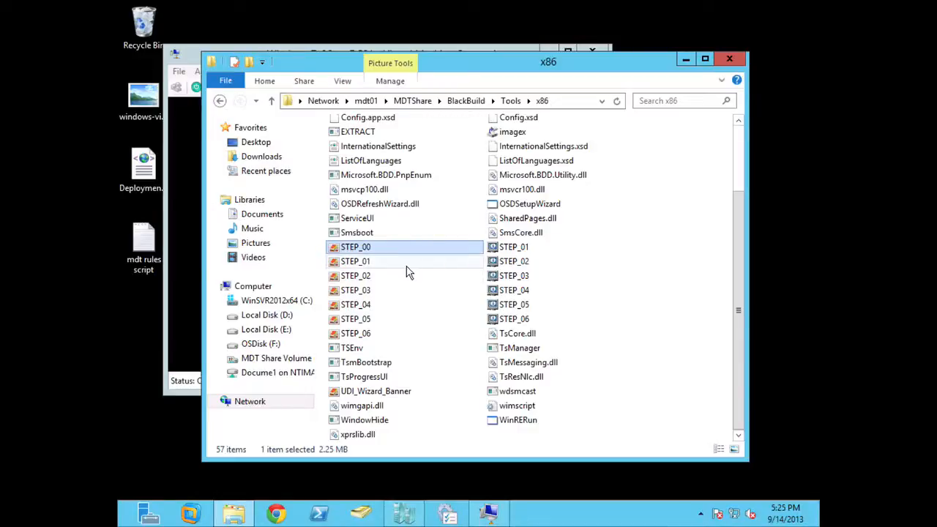
pyautogui.click(359, 267)
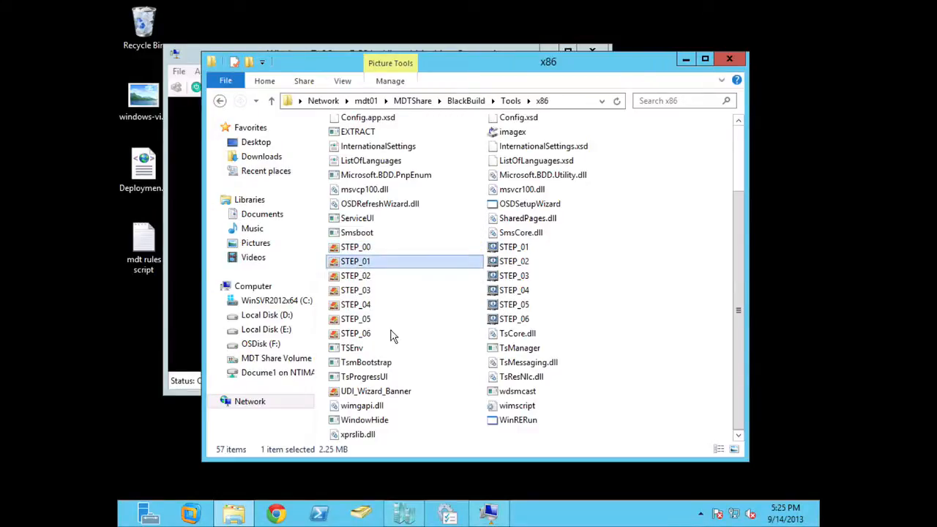
pyautogui.click(368, 336)
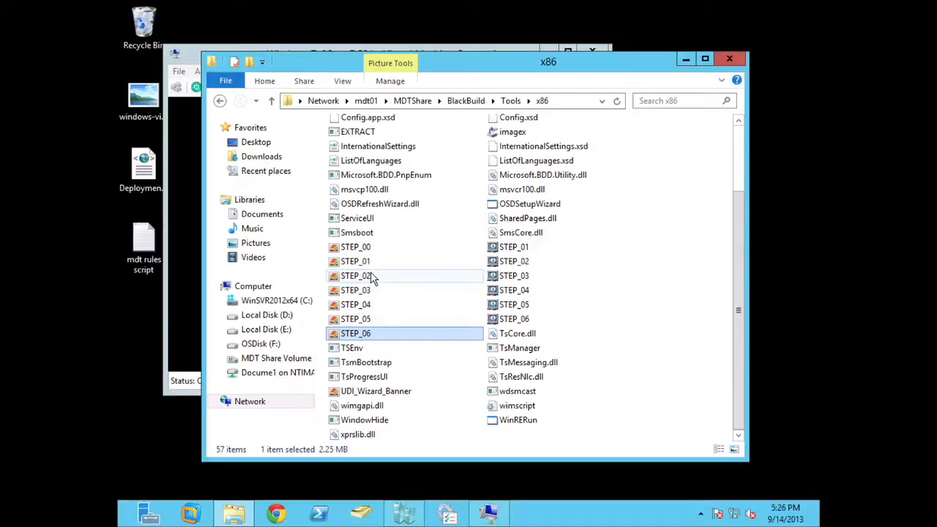
pyautogui.click(686, 63)
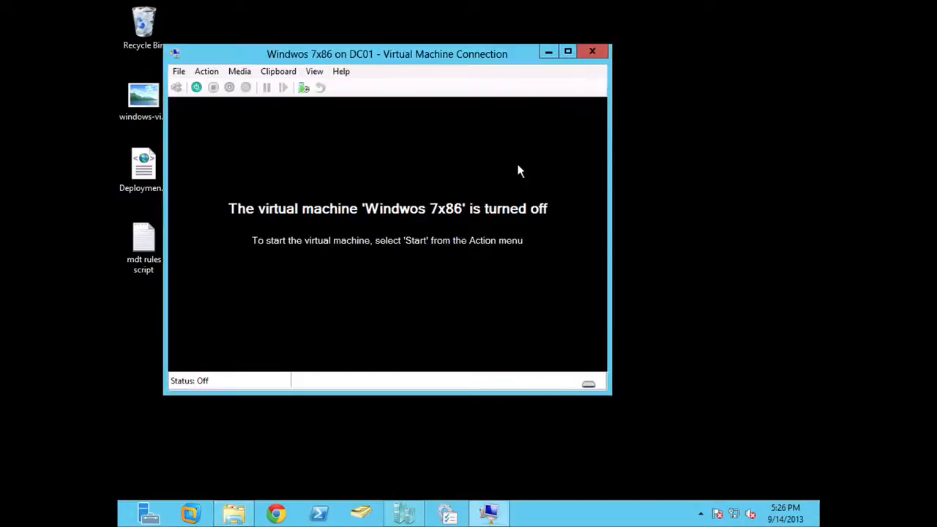
pyautogui.click(403, 513)
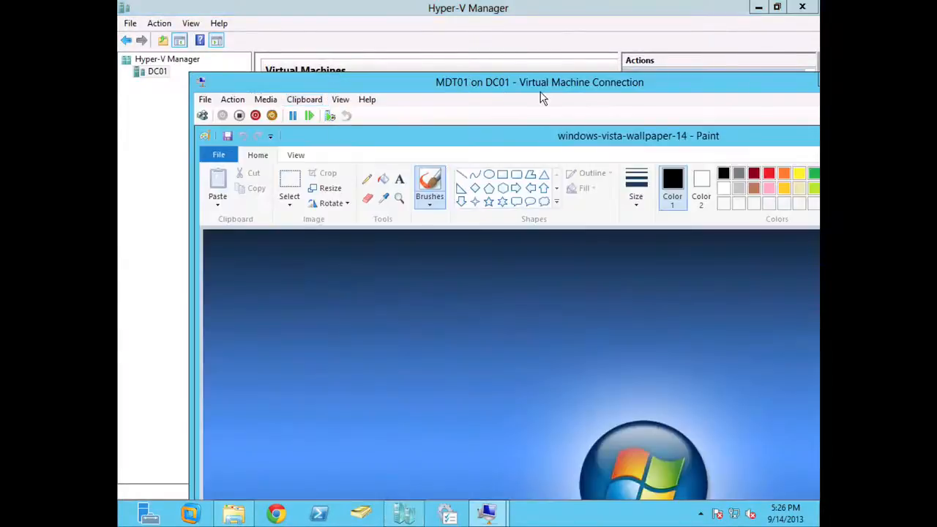
pyautogui.moveTo(542, 83)
pyautogui.mouseDown()
pyautogui.moveTo(419, 59)
pyautogui.moveTo(366, 35)
pyautogui.moveTo(434, 35)
pyautogui.mouseUp()
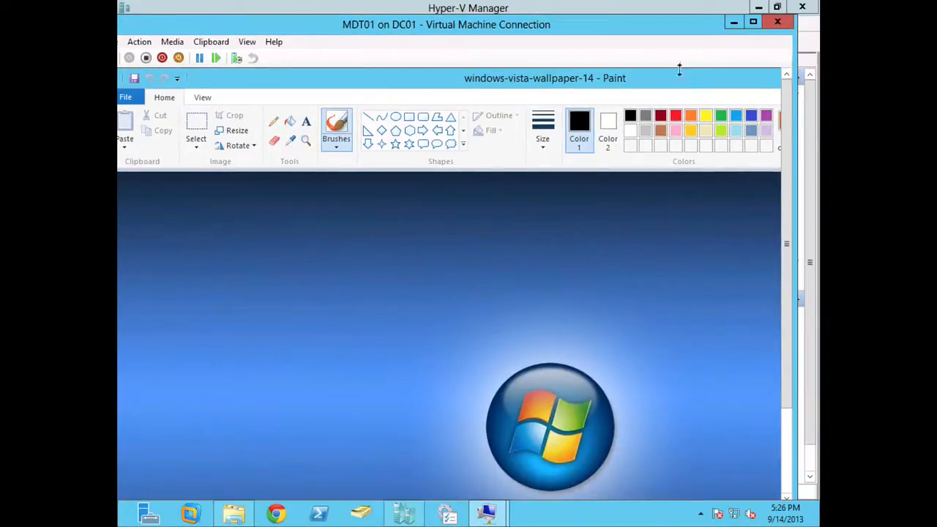
pyautogui.doubleClick(615, 33)
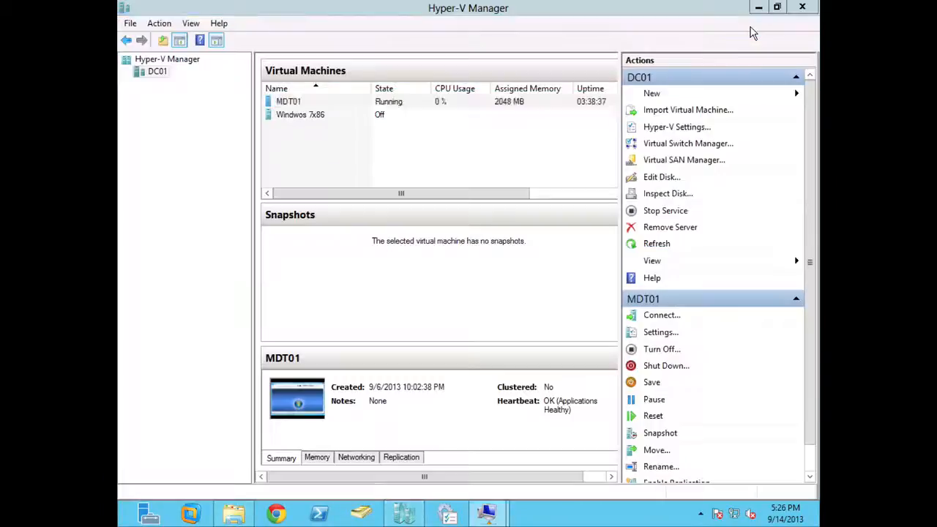
pyautogui.click(755, 26)
pyautogui.click(758, 9)
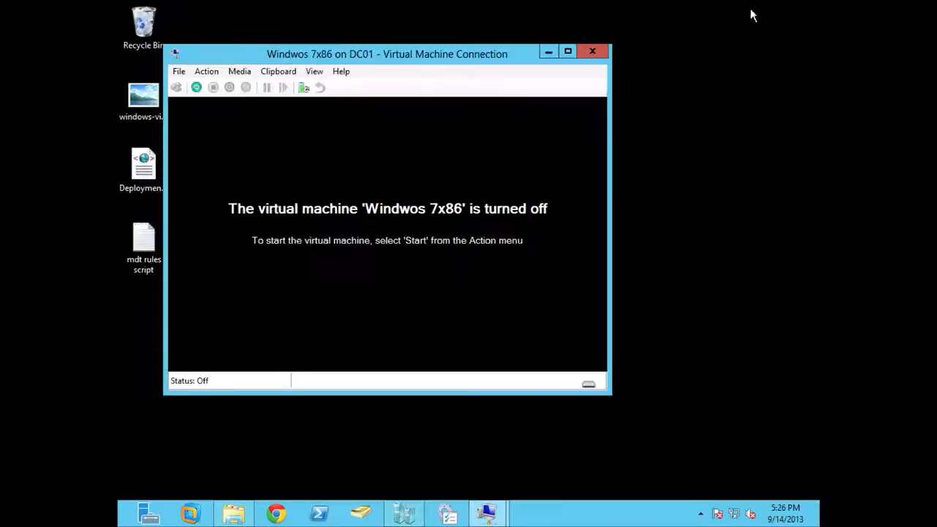
# Switch to Hyper-V Manager, connect to the MDT01 virtual machine and bring the lower part of its desktop into view.
pyautogui.click(403, 513)
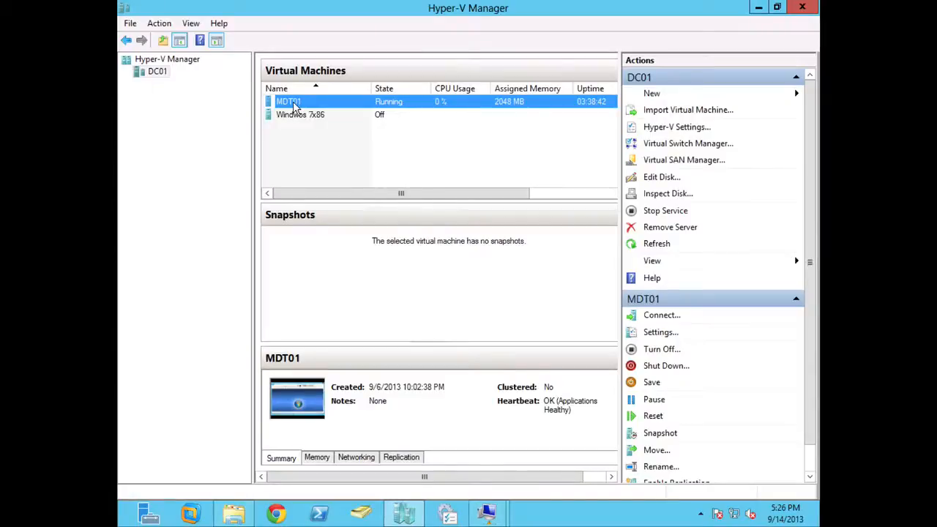
pyautogui.click(293, 104)
pyautogui.click(310, 115)
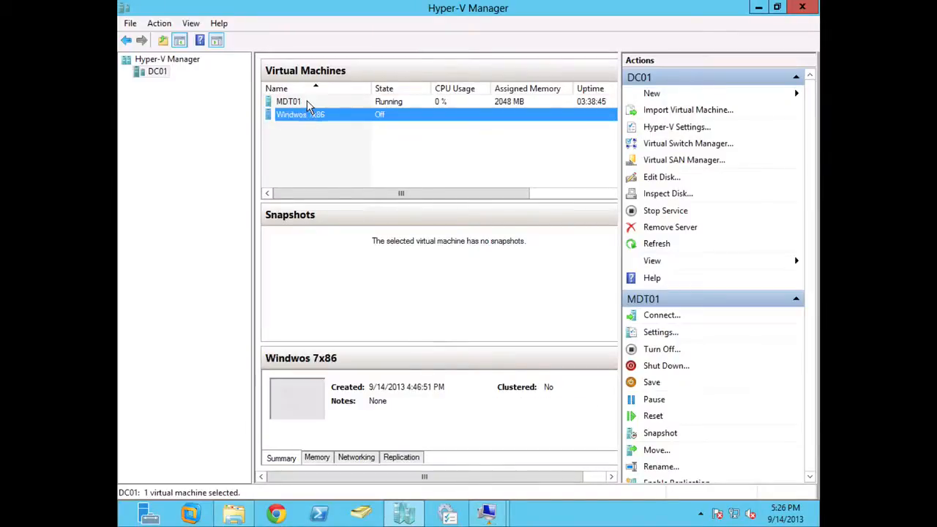
pyautogui.doubleClick(307, 100)
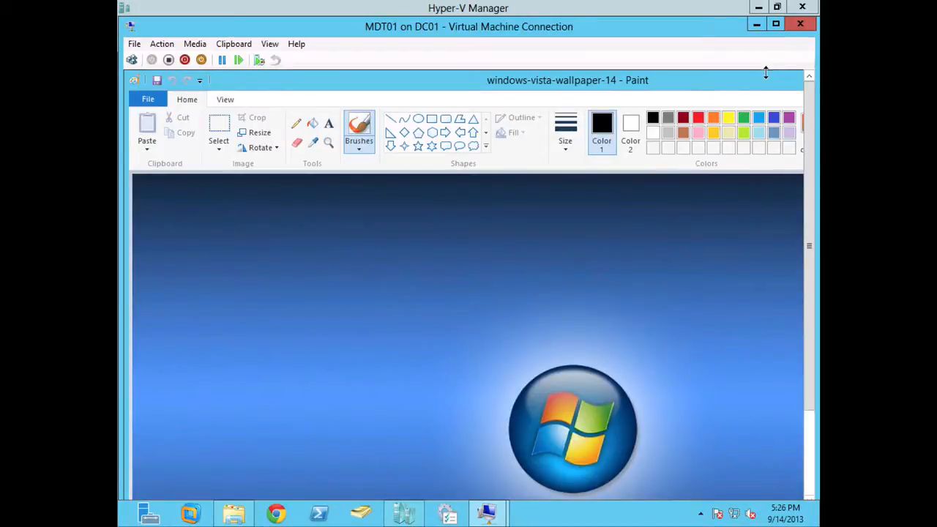
pyautogui.doubleClick(697, 34)
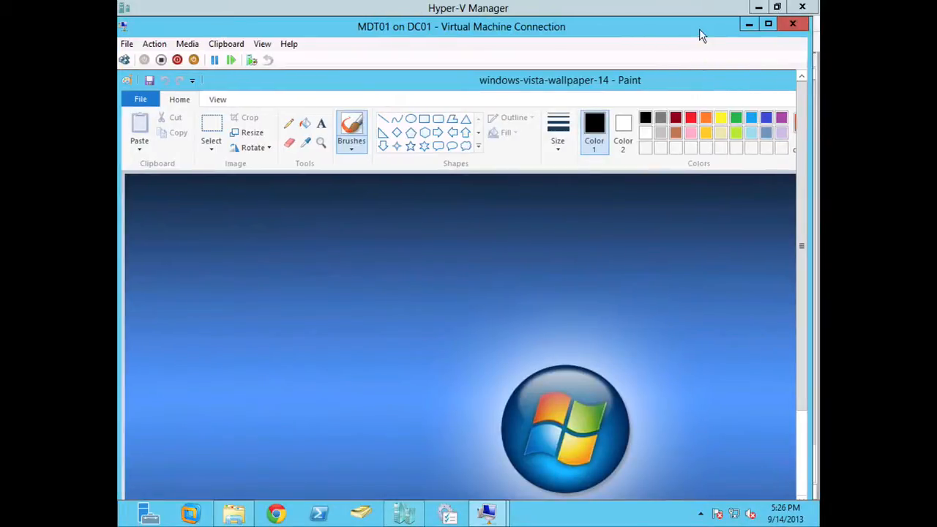
pyautogui.moveTo(803, 275); pyautogui.dragTo(798, 359)
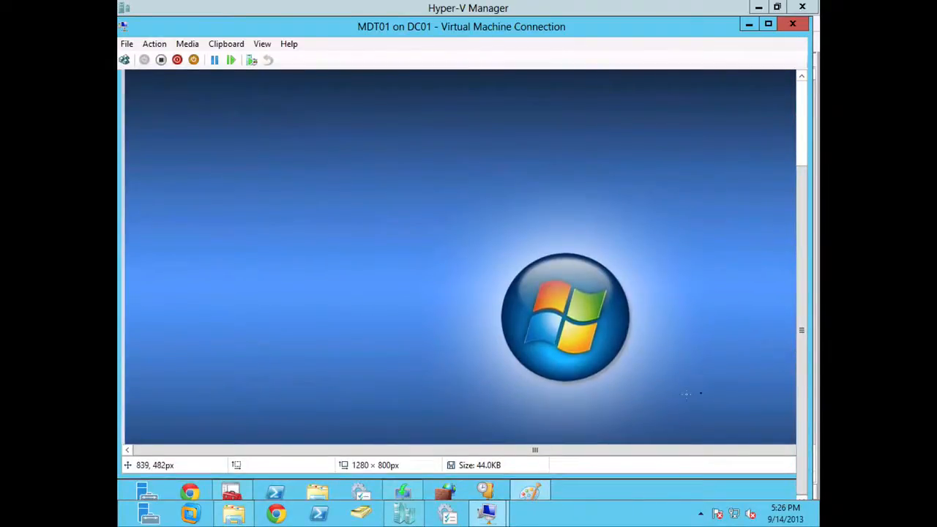
# Minimize the Paint window on MDT01, bring Deployment Workbench forward and select the BlackBuild (E:\BlackBuild) deployment share.
pyautogui.click(533, 495)
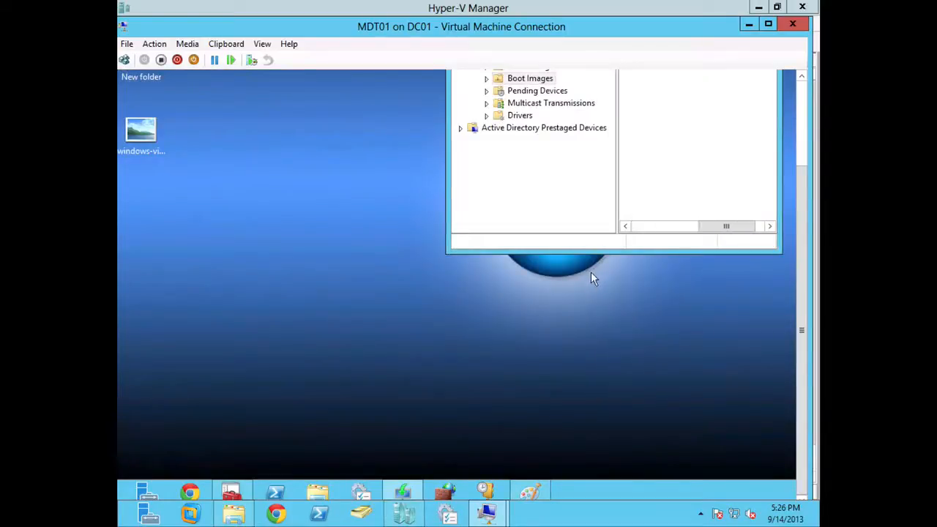
pyautogui.moveTo(798, 229); pyautogui.dragTo(797, 150)
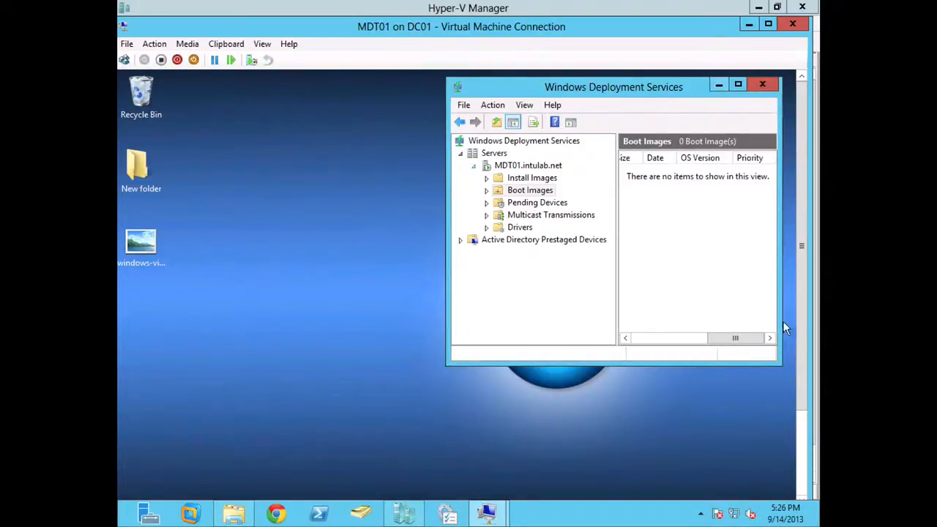
pyautogui.moveTo(803, 306); pyautogui.dragTo(796, 408)
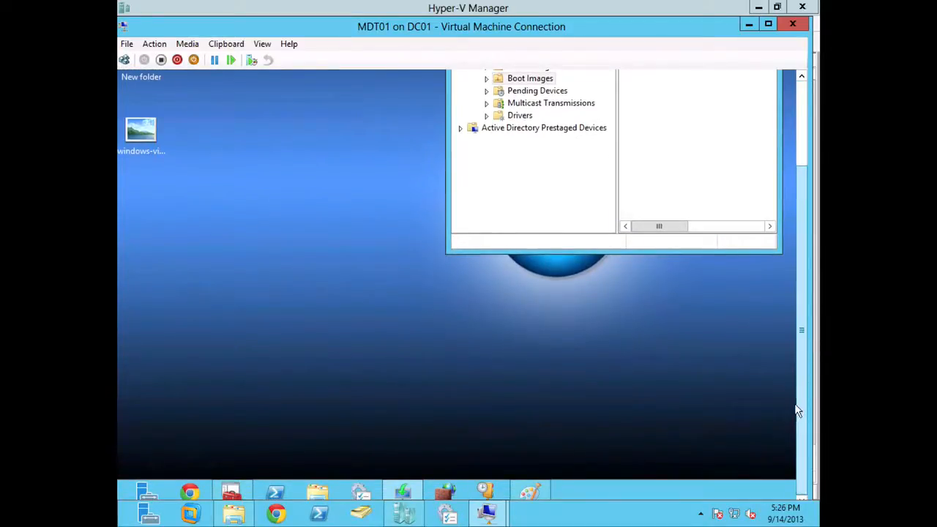
pyautogui.click(241, 490)
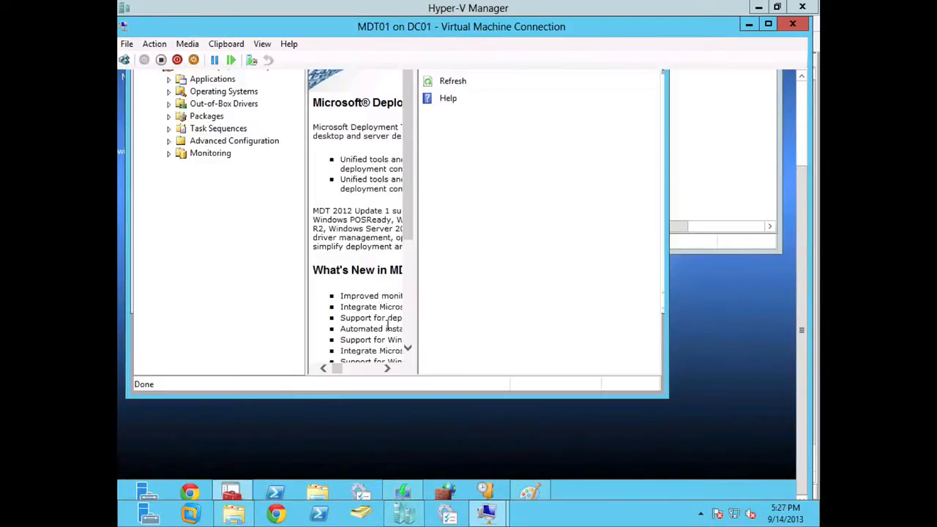
pyautogui.moveTo(805, 303); pyautogui.dragTo(803, 227)
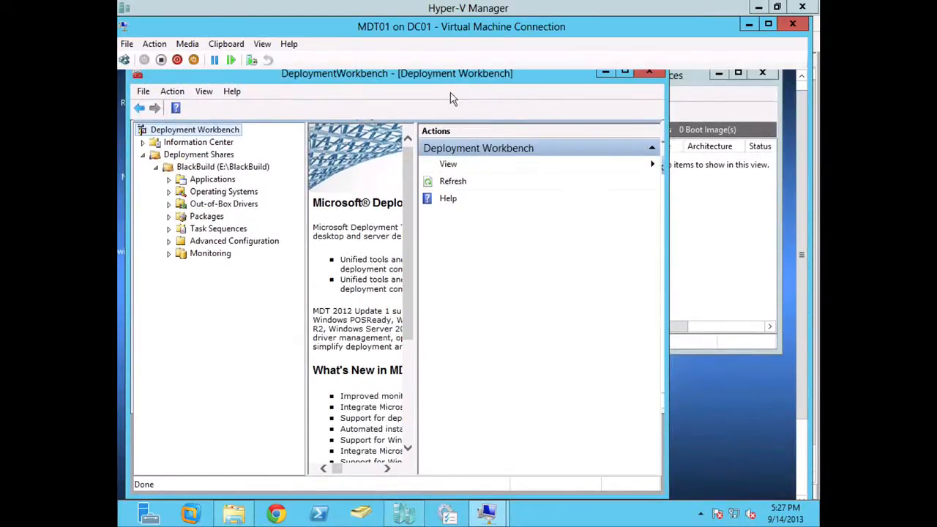
pyautogui.moveTo(434, 77); pyautogui.dragTo(507, 88)
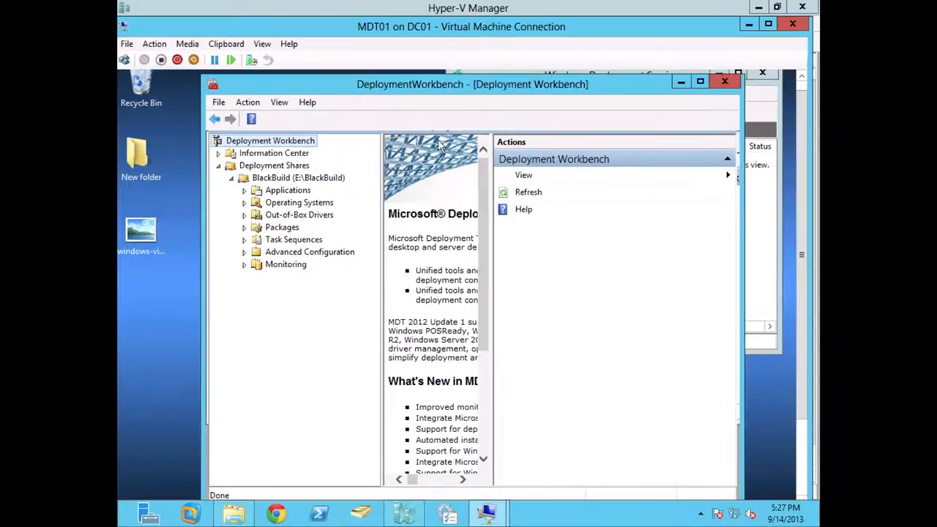
pyautogui.click(277, 183)
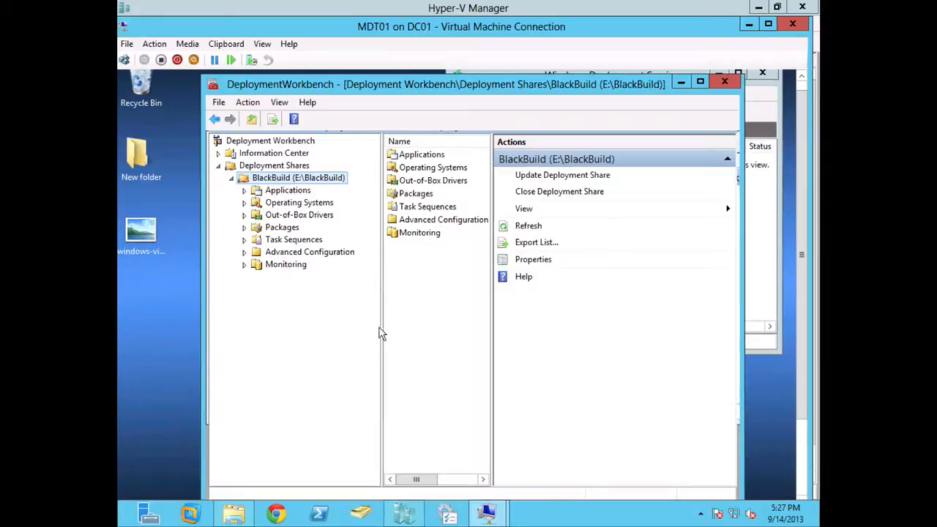
# Switch the MDT01 virtual machine connection to full screen mode and reposition the Deployment Workbench window slightly lower.
pyautogui.hotkey('ctrl', 'Up')
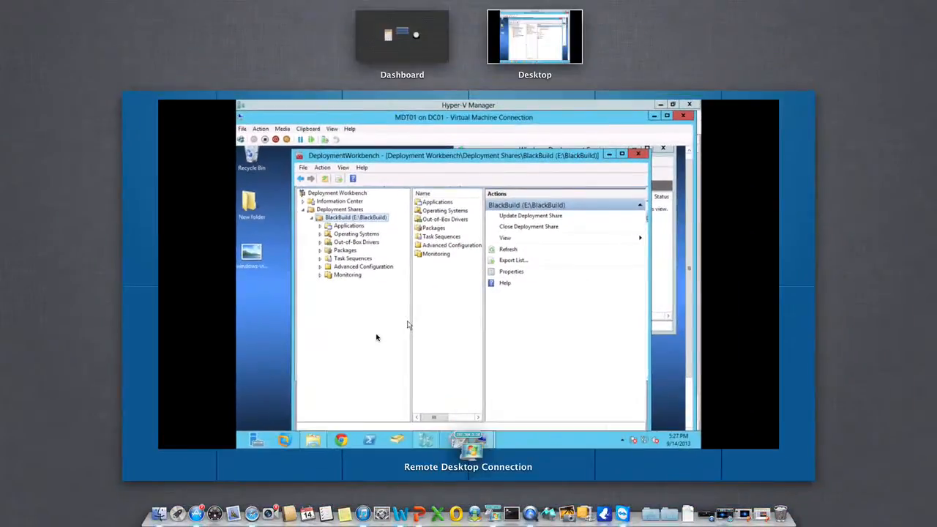
pyautogui.click(376, 338)
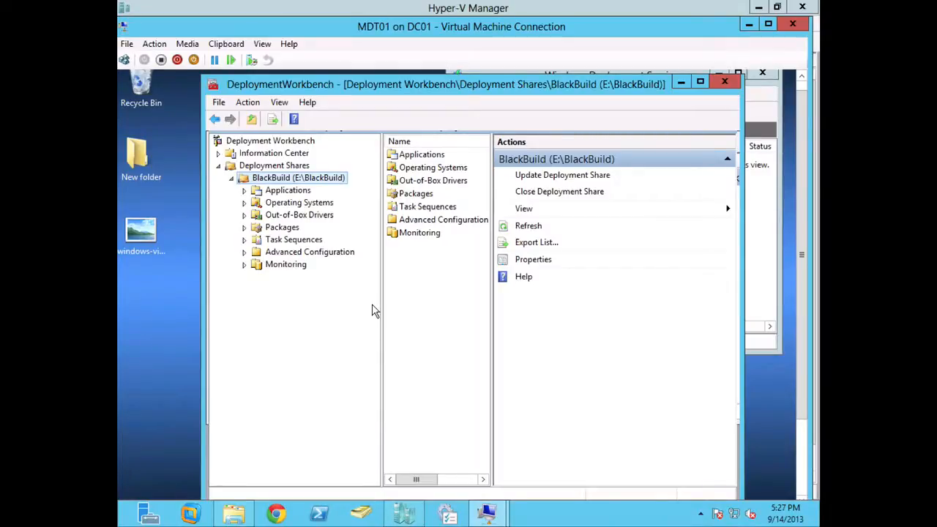
pyautogui.click(270, 45)
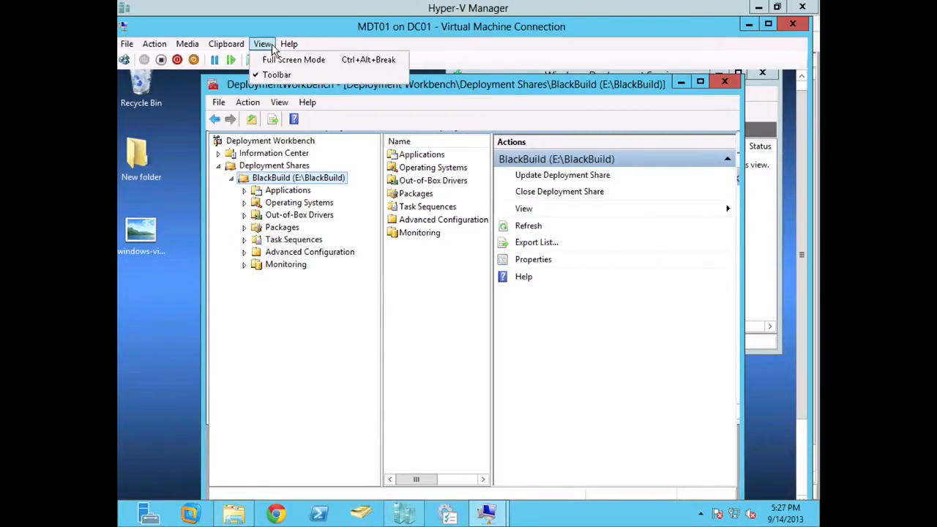
pyautogui.click(282, 60)
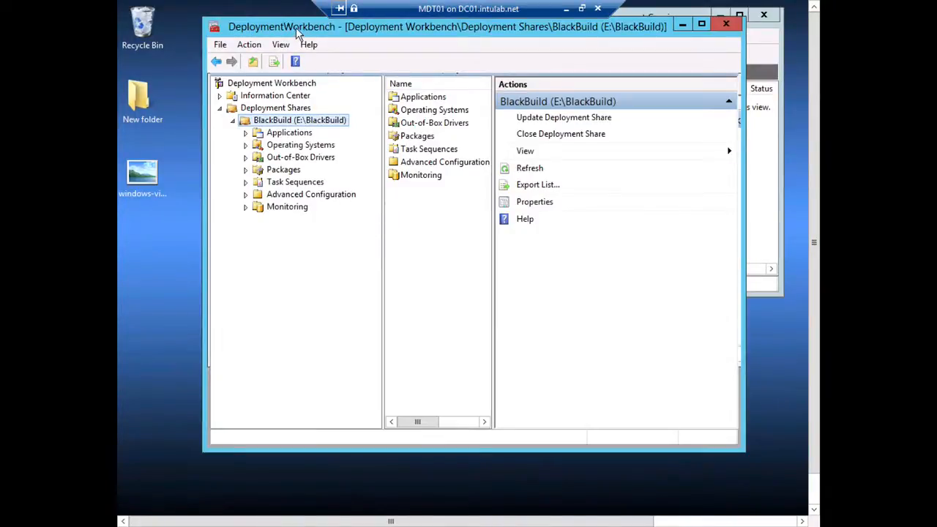
pyautogui.moveTo(299, 30); pyautogui.dragTo(296, 46)
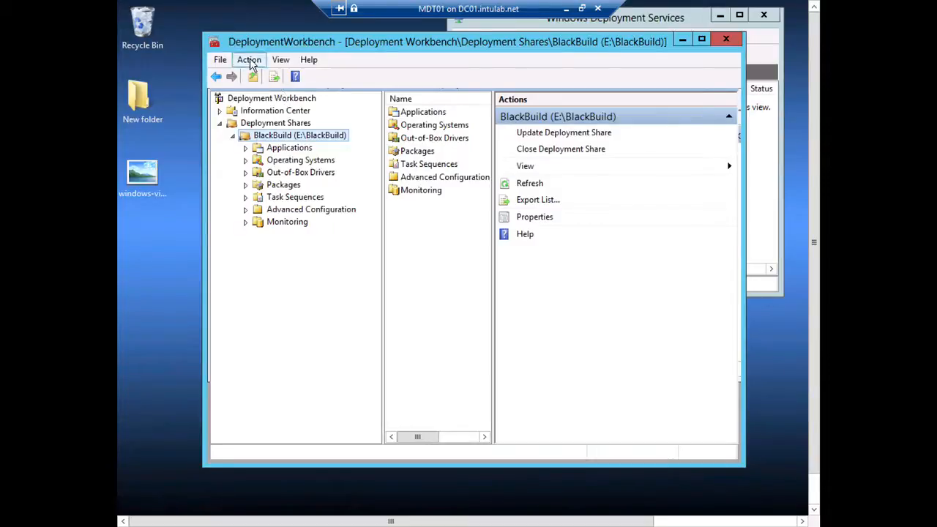
# Open the properties of the BlackBuild deployment share and show its Windows PE settings.
pyautogui.click(221, 61)
pyautogui.moveTo(248, 62)
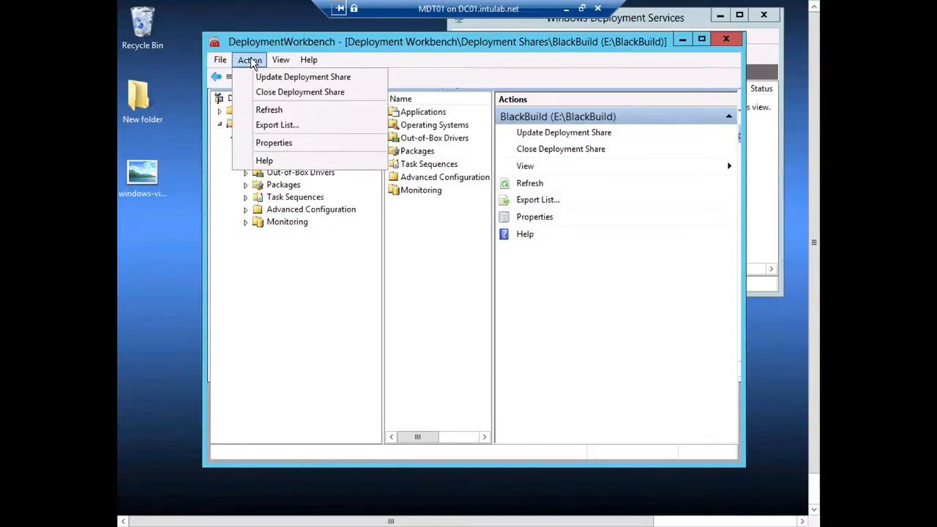
pyautogui.click(274, 143)
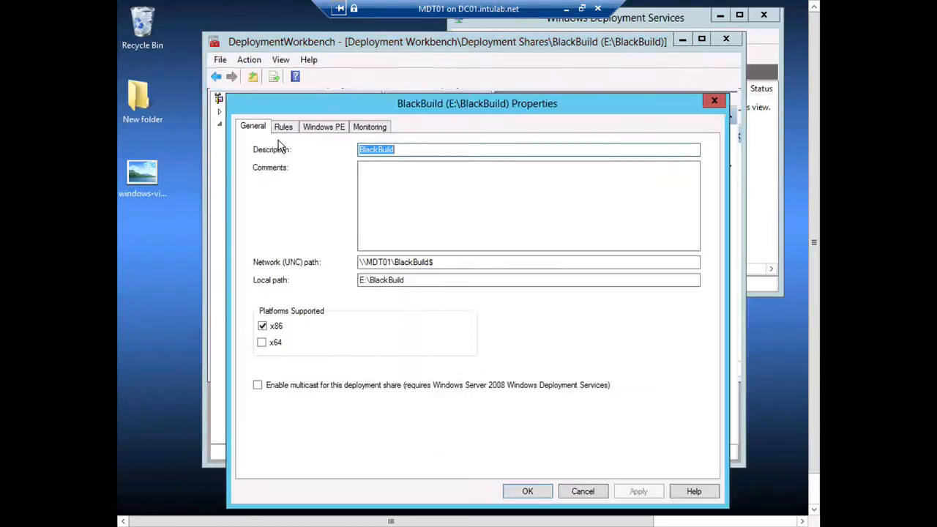
pyautogui.click(322, 126)
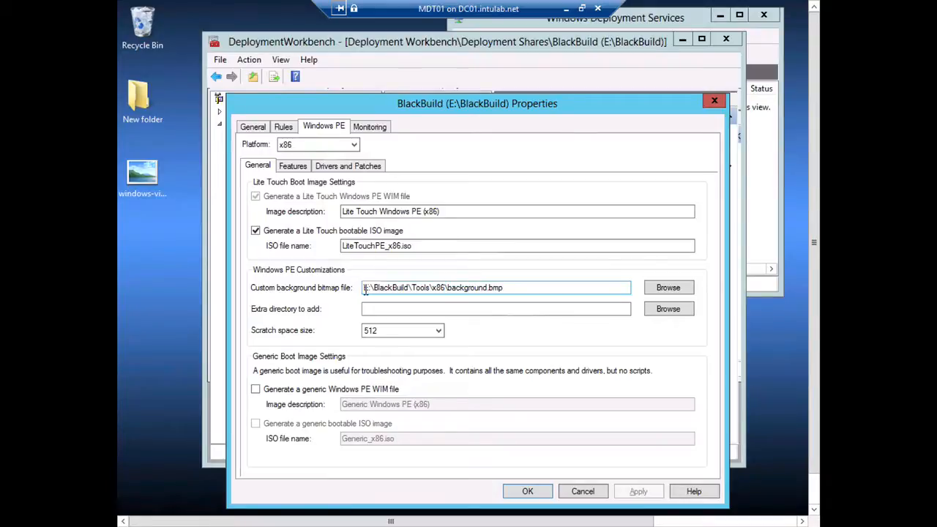
# Choose background.bmp from E:\BlackBuild\Tools\x86 as the custom Windows PE background bitmap and confirm the share's properties.
pyautogui.click(679, 290)
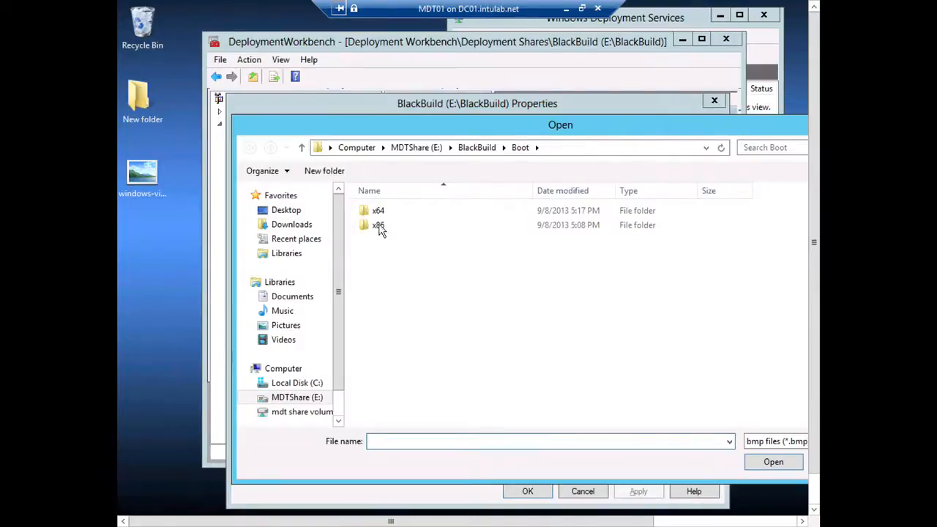
pyautogui.click(474, 149)
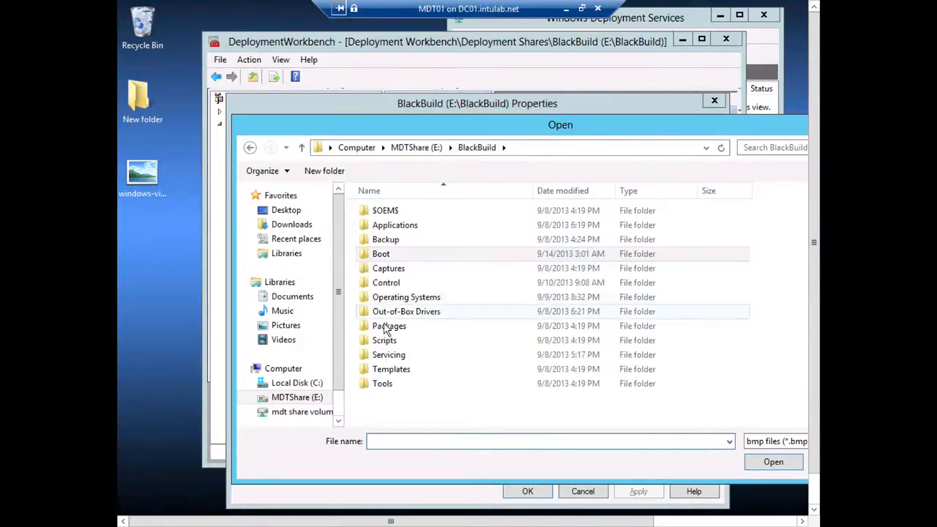
pyautogui.click(389, 387)
pyautogui.doubleClick(388, 386)
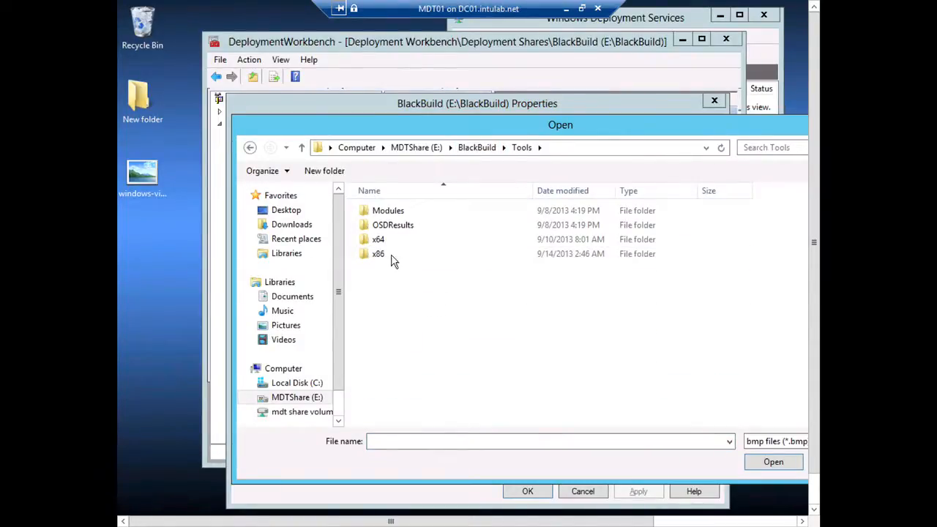
pyautogui.doubleClick(391, 255)
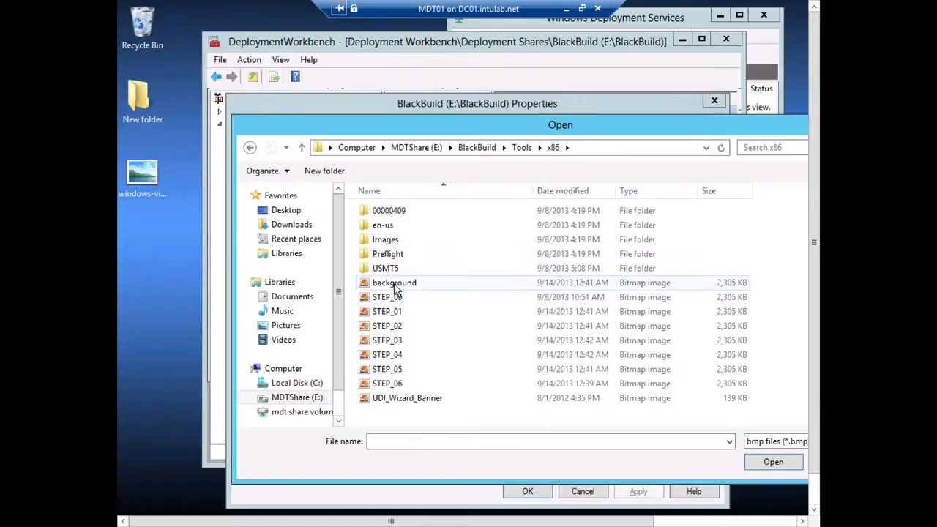
pyautogui.click(395, 286)
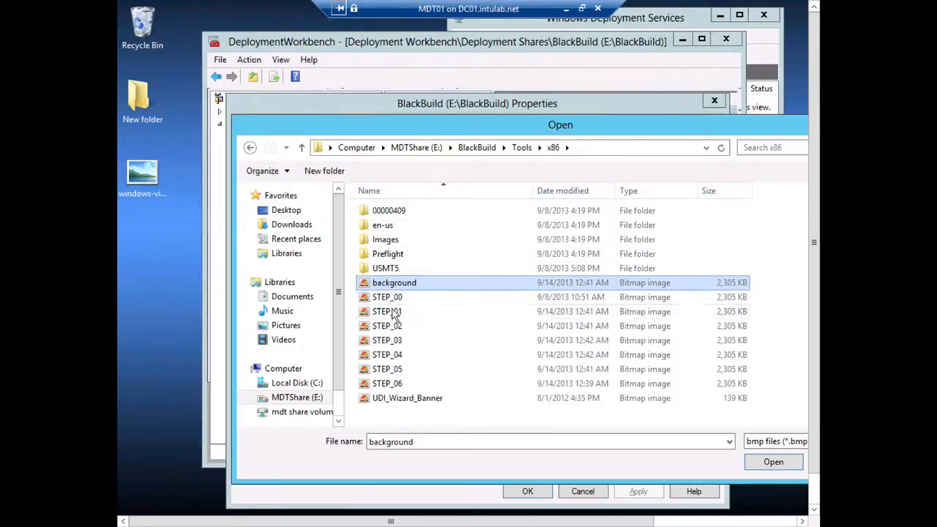
pyautogui.click(401, 387)
pyautogui.click(403, 287)
pyautogui.click(387, 384)
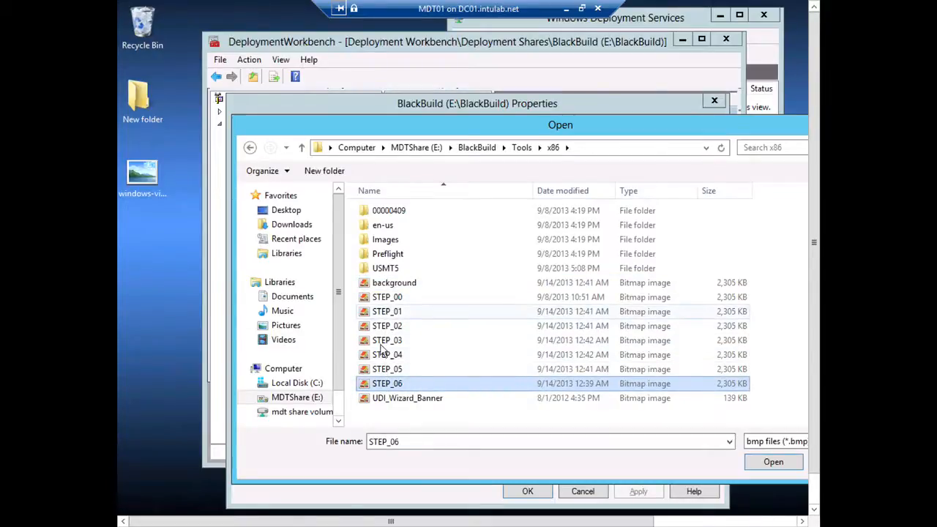
pyautogui.doubleClick(396, 283)
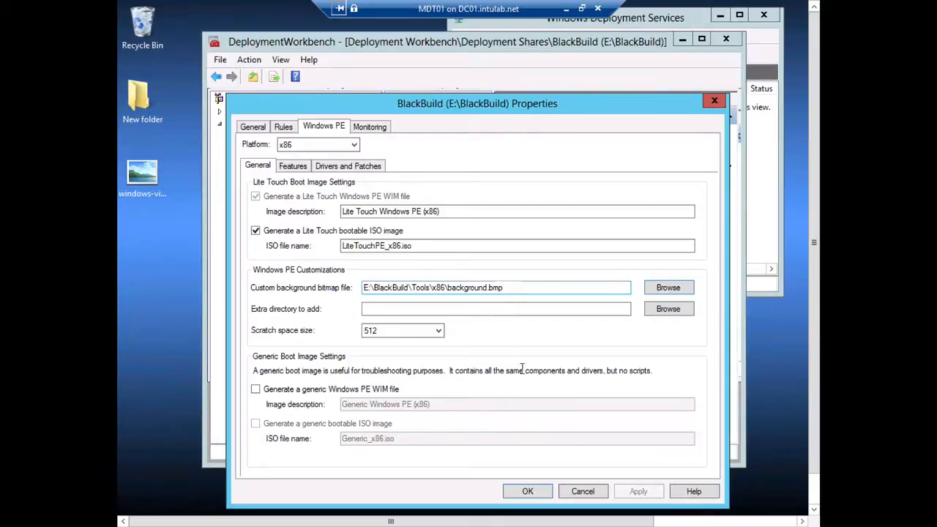
pyautogui.click(528, 492)
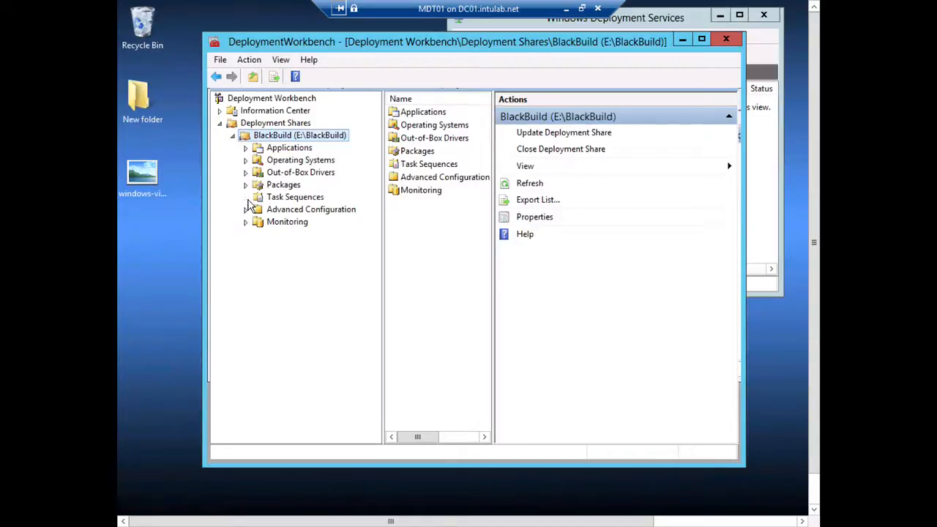
# Open the Deploy Windows Operating System task sequence of the BlackBuild share and display its list of steps.
pyautogui.click(277, 200)
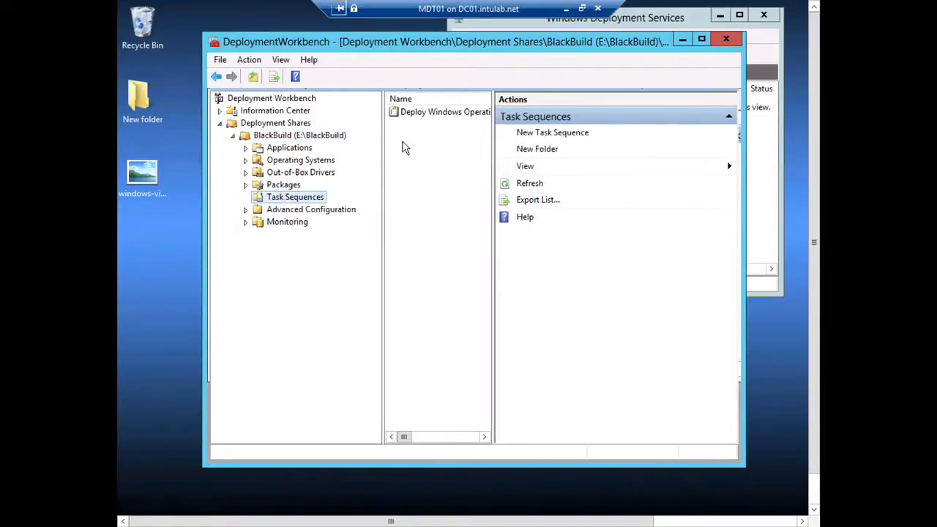
pyautogui.moveTo(381, 149); pyautogui.dragTo(364, 149)
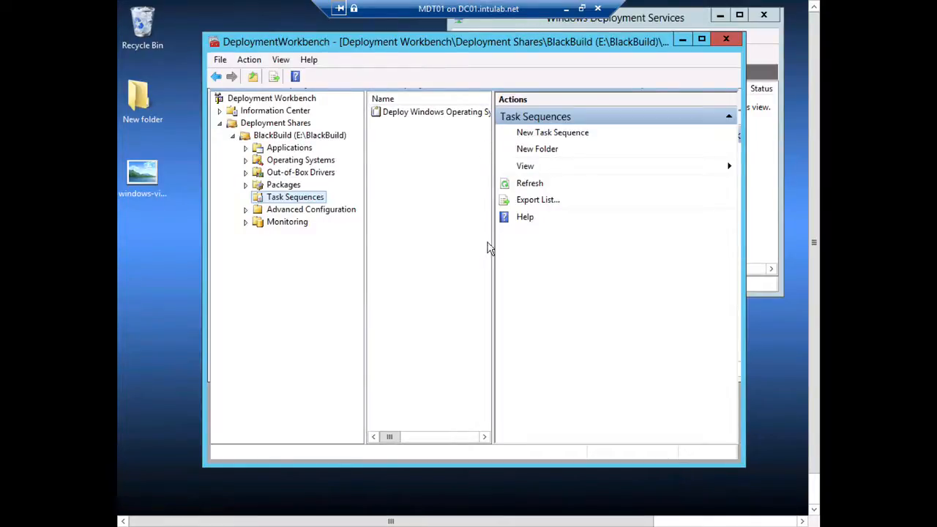
pyautogui.moveTo(493, 245); pyautogui.dragTo(542, 246)
pyautogui.doubleClick(434, 113)
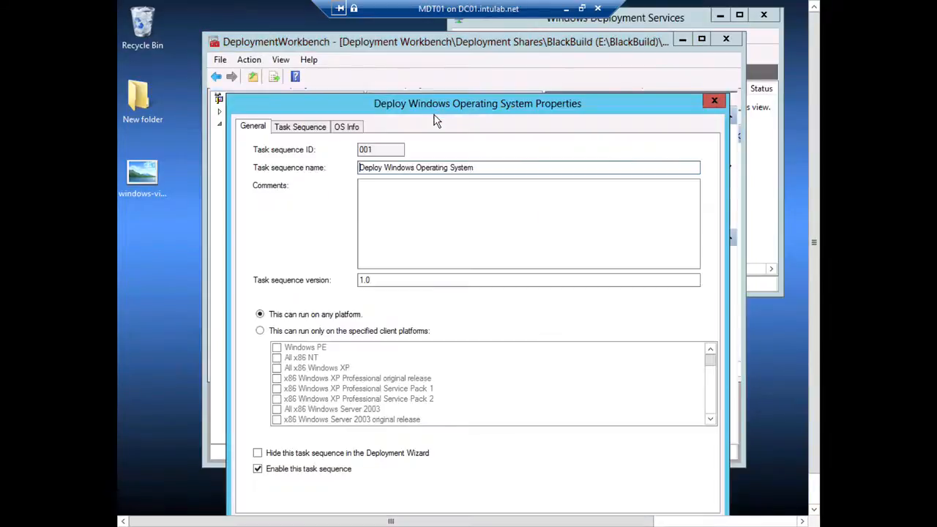
pyautogui.click(300, 128)
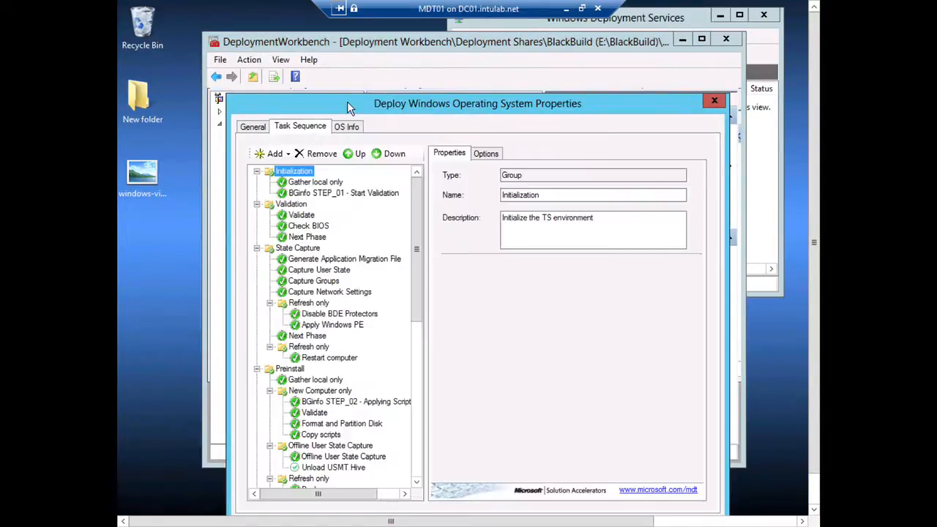
pyautogui.moveTo(348, 106); pyautogui.dragTo(347, 61)
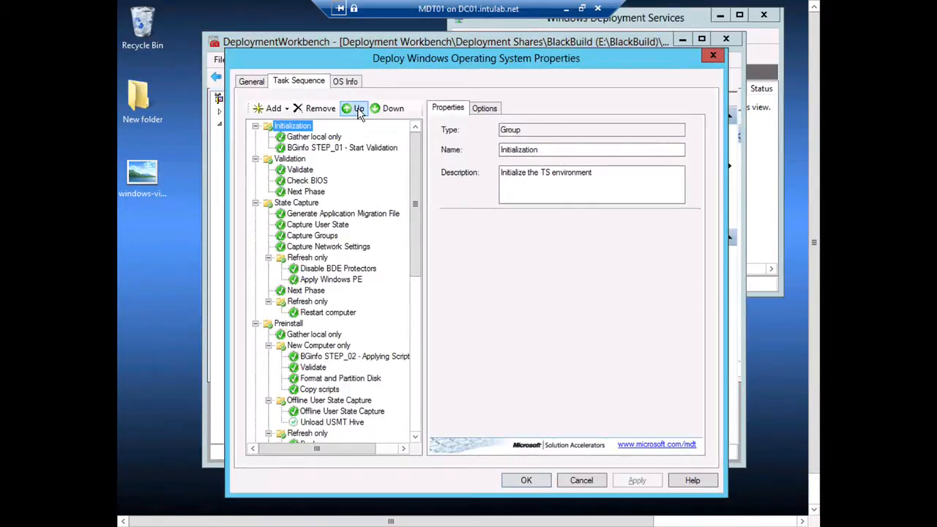
# Examine the task sequence's Validation and Initialization groups and the General step types that can be added.
pyautogui.scroll(-1, 379, 153)
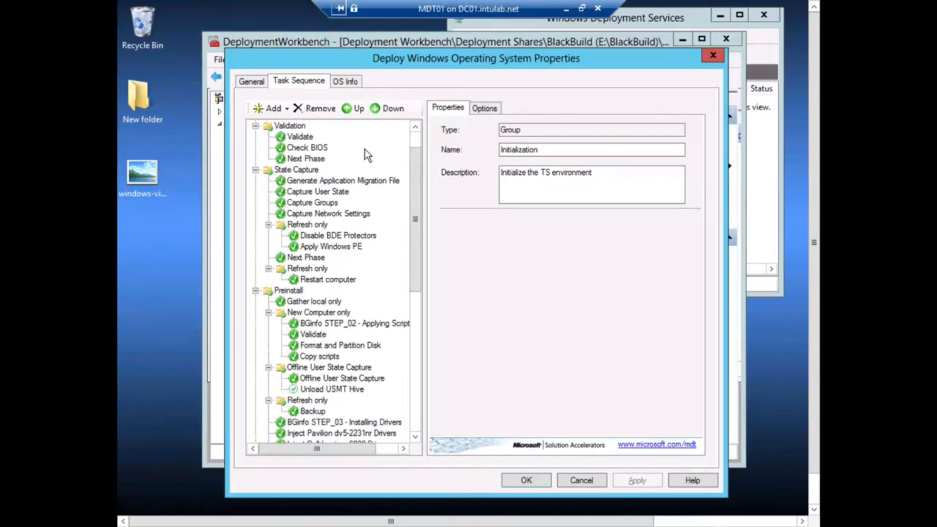
pyautogui.click(291, 127)
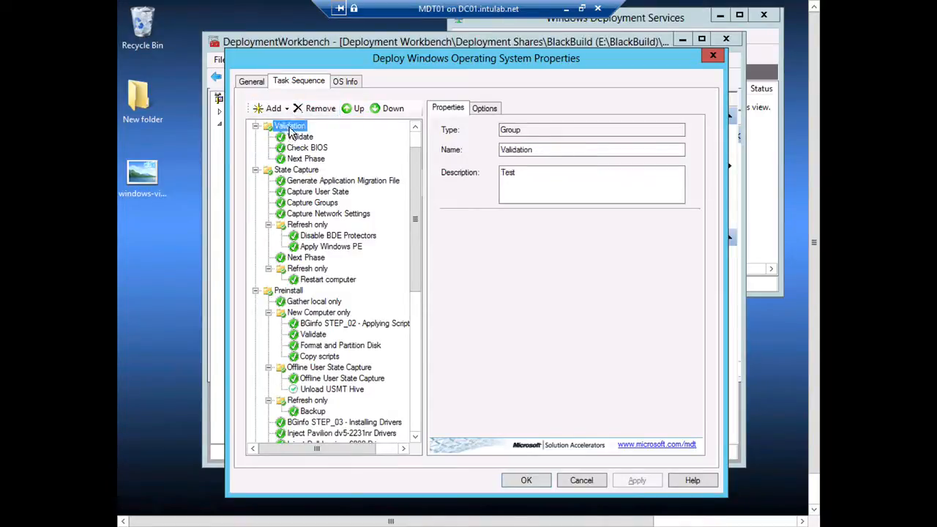
pyautogui.scroll(1, 416, 146)
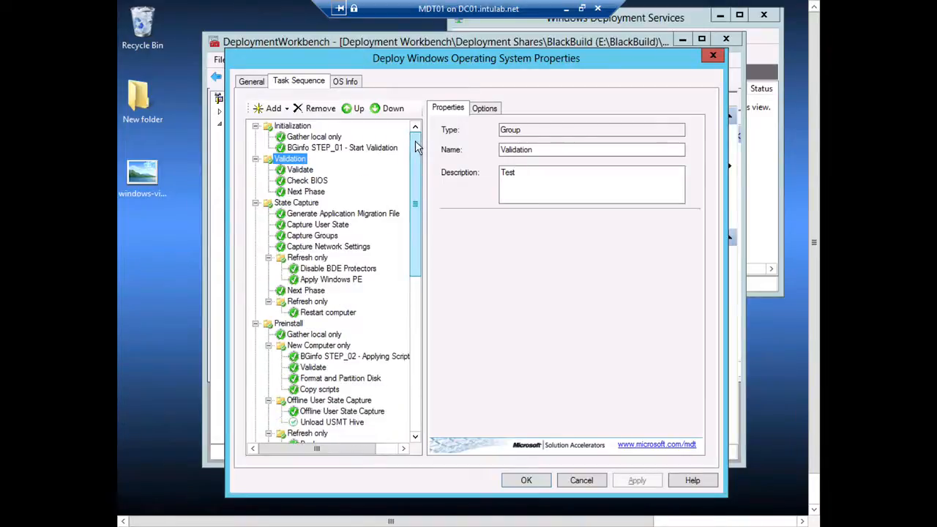
pyautogui.click(292, 126)
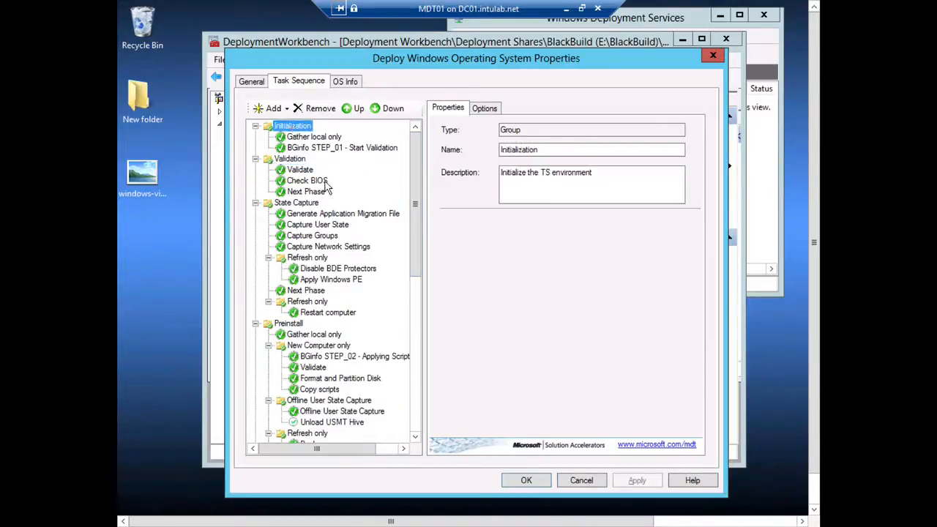
pyautogui.click(275, 110)
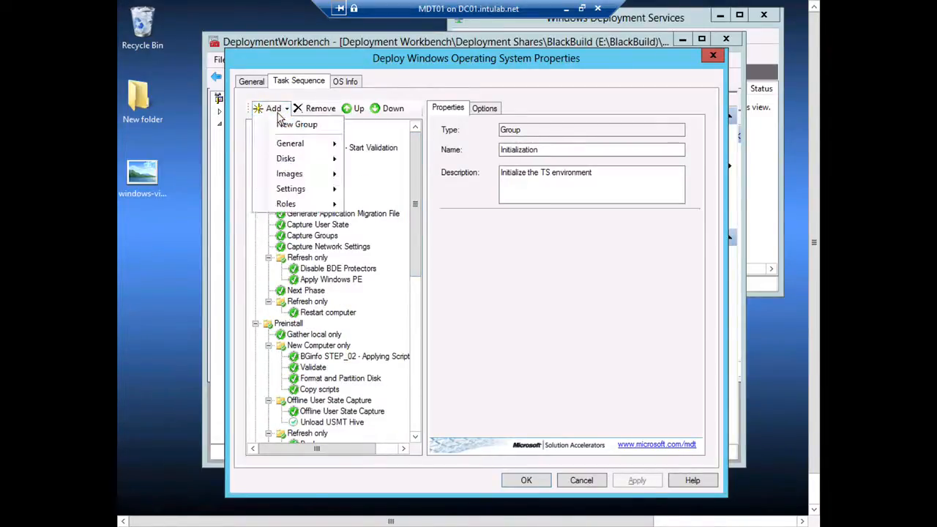
pyautogui.moveTo(307, 145)
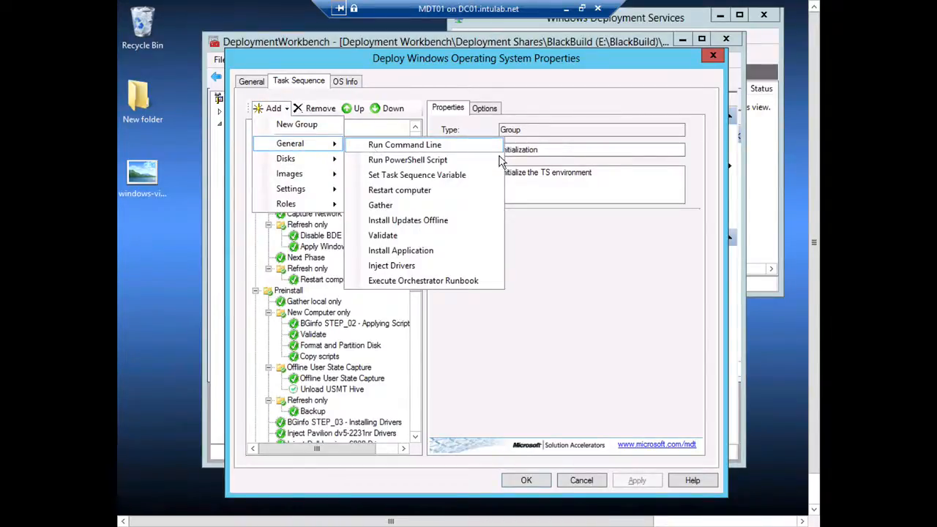
pyautogui.click(535, 170)
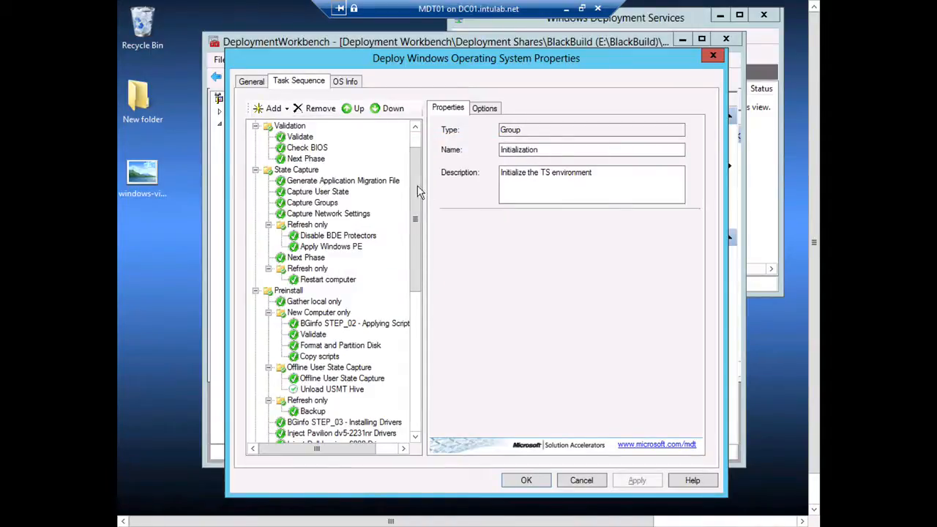
# Show the BGinfo STEP_01 - Start Validation step in the Initialization group and examine its type, description and name.
pyautogui.scroll(1, 421, 145)
pyautogui.click(320, 149)
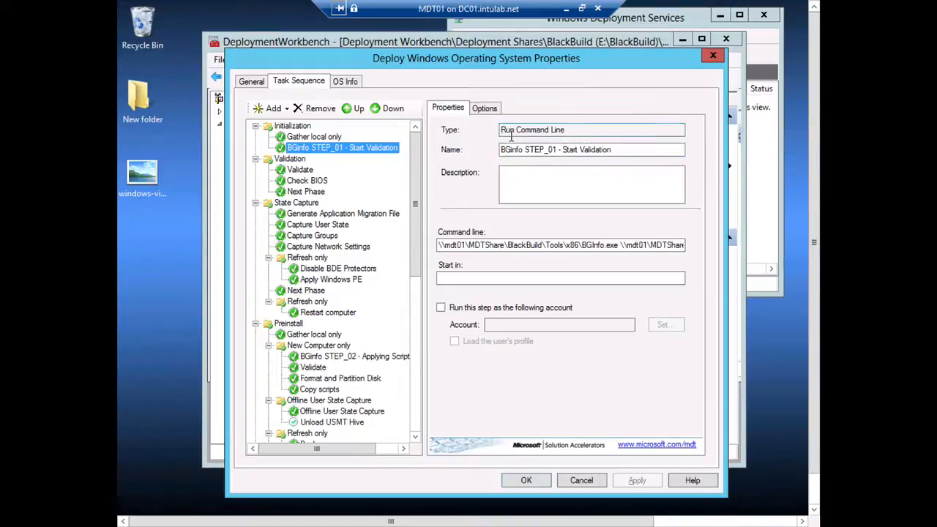
pyautogui.moveTo(567, 129); pyautogui.dragTo(505, 127)
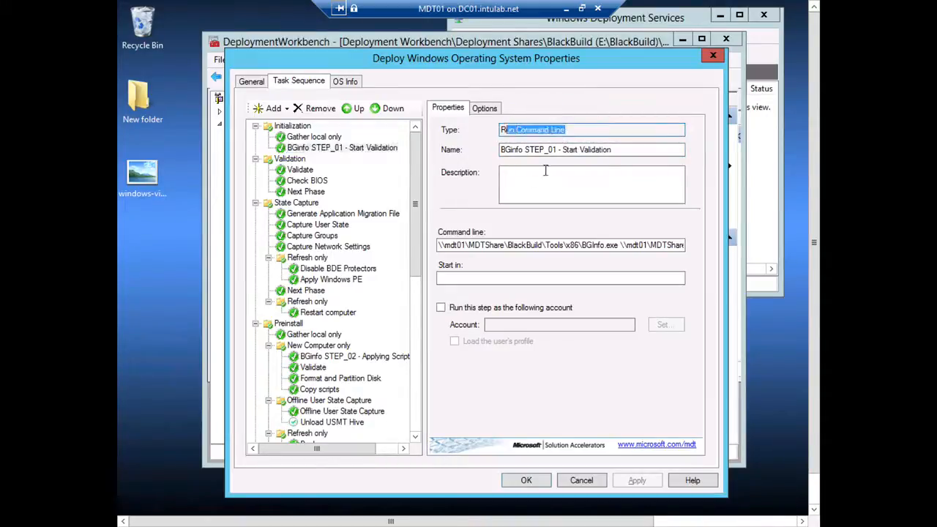
pyautogui.click(511, 171)
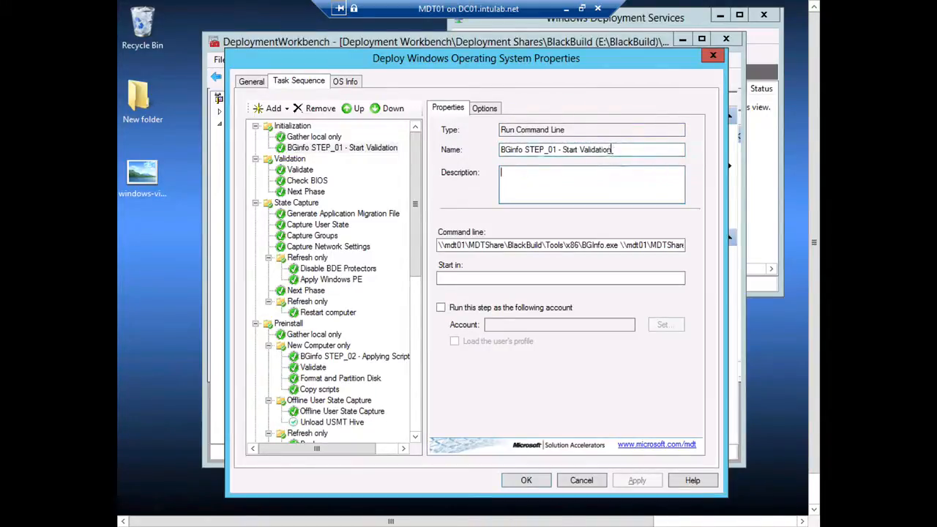
pyautogui.moveTo(612, 150); pyautogui.dragTo(498, 149)
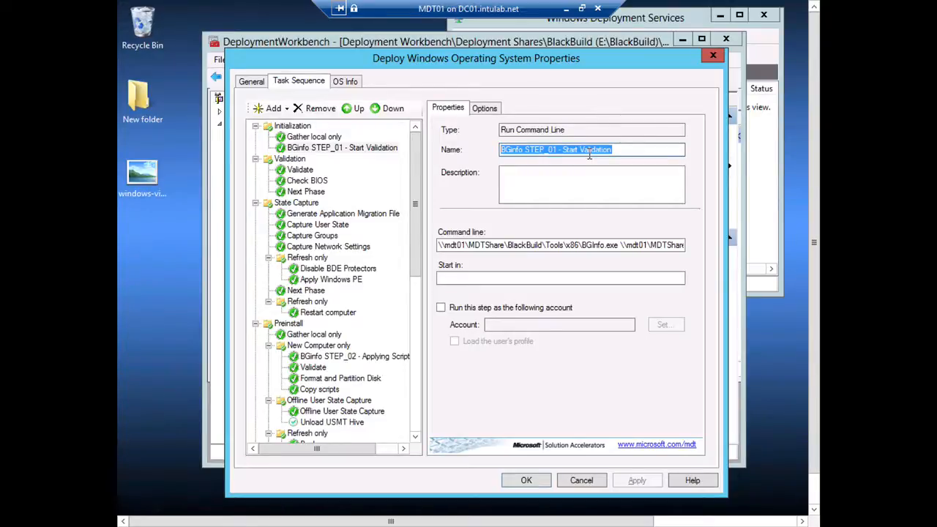
# Read the BGinfo STEP_01 step's full command line, from the BGInfo.exe path through the .bgi file to the final switches.
pyautogui.click(453, 245)
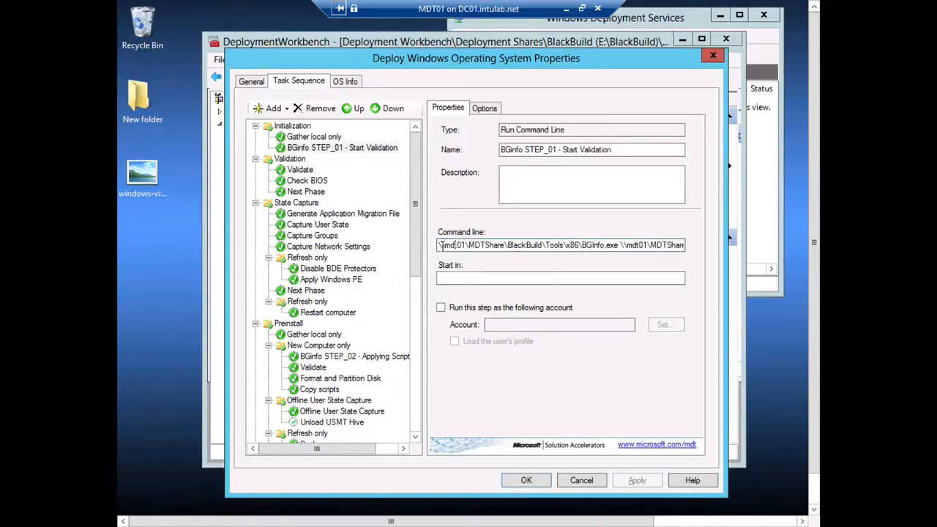
pyautogui.click(559, 246)
pyautogui.press('Right')
pyautogui.press('Right')
pyautogui.press('Right')
pyautogui.press('Right')
pyautogui.press('Right')
pyautogui.press('Right')
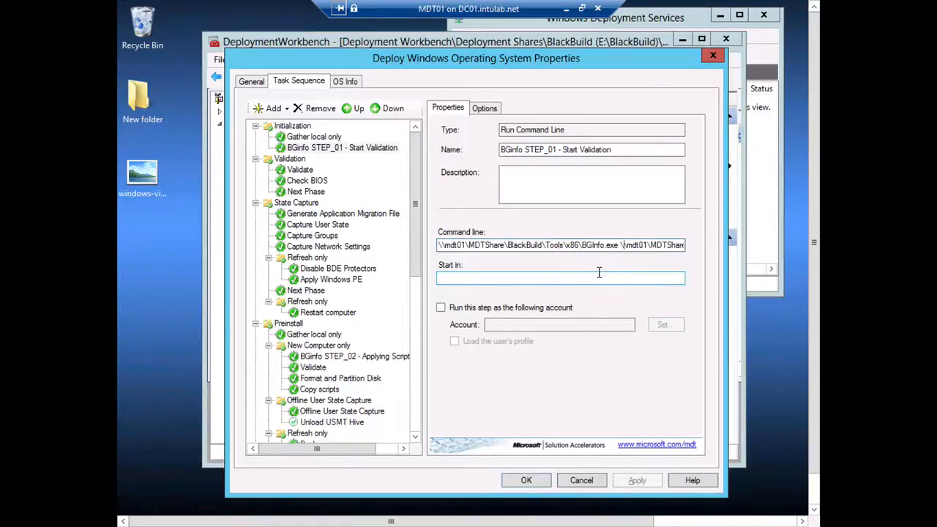
pyautogui.press('Right')
pyautogui.press('Right')
pyautogui.press('Right')
pyautogui.press('Right')
pyautogui.press('Right')
pyautogui.press('Right')
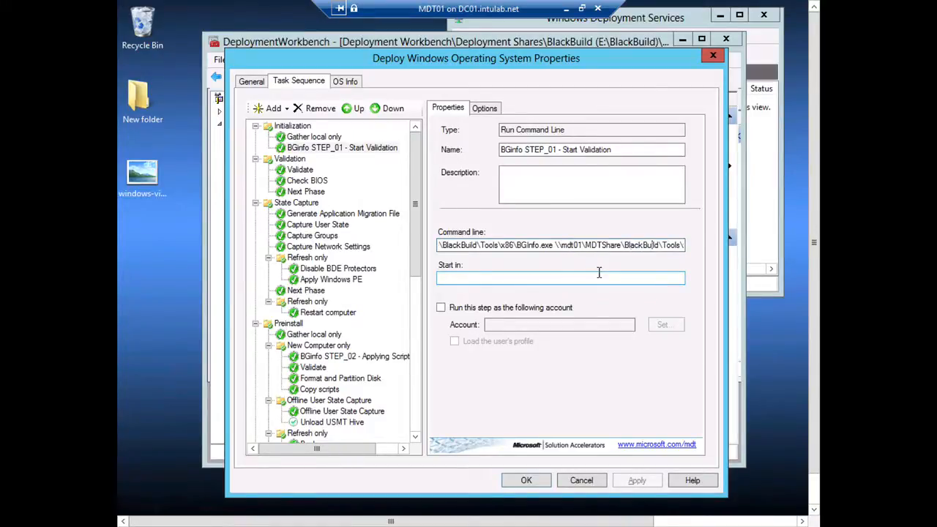
pyautogui.press('Right')
pyautogui.press('Right')
pyautogui.press('Right')
pyautogui.press('Right')
pyautogui.press('Right')
pyautogui.press('Right')
pyautogui.press('Right')
pyautogui.press('Right')
pyautogui.press('Right')
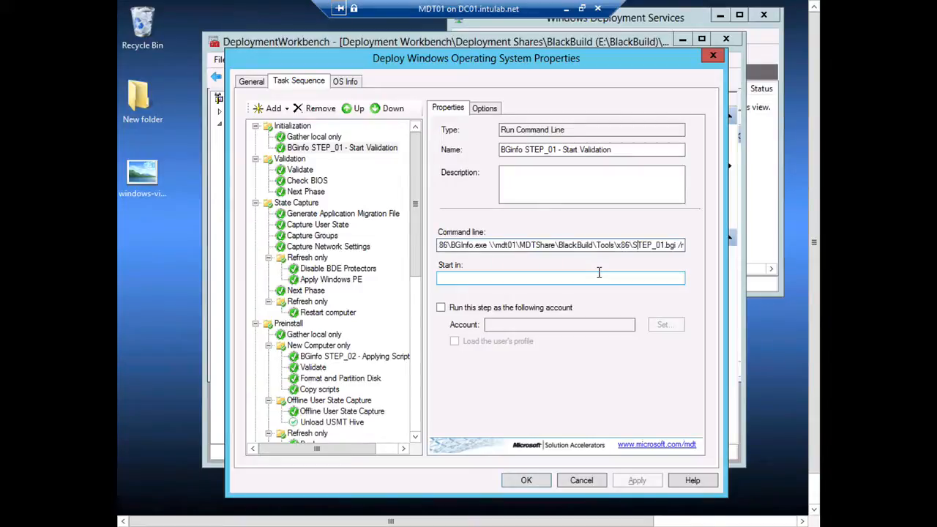
pyautogui.press('Right')
pyautogui.press('Right')
pyautogui.press('Right')
pyautogui.press('Right')
pyautogui.press('Right')
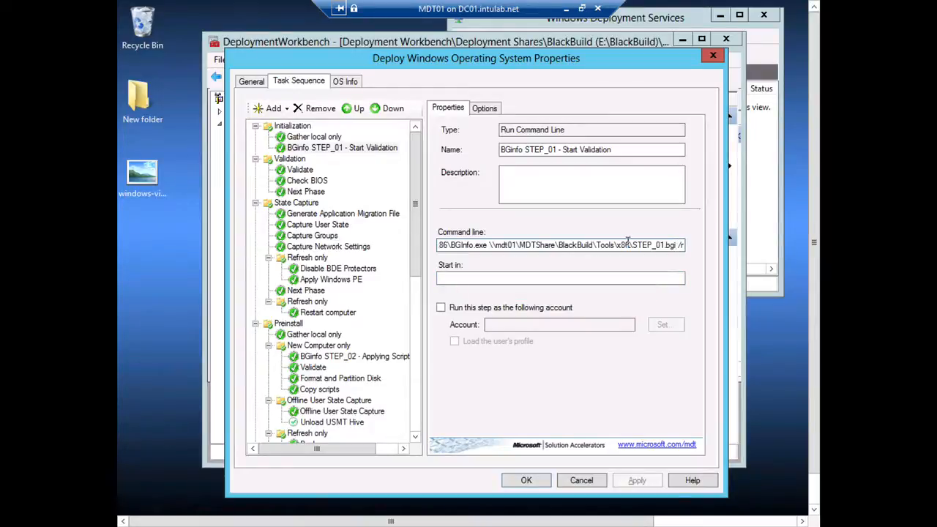
pyautogui.press('End')
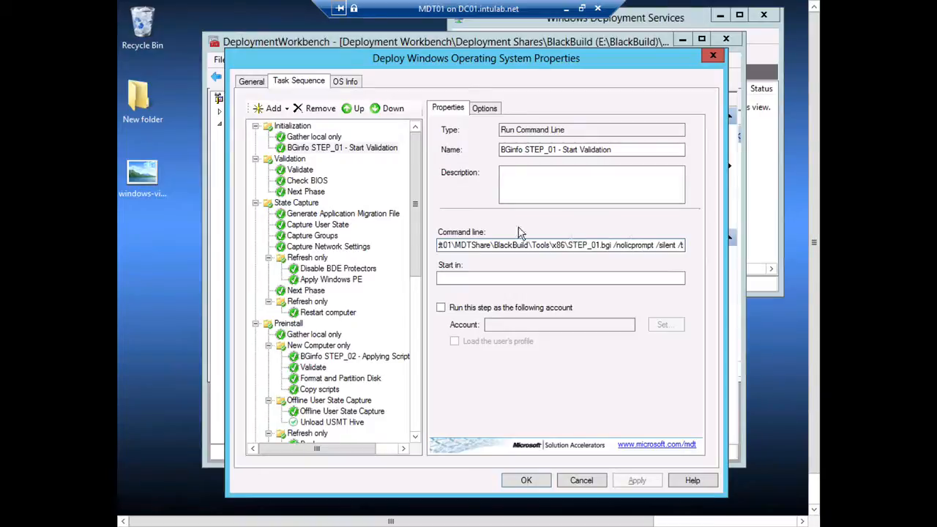
pyautogui.press('Right')
pyautogui.press('Right')
pyautogui.press('Right')
pyautogui.press('Right')
pyautogui.press('Right')
pyautogui.press('Right')
pyautogui.press('Right')
pyautogui.press('Right')
pyautogui.press('Right')
pyautogui.press('Right')
pyautogui.press('Right')
pyautogui.press('Right')
pyautogui.press('Right')
pyautogui.press('Right')
pyautogui.press('Right')
pyautogui.press('Right')
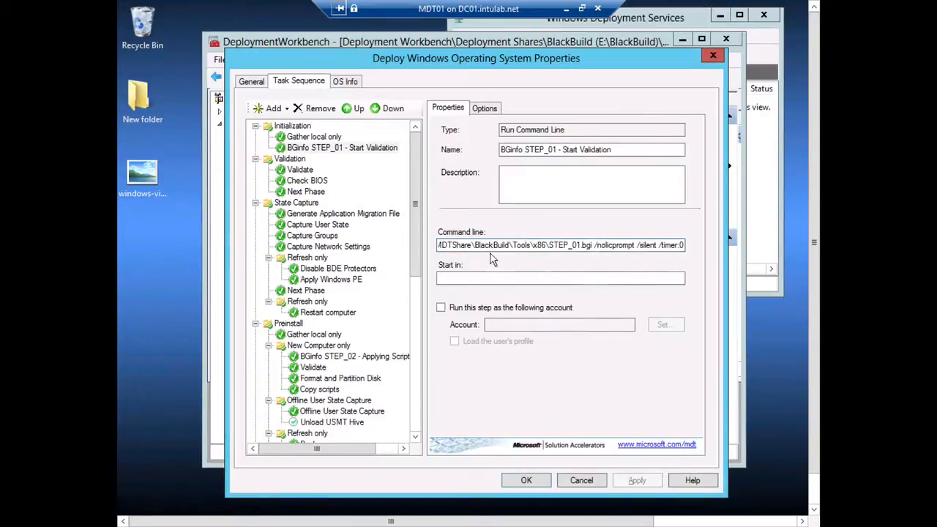
# Go back through the STEP_01 command line from its .bgi file argument to the beginning of the BGInfo.exe path.
pyautogui.click(594, 246)
pyautogui.press('Left')
pyautogui.press('Left')
pyautogui.press('Left')
pyautogui.press('Left')
pyautogui.press('Left')
pyautogui.press('Left')
pyautogui.press('Left')
pyautogui.press('Left')
pyautogui.press('Left')
pyautogui.press('Left')
pyautogui.press('Left')
pyautogui.press('Left')
pyautogui.press('Left')
pyautogui.press('Left')
pyautogui.press('Left')
pyautogui.press('Left')
pyautogui.press('Left')
pyautogui.press('Left')
pyautogui.press('Left')
pyautogui.press('Left')
pyautogui.press('Left')
pyautogui.press('Left')
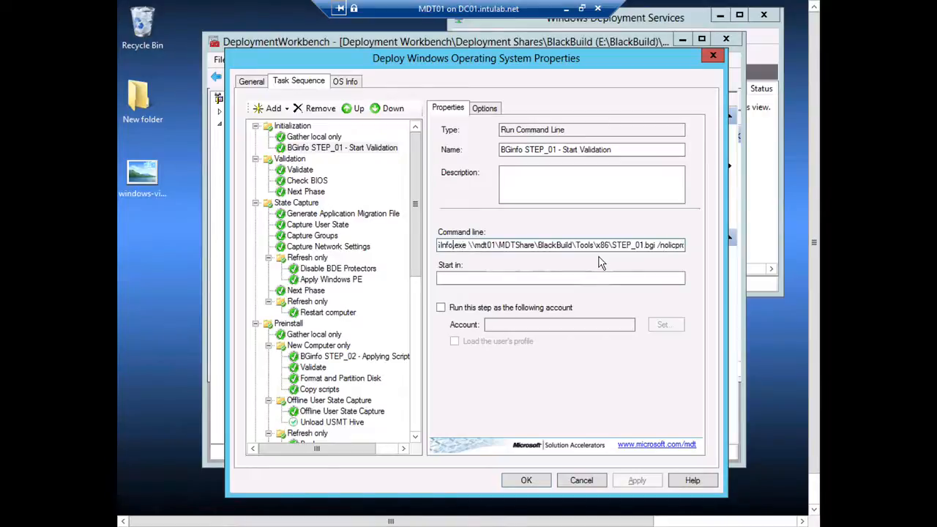
pyautogui.press('Left')
pyautogui.press('Left')
pyautogui.press('Left')
pyautogui.press('Left')
pyautogui.press('Left')
pyautogui.press('Left')
pyautogui.press('Left')
pyautogui.press('Left')
pyautogui.press('Left')
pyautogui.press('Left')
pyautogui.press('Left')
pyautogui.press('Left')
pyautogui.press('Left')
pyautogui.press('Left')
pyautogui.press('Left')
pyautogui.press('Left')
pyautogui.press('Left')
pyautogui.press('Left')
pyautogui.press('Left')
pyautogui.press('Left')
pyautogui.press('Left')
pyautogui.press('Left')
pyautogui.press('Left')
pyautogui.press('Left')
pyautogui.press('Left')
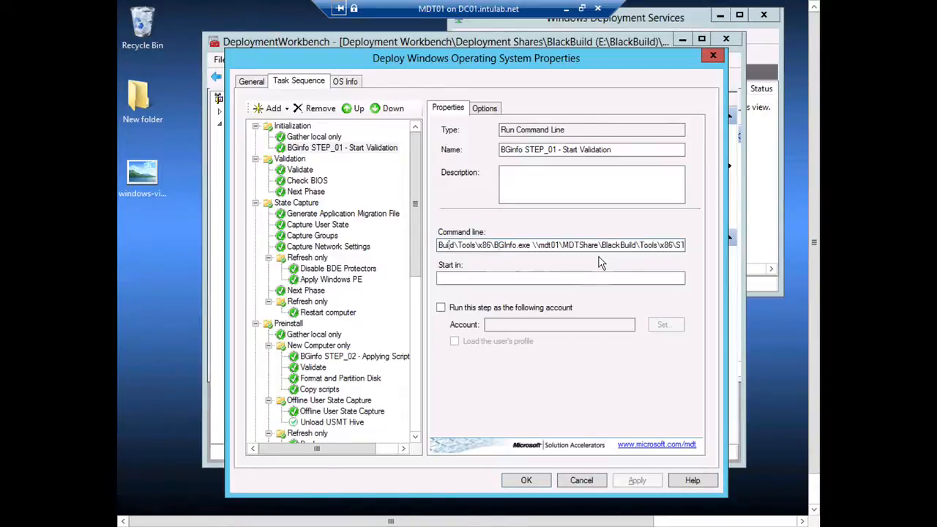
pyautogui.press('Left')
pyautogui.press('Left')
pyautogui.press('Left')
pyautogui.press('Left')
pyautogui.press('Left')
pyautogui.press('Left')
pyautogui.press('Left')
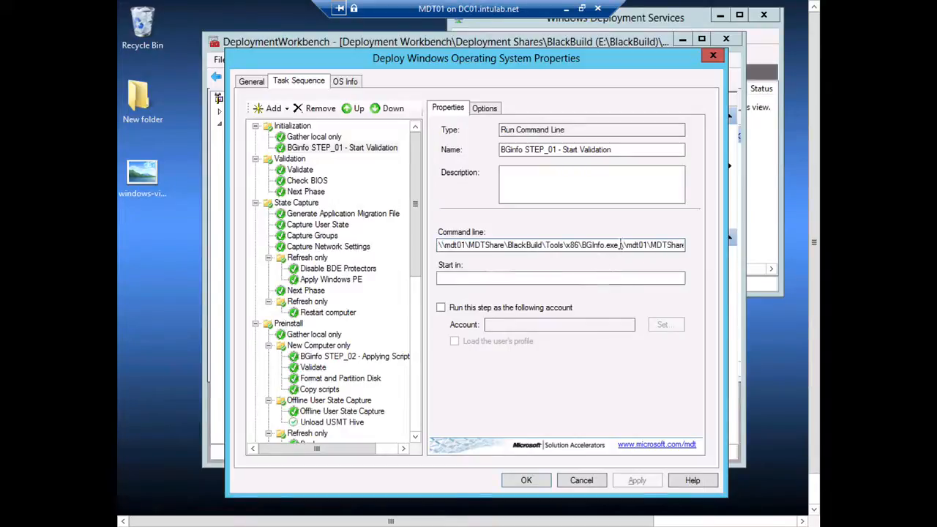
pyautogui.press('Left')
# Read the BGinfo STEP_01 step's command line from the BGInfo.exe path through the STEP_01.bgi file argument.
pyautogui.click(620, 275)
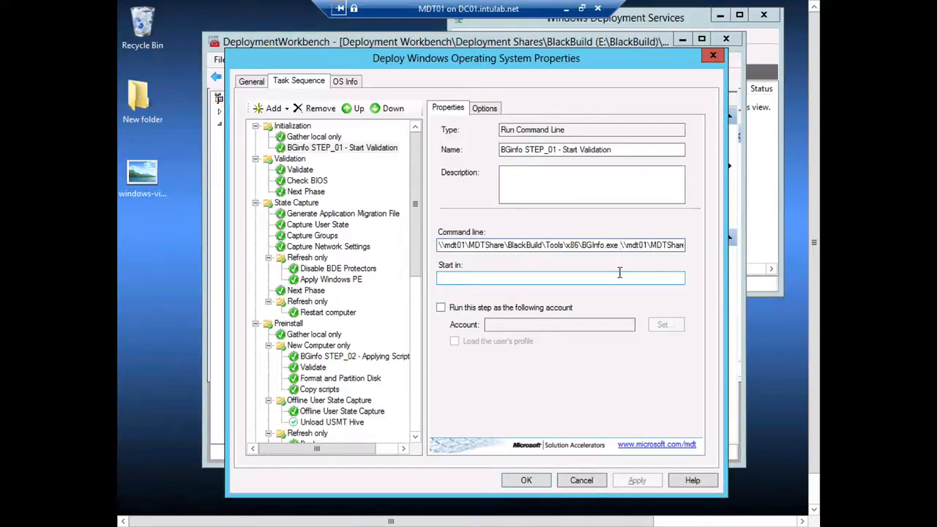
pyautogui.press('Right')
pyautogui.press('Right')
pyautogui.press('Right')
pyautogui.press('Right')
pyautogui.press('Right')
pyautogui.press('Right')
pyautogui.press('Right')
pyautogui.press('Right')
pyautogui.press('Right')
pyautogui.press('Right')
pyautogui.press('Right')
pyautogui.press('Right')
pyautogui.press('Right')
pyautogui.press('Right')
pyautogui.press('Right')
pyautogui.press('Right')
pyautogui.press('Right')
pyautogui.press('Right')
pyautogui.press('Right')
pyautogui.press('Right')
pyautogui.press('Right')
pyautogui.press('Right')
pyautogui.press('Right')
pyautogui.press('Right')
pyautogui.press('Right')
pyautogui.press('Right')
pyautogui.press('Right')
pyautogui.press('Right')
pyautogui.press('Right')
pyautogui.press('Right')
pyautogui.press('Right')
pyautogui.press('Right')
pyautogui.press('Right')
pyautogui.press('Right')
pyautogui.press('Right')
pyautogui.press('Right')
pyautogui.press('Right')
pyautogui.press('Right')
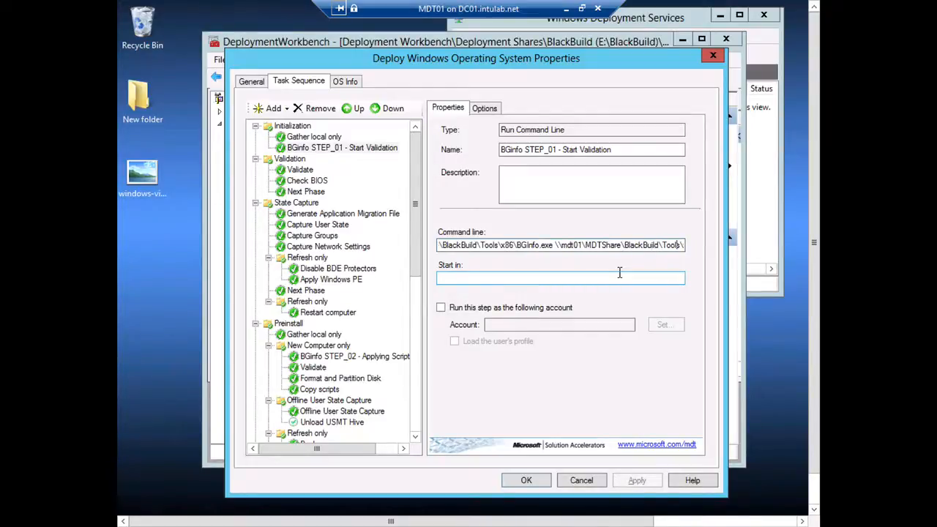
pyautogui.press('Right')
pyautogui.press('Right')
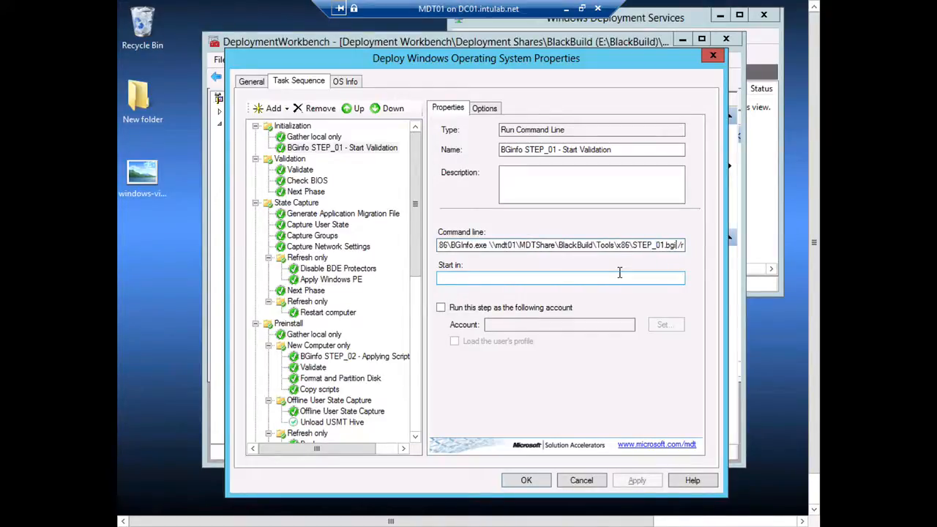
pyautogui.press('Right')
pyautogui.press('Right')
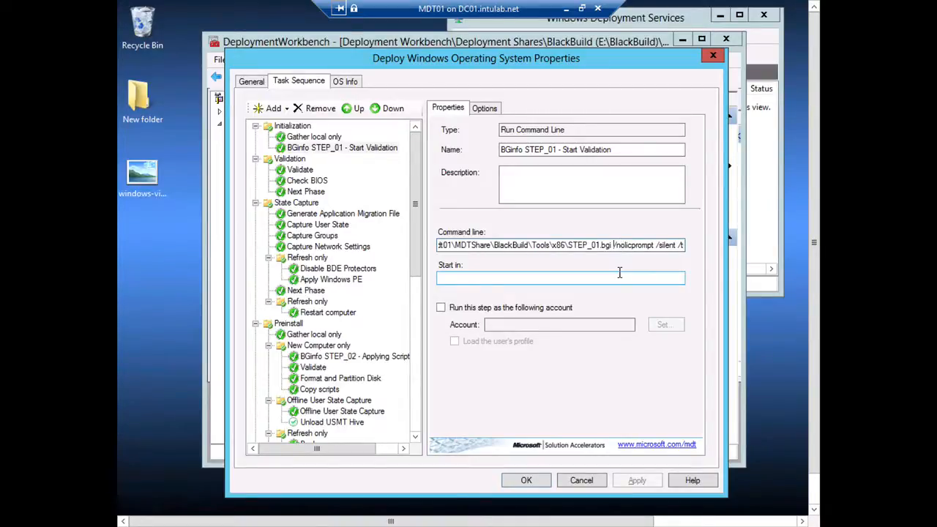
# Read the switches that follow STEP_01.bgi in the command line, through to the final timer switch.
pyautogui.press('Right')
pyautogui.press('Right')
pyautogui.press('Right')
pyautogui.press('Right')
pyautogui.press('Right')
pyautogui.press('Right')
pyautogui.press('Right')
pyautogui.press('Right')
pyautogui.press('Right')
pyautogui.press('Right')
pyautogui.press('Right')
pyautogui.press('Right')
pyautogui.press('Right')
pyautogui.press('Right')
pyautogui.press('Right')
pyautogui.press('Right')
pyautogui.press('Right')
pyautogui.press('Right')
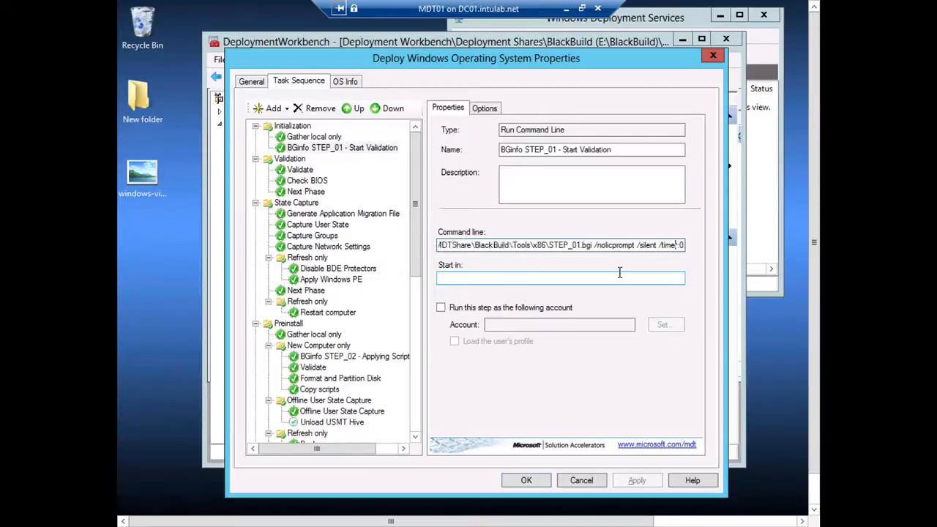
pyautogui.press('Right')
pyautogui.press('Right')
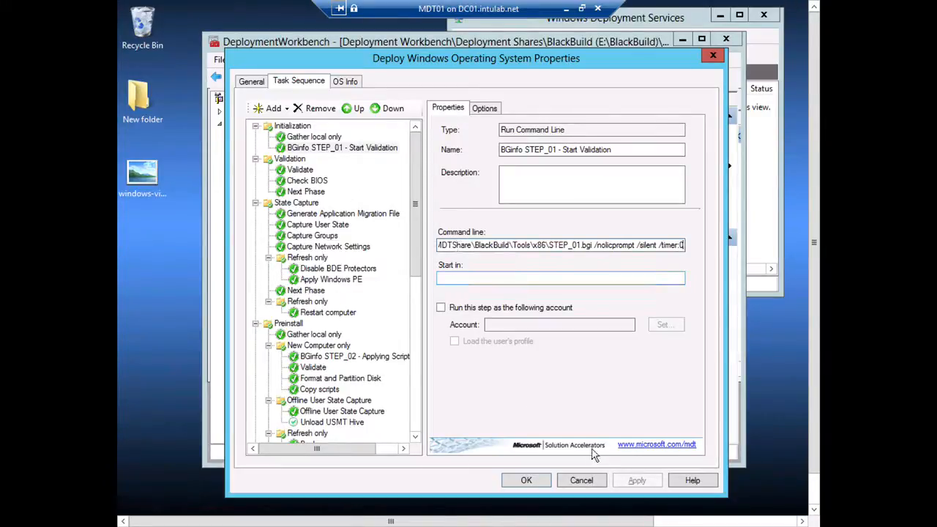
# Review the BGinfo STEP_01 step in the Initialization group and show the BGinfo STEP_02 - Applying Scripts step under New Computer only.
pyautogui.click(327, 148)
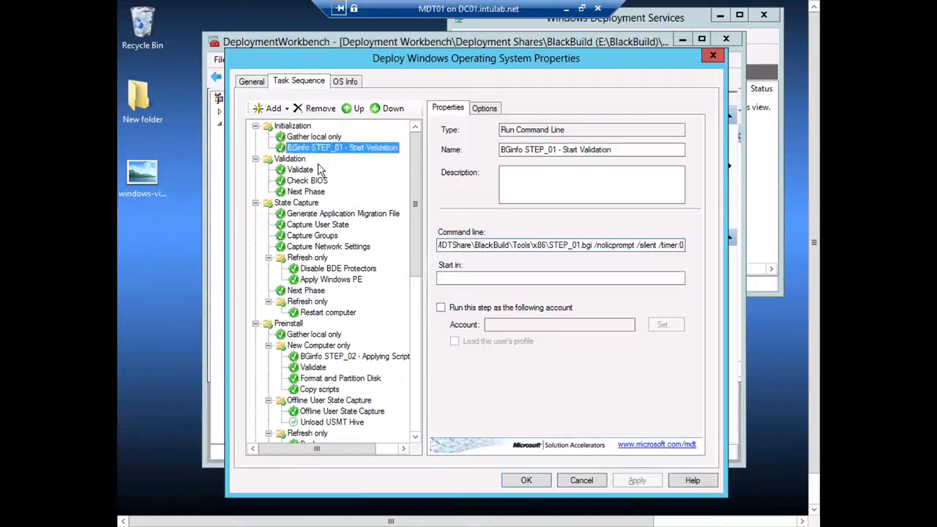
pyautogui.click(327, 225)
pyautogui.click(323, 151)
pyautogui.moveTo(418, 188); pyautogui.dragTo(431, 145)
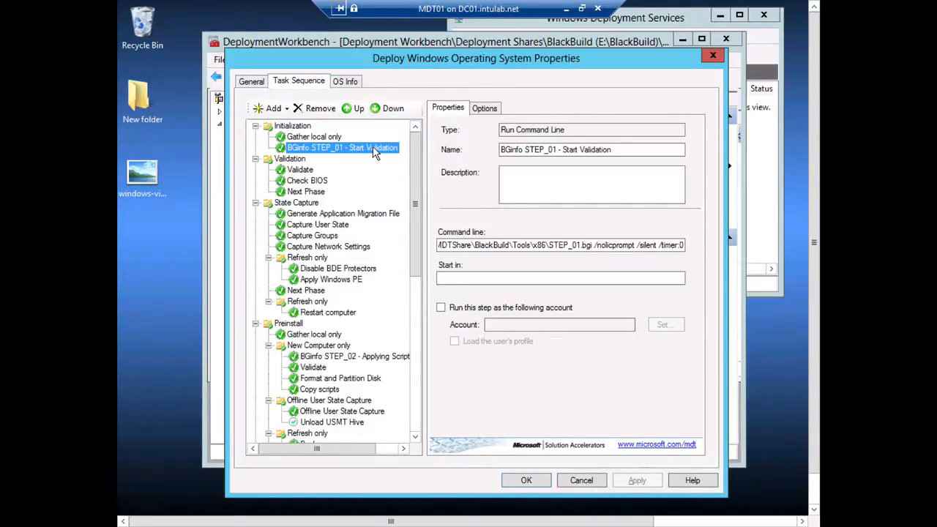
pyautogui.scroll(-1, 415, 176)
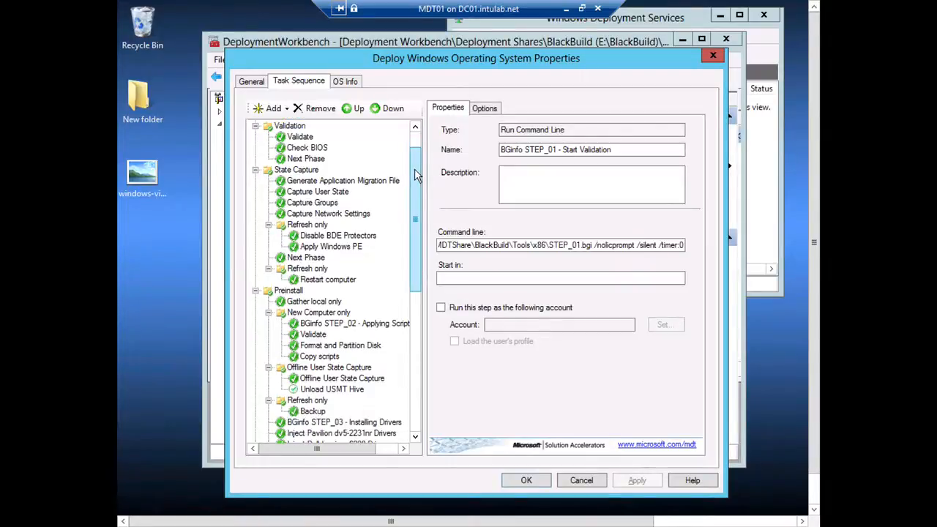
pyautogui.click(350, 324)
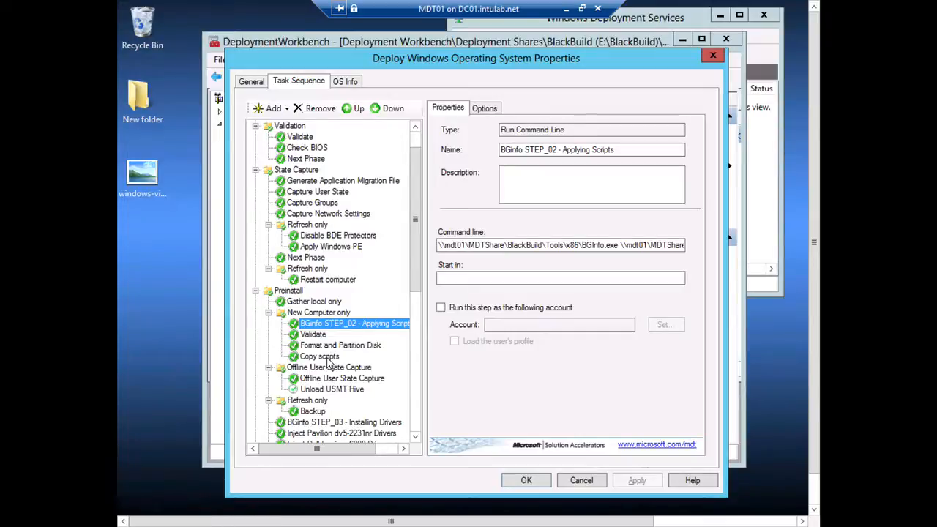
# Show the BGinfo STEP_03 - Installing Drivers step in Preinstall and the BGinfo STEP_04 - Installing Windows step in Install.
pyautogui.moveTo(415, 261); pyautogui.dragTo(409, 355)
pyautogui.click(372, 270)
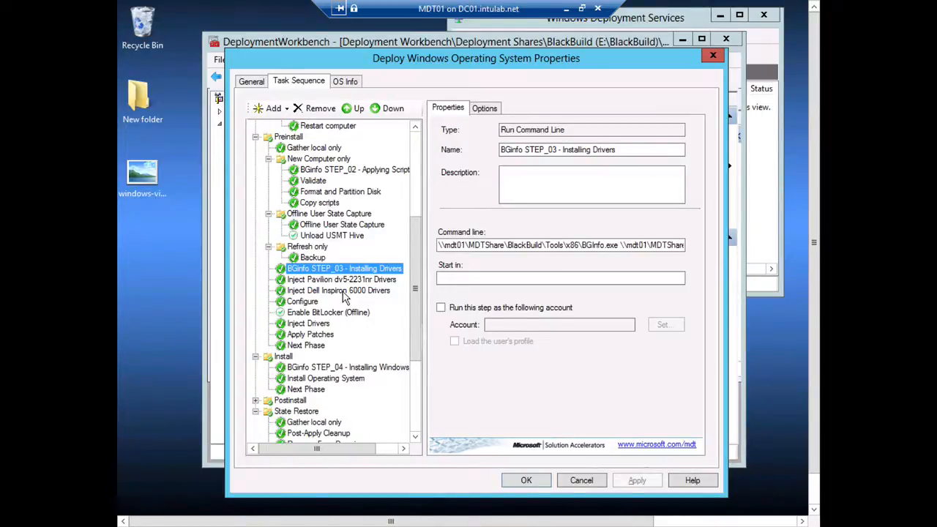
pyautogui.moveTo(415, 289); pyautogui.dragTo(415, 323)
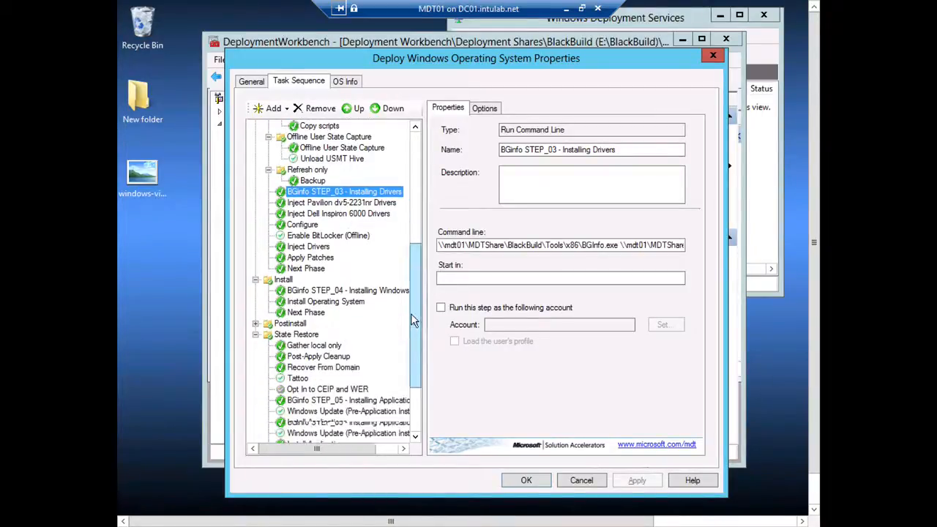
pyautogui.click(343, 292)
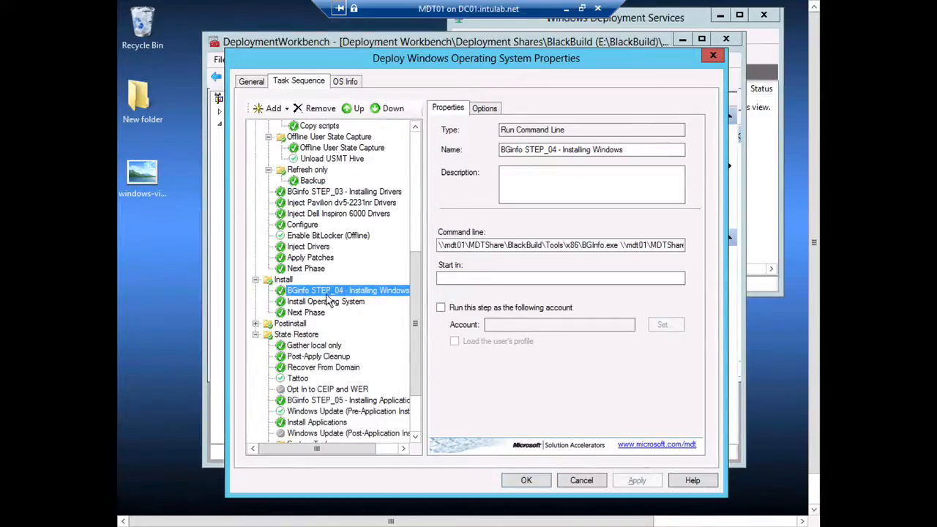
# Examine the Install Applications, BGinfo STEP_05 - Installing Applications and BGinfo STEP_06 - Image Complete steps in the State Restore group.
pyautogui.moveTo(416, 308); pyautogui.dragTo(414, 355)
pyautogui.click(334, 346)
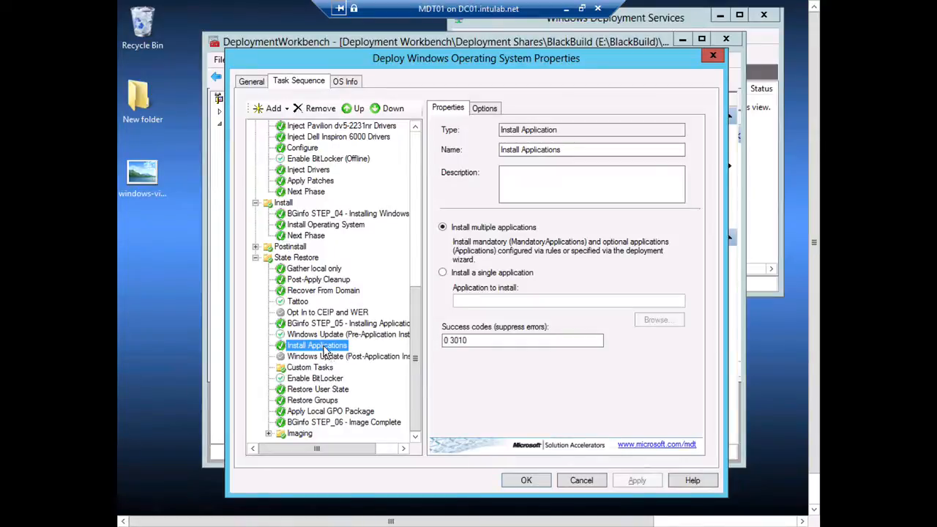
pyautogui.click(302, 325)
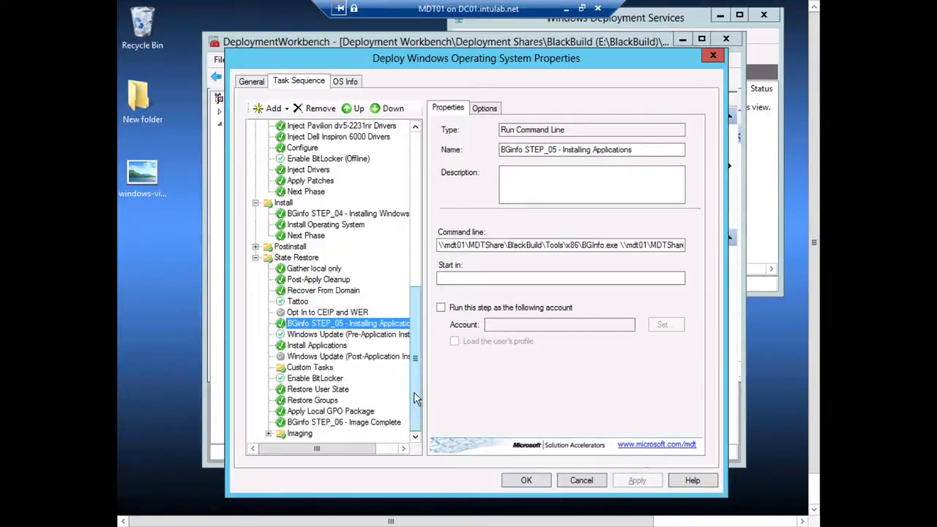
pyautogui.click(309, 424)
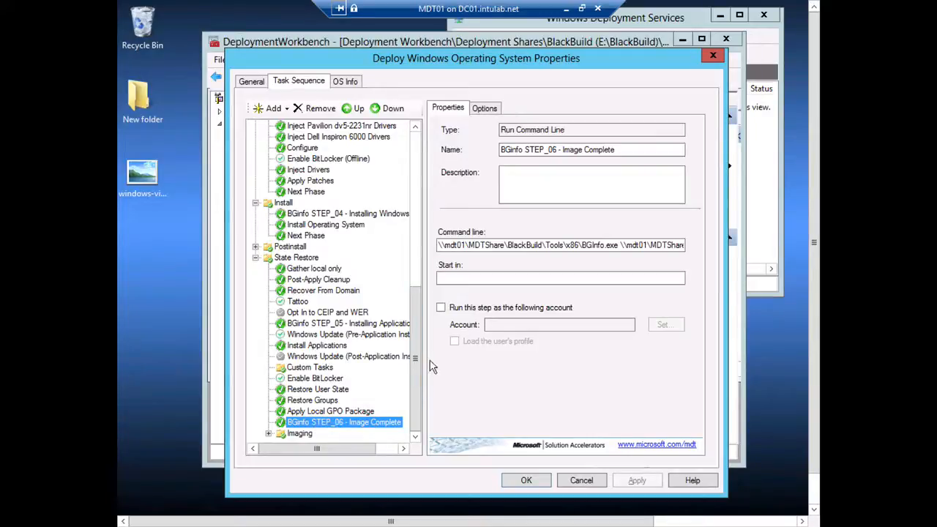
pyautogui.scroll(3, 416, 370)
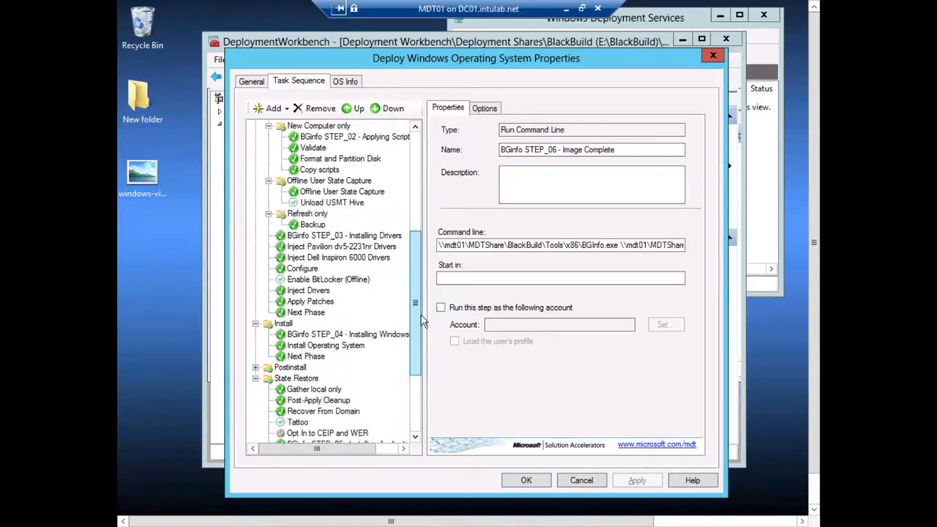
pyautogui.scroll(-3, 419, 375)
pyautogui.scroll(-1, 421, 380)
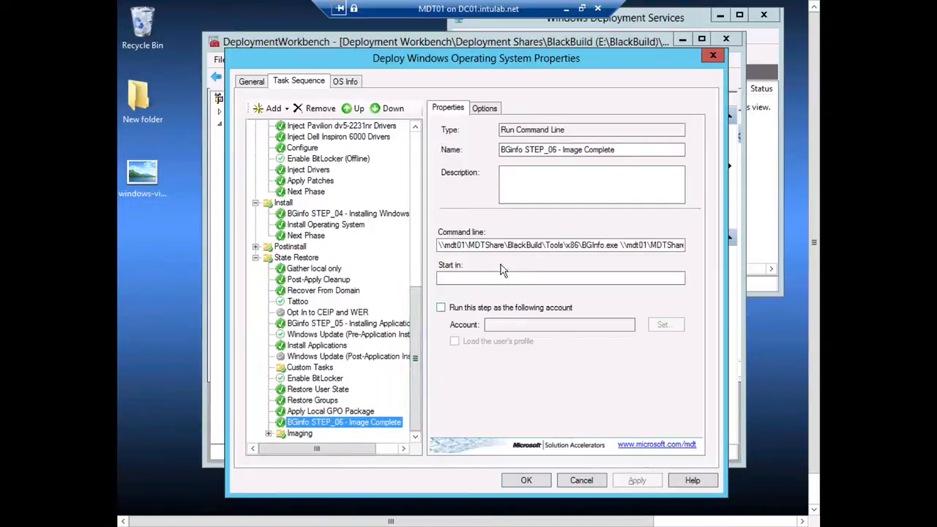
# Read the BGinfo STEP_06 step's command line from the BGInfo.exe path through its .bgi file argument.
pyautogui.click(518, 245)
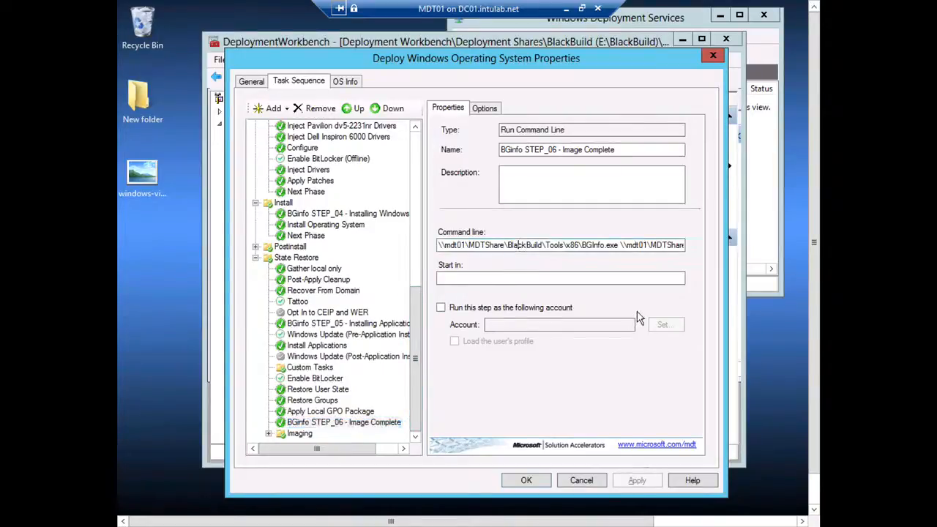
pyautogui.press('Right')
pyautogui.press('Right')
pyautogui.press('Right')
pyautogui.press('Right')
pyautogui.press('Right')
pyautogui.press('Right')
pyautogui.press('Right')
pyautogui.press('Right')
pyautogui.press('Right')
pyautogui.press('Right')
pyautogui.press('Right')
pyautogui.press('Right')
pyautogui.press('Right')
pyautogui.press('Right')
pyautogui.press('Right')
pyautogui.press('Right')
pyautogui.press('Right')
pyautogui.press('Right')
pyautogui.press('Right')
pyautogui.press('Right')
pyautogui.press('Right')
pyautogui.press('Right')
pyautogui.press('Right')
pyautogui.press('Right')
pyautogui.press('Right')
pyautogui.press('Right')
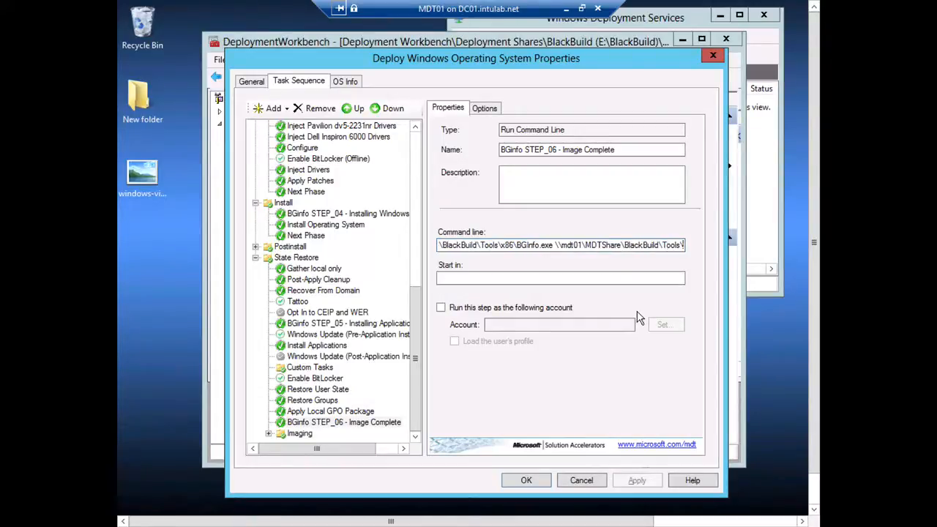
pyautogui.press('Right')
pyautogui.press('Right')
pyautogui.press('Right')
pyautogui.press('Right')
pyautogui.press('Right')
pyautogui.press('Right')
pyautogui.press('Right')
pyautogui.press('Right')
pyautogui.press('Right')
pyautogui.press('Right')
pyautogui.press('Right')
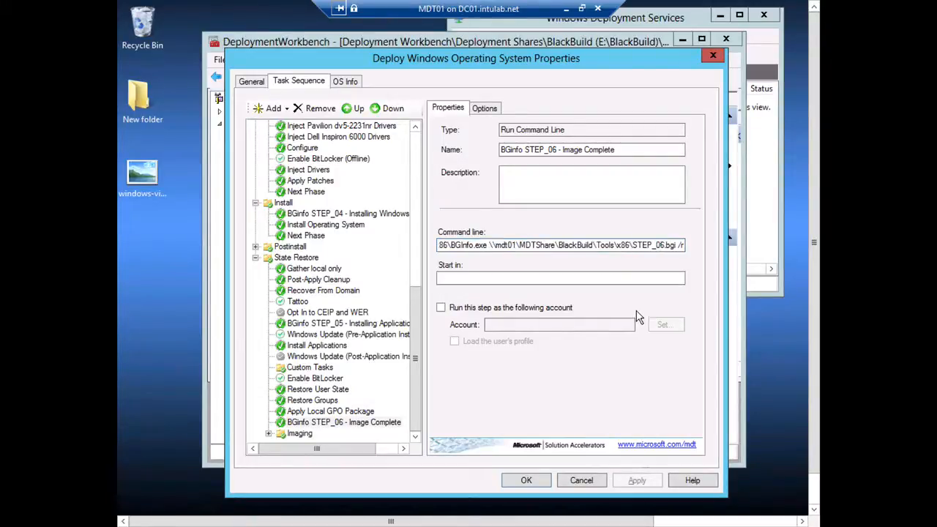
# Read the switches after the .bgi file in the BGinfo STEP_06 command line, up to the timer switch.
pyautogui.click(555, 150)
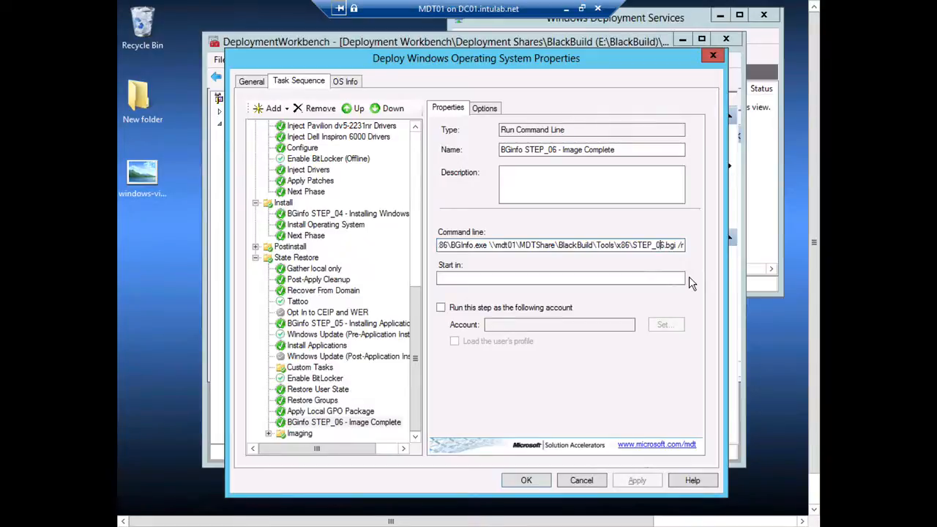
pyautogui.press('Right')
pyautogui.press('Right')
pyautogui.press('Right')
pyautogui.press('Right')
pyautogui.press('Right')
pyautogui.press('Right')
pyautogui.press('Right')
pyautogui.press('Right')
pyautogui.press('Right')
pyautogui.press('Right')
pyautogui.press('Right')
pyautogui.press('Right')
pyautogui.press('Right')
pyautogui.press('Right')
pyautogui.press('Right')
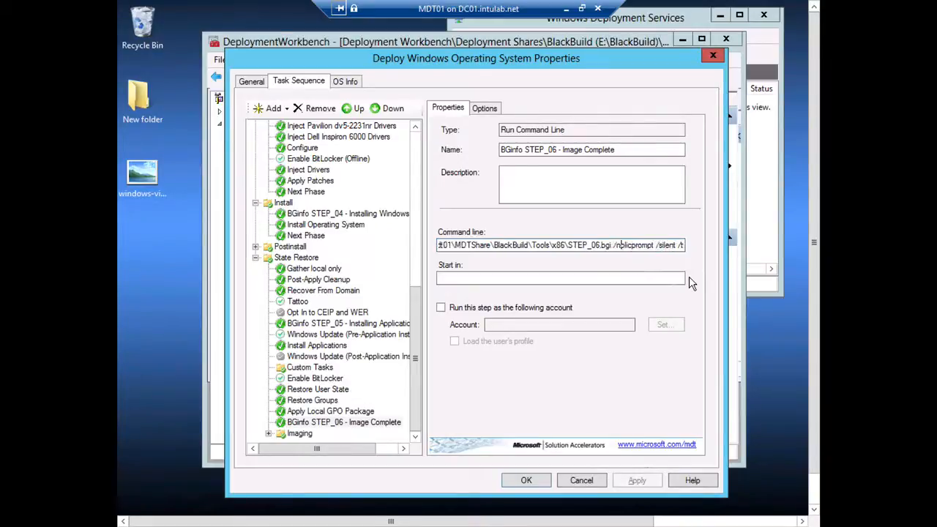
pyautogui.press('Right')
pyautogui.press('Right')
pyautogui.press('Right')
pyautogui.press('Right')
pyautogui.press('Right')
pyautogui.press('Right')
pyautogui.press('Right')
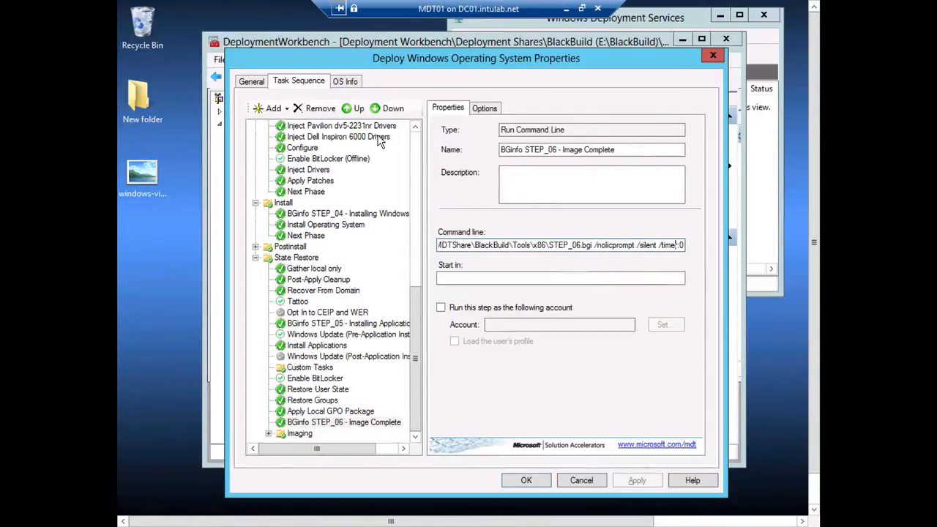
pyautogui.write('r')
# Accept and close the Deploy Windows Operating System task sequence properties and select the BlackBuild (E:\BlackBuild) deployment share.
pyautogui.scroll(9, 415, 376)
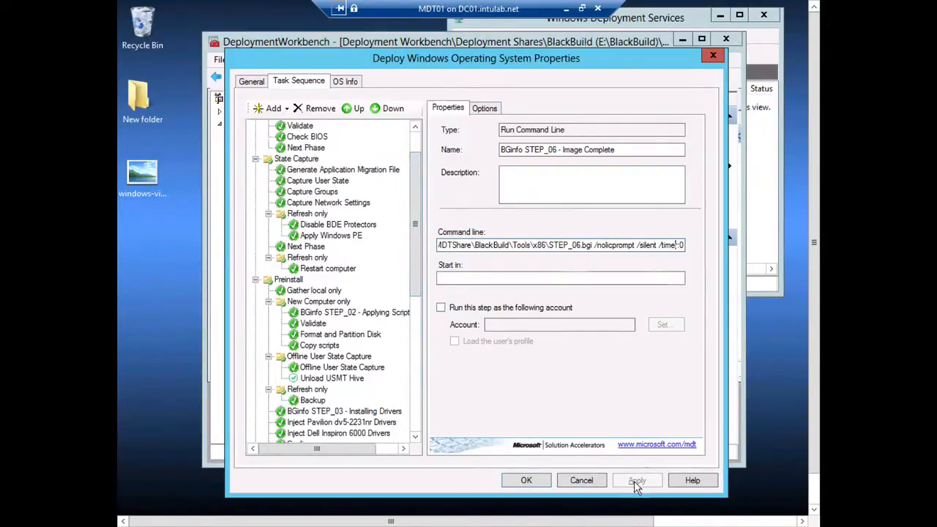
pyautogui.click(542, 481)
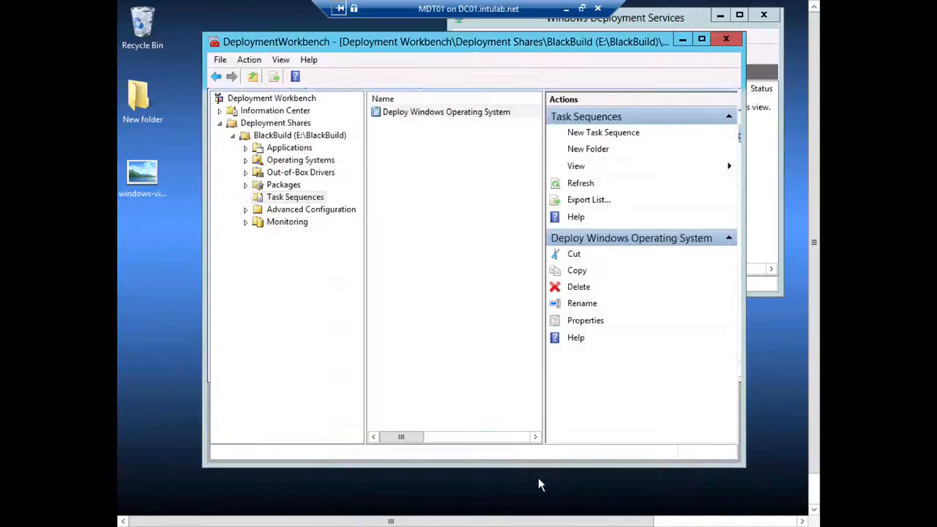
pyautogui.click(452, 203)
pyautogui.click(267, 125)
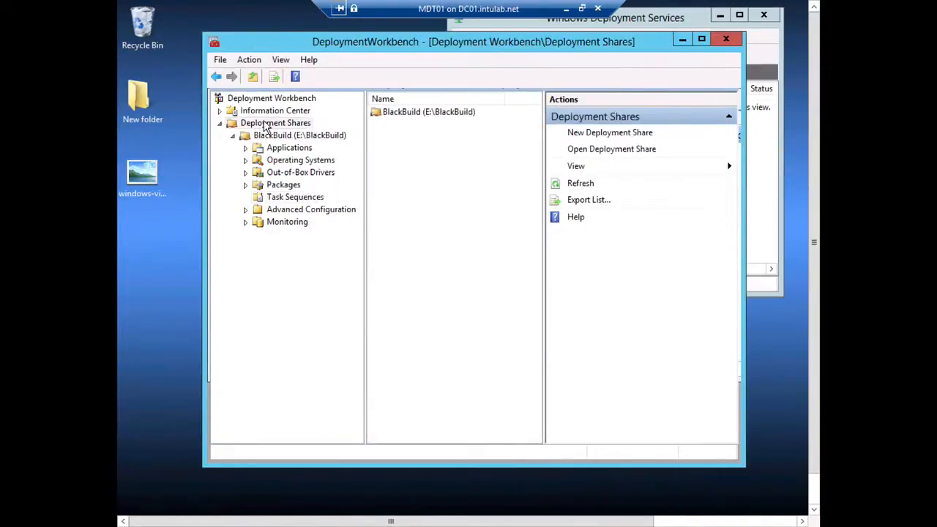
pyautogui.click(220, 59)
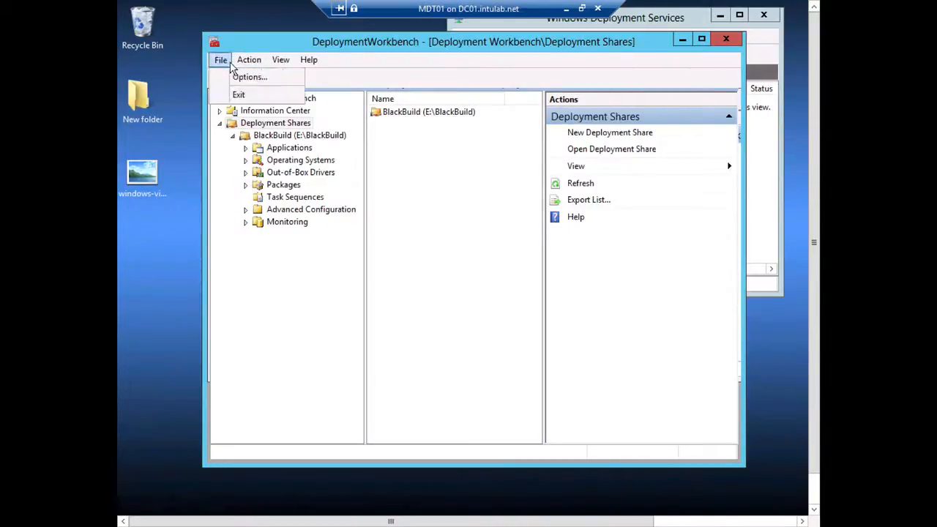
pyautogui.moveTo(254, 63)
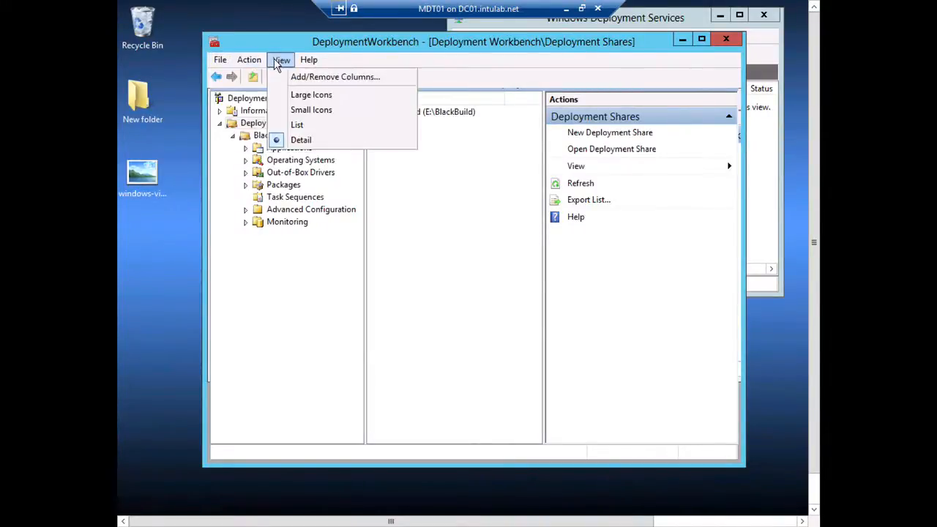
pyautogui.click(248, 59)
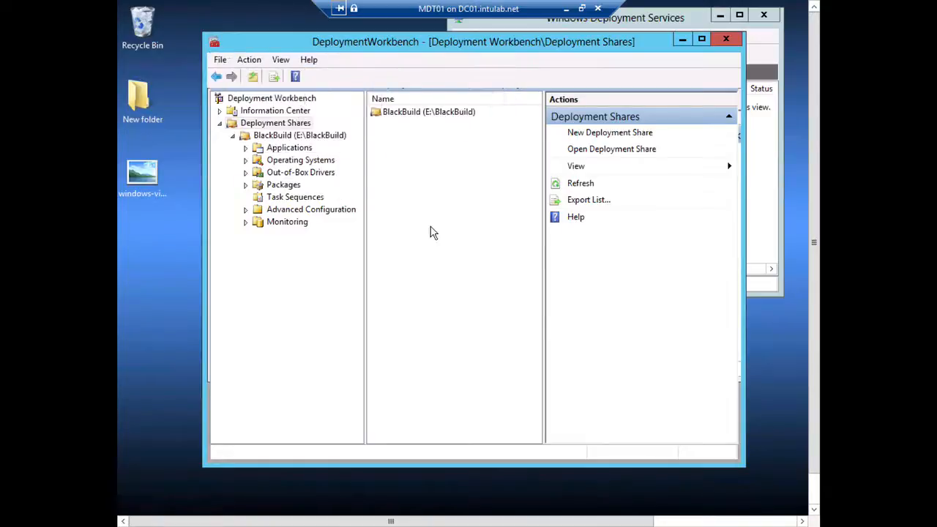
pyautogui.click(287, 138)
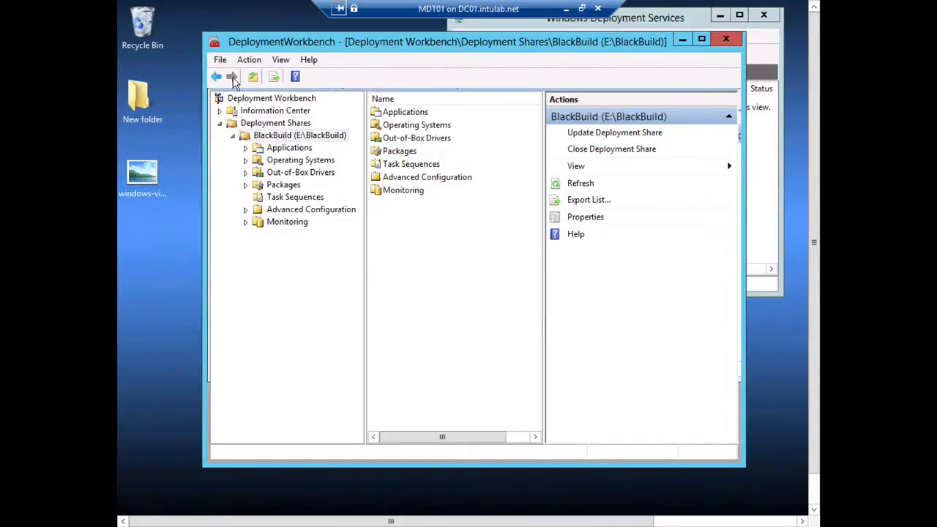
# Update the BlackBuild deployment share with the option to optimize the boot image updating process, and finish the wizard.
pyautogui.click(222, 60)
pyautogui.moveTo(253, 64)
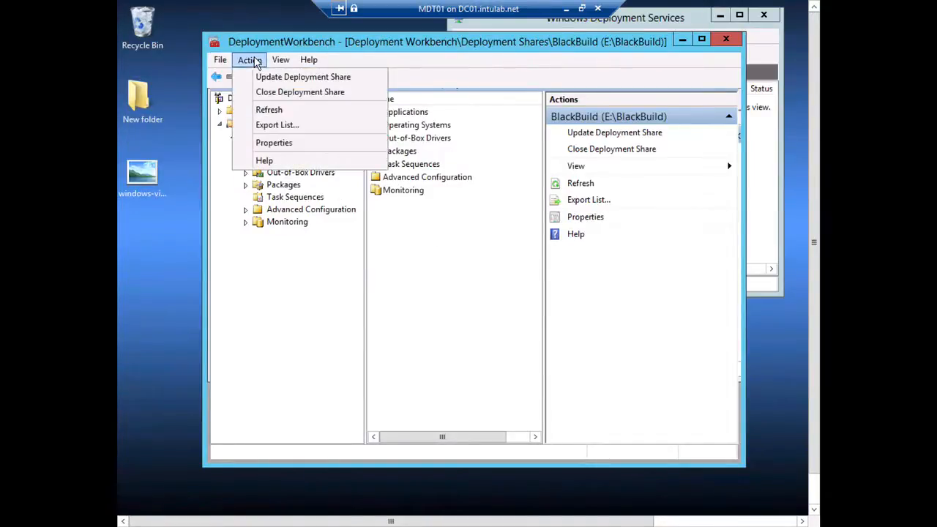
pyautogui.click(284, 79)
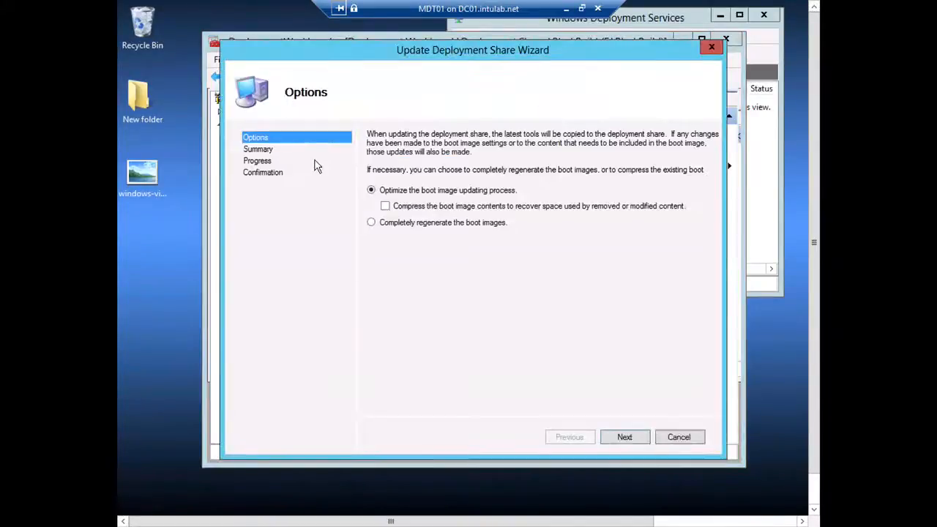
pyautogui.click(633, 437)
pyautogui.click(633, 437)
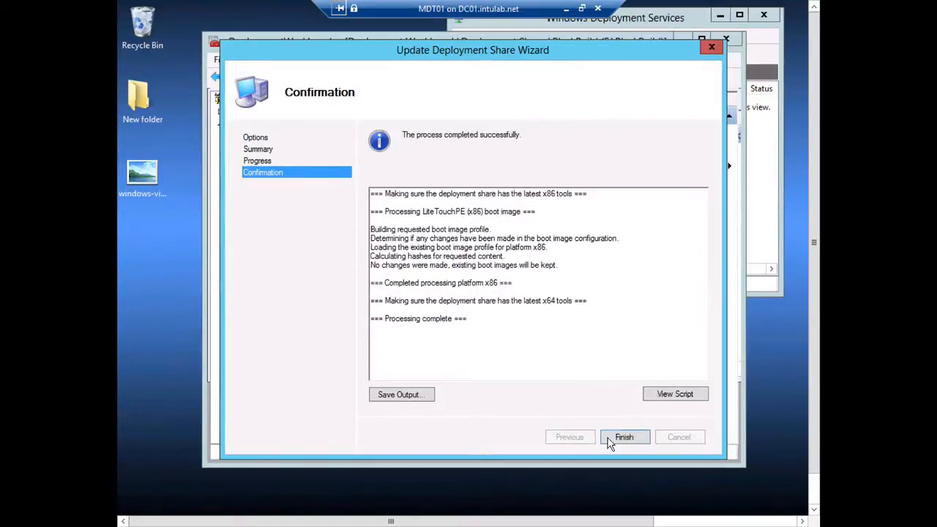
pyautogui.click(610, 439)
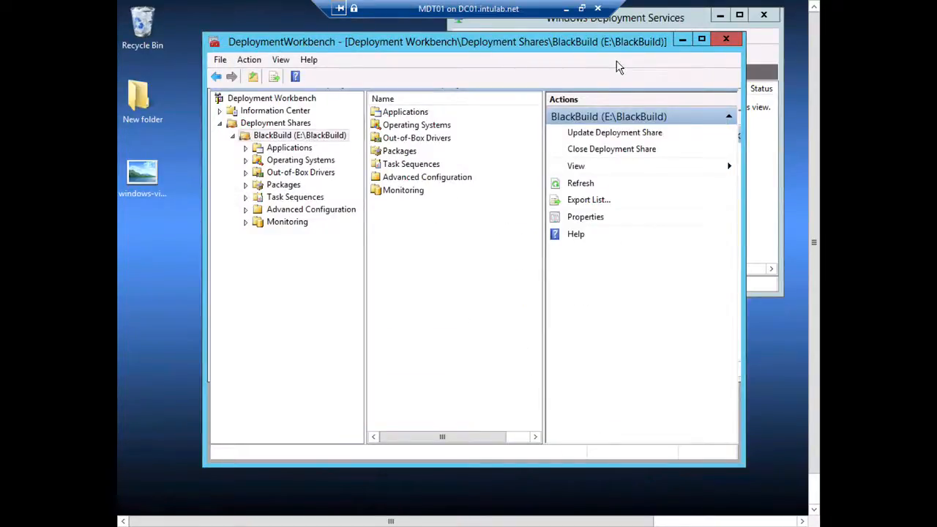
# Minimize the Deployment Workbench and maximize the Windows Deployment Services window.
pyautogui.click(682, 39)
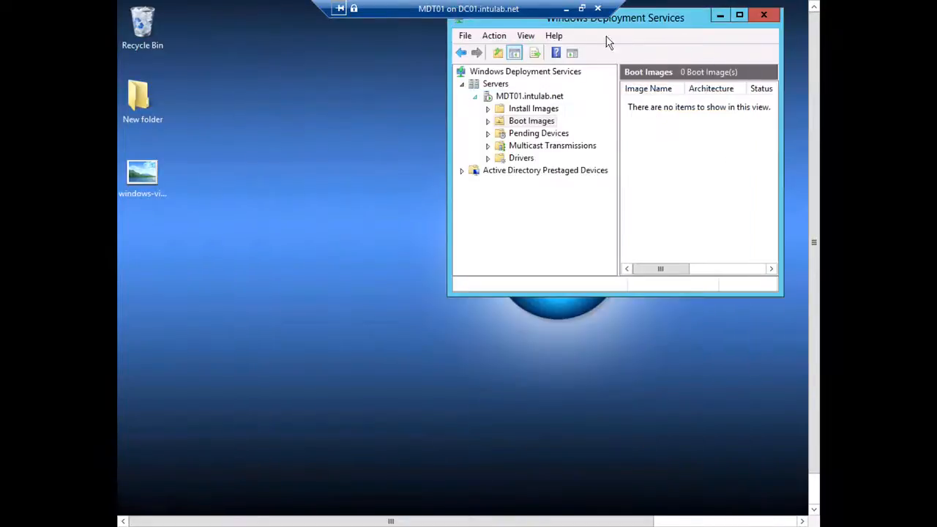
pyautogui.moveTo(649, 22); pyautogui.dragTo(432, 73)
pyautogui.click(520, 65)
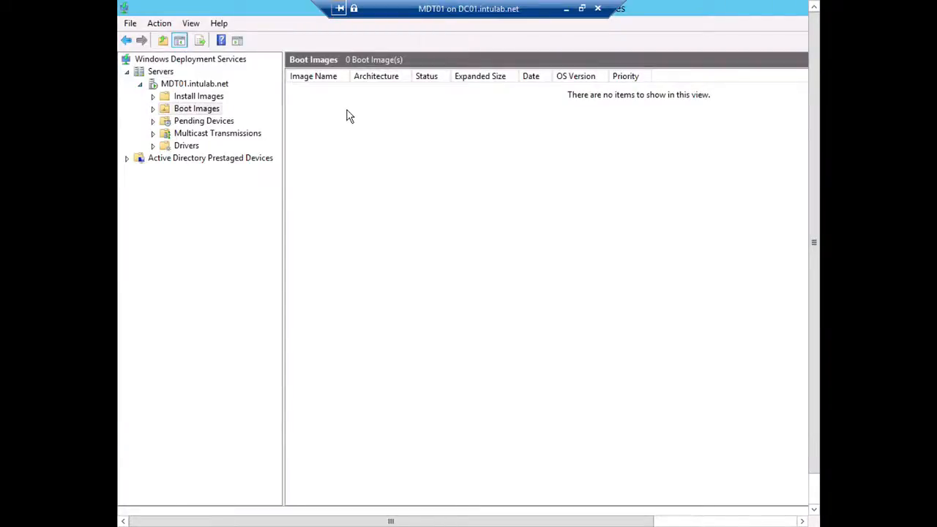
# Add E:\BlackBuild\Boot\LiteTouchPE_x86.wim to the Boot Images of MDT01.intulab.net, keeping the wizard's default settings.
pyautogui.click(170, 108)
pyautogui.click(159, 24)
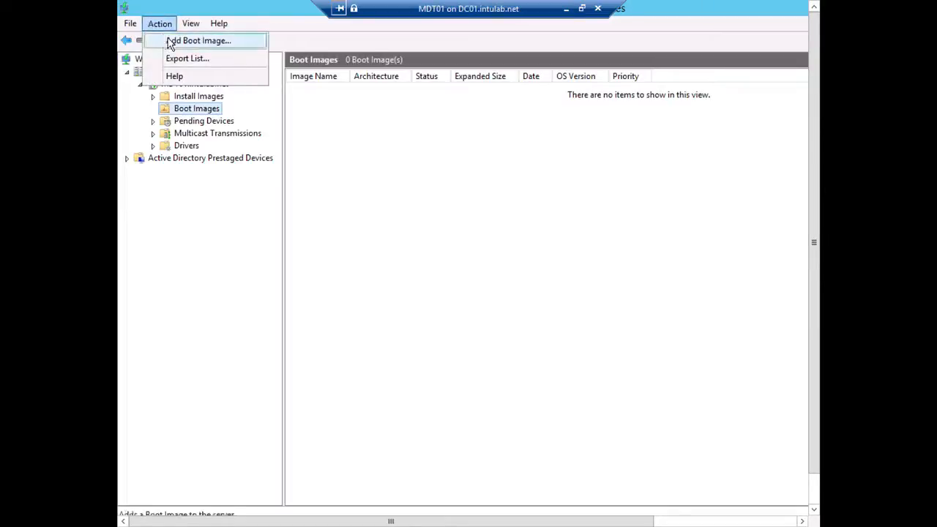
pyautogui.click(170, 41)
pyautogui.click(673, 229)
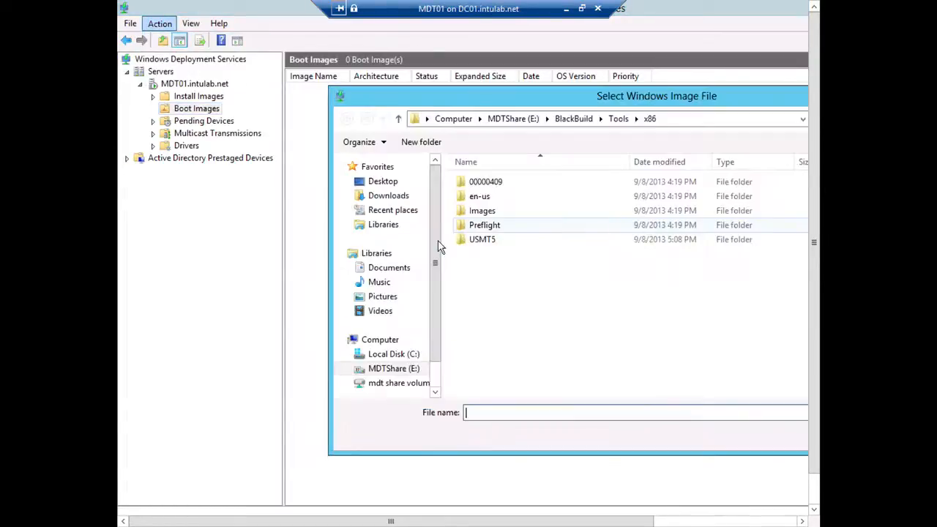
pyautogui.click(564, 119)
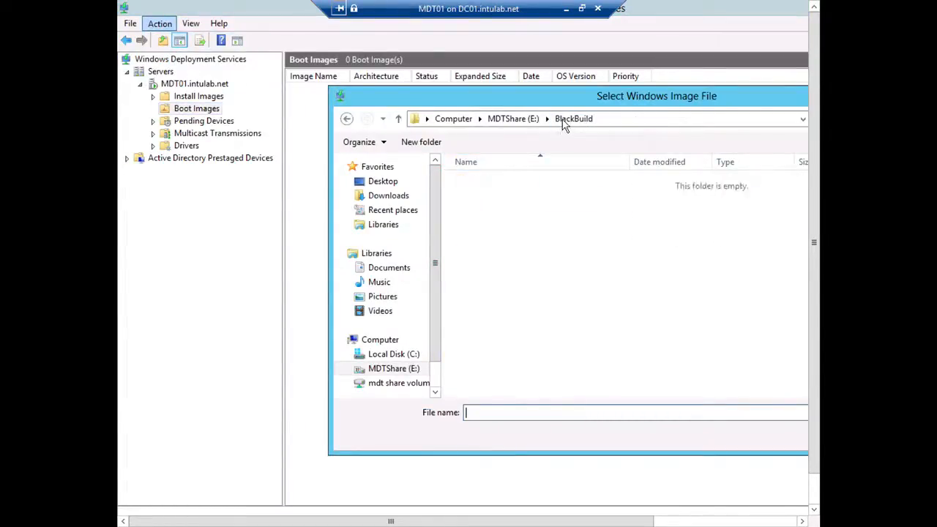
pyautogui.doubleClick(483, 227)
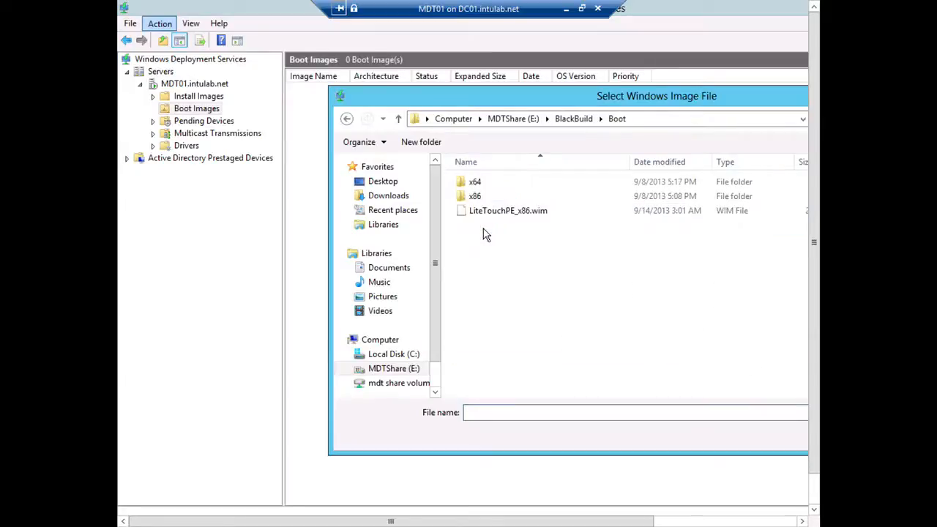
pyautogui.doubleClick(485, 213)
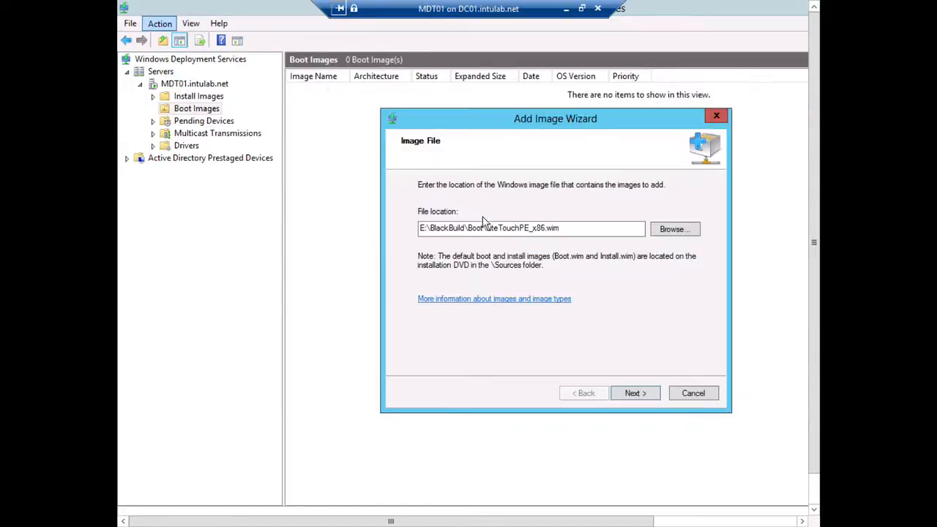
pyautogui.click(633, 393)
pyautogui.click(633, 393)
pyautogui.click(633, 393)
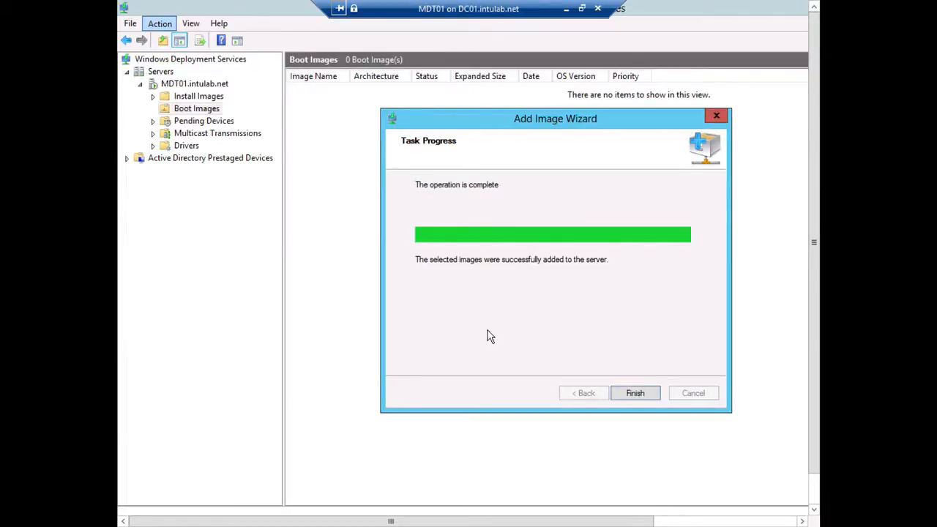
pyautogui.click(640, 396)
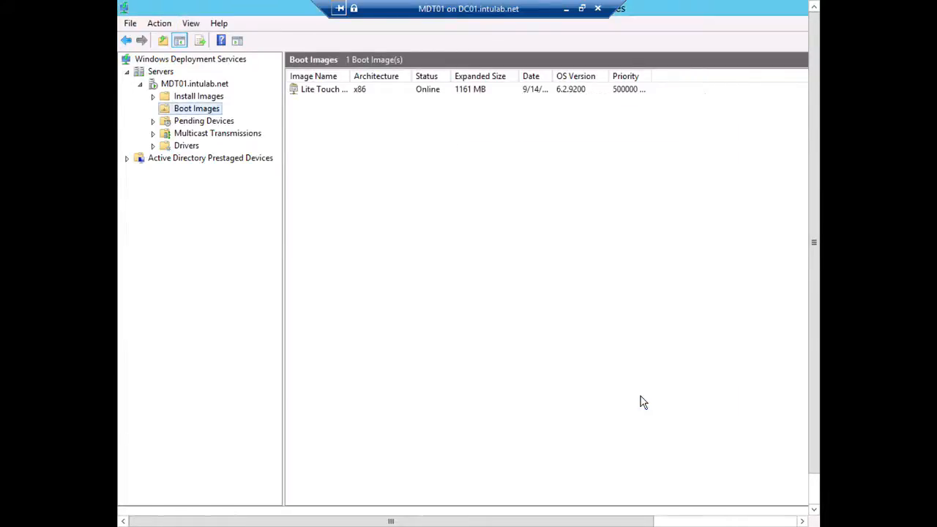
# Widen the Image Name column and examine the added boot image's full name and date.
pyautogui.click(350, 89)
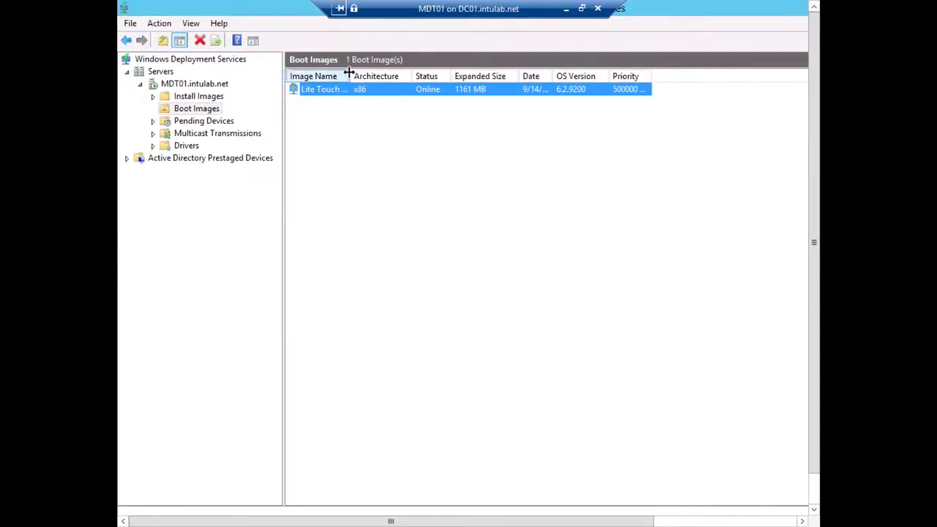
pyautogui.moveTo(349, 71); pyautogui.dragTo(423, 77)
pyautogui.click(410, 154)
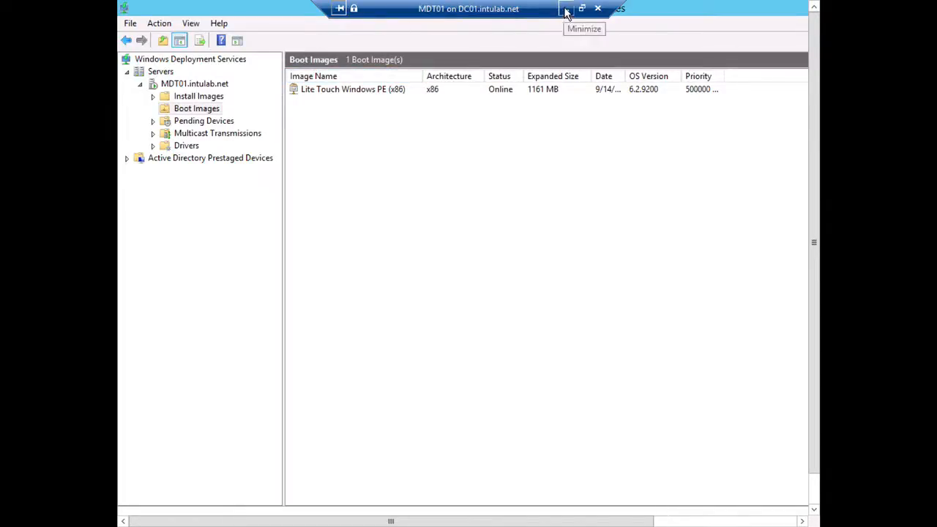
pyautogui.click(679, 89)
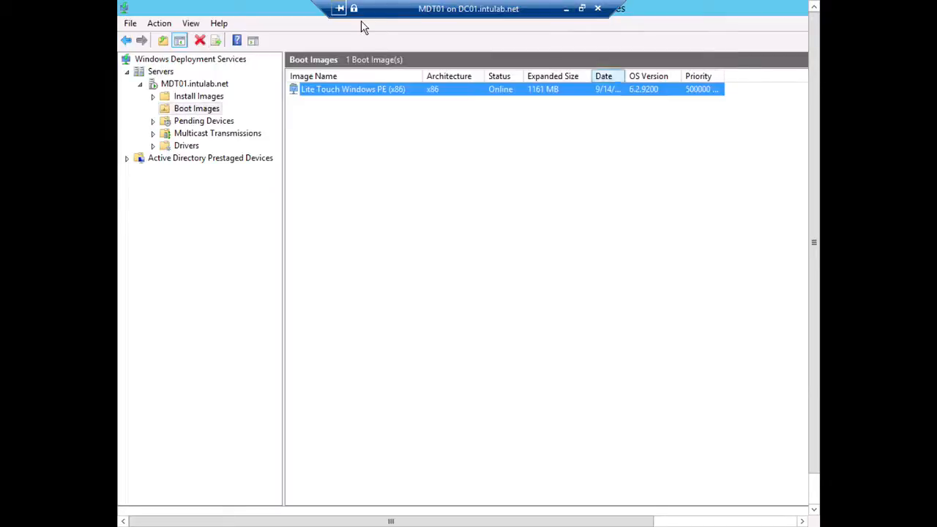
# Restore and minimize the Windows Deployment Services window, and minimize the MDT01 virtual machine connection.
pyautogui.doubleClick(308, 10)
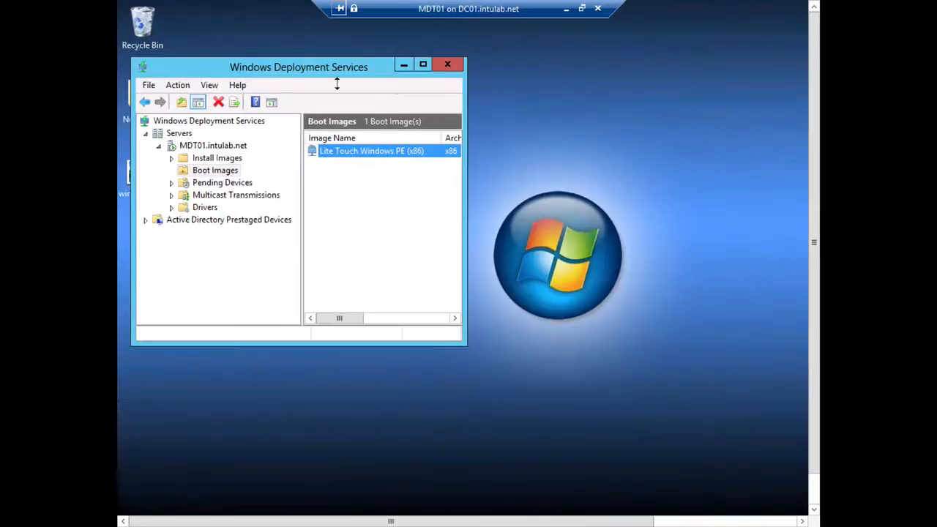
pyautogui.click(404, 65)
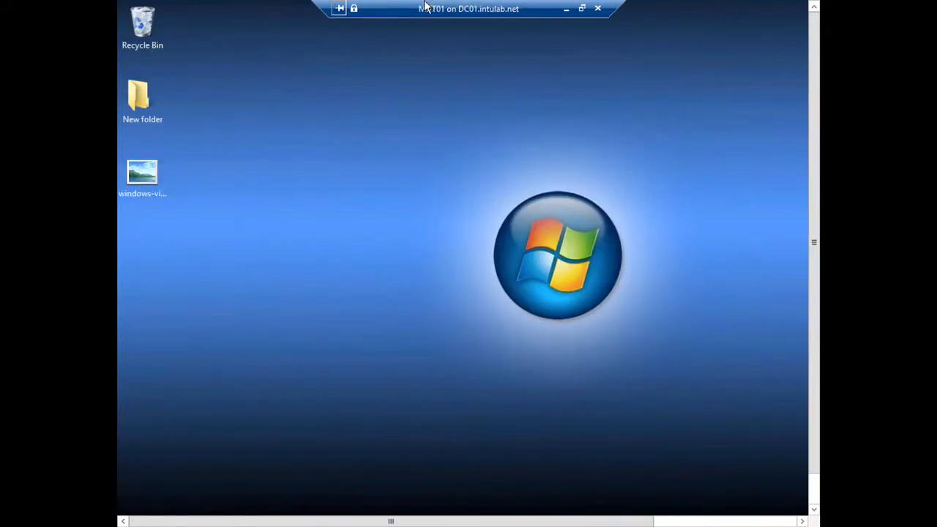
pyautogui.click(566, 9)
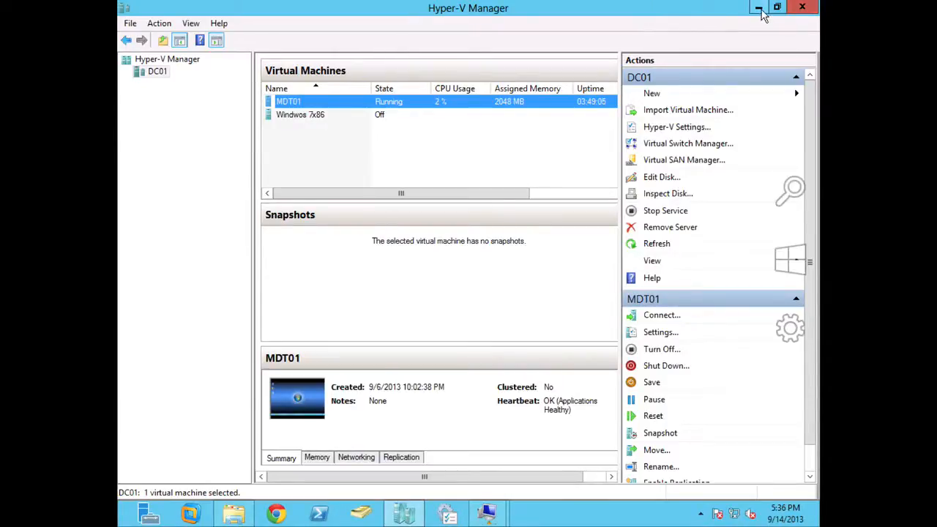
# Select the Windwos 7x86 virtual machine, minimize Hyper-V Manager, and start the machine from its connection window.
pyautogui.click(298, 114)
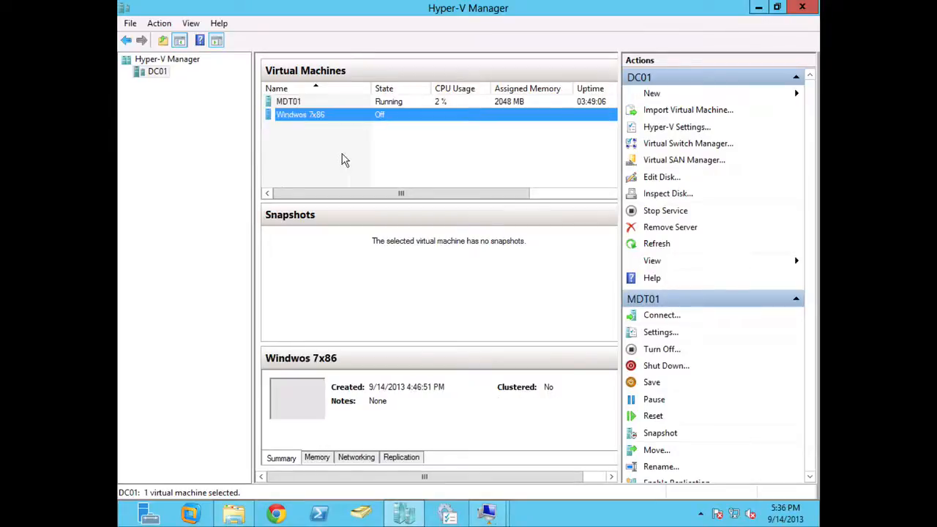
pyautogui.click(759, 7)
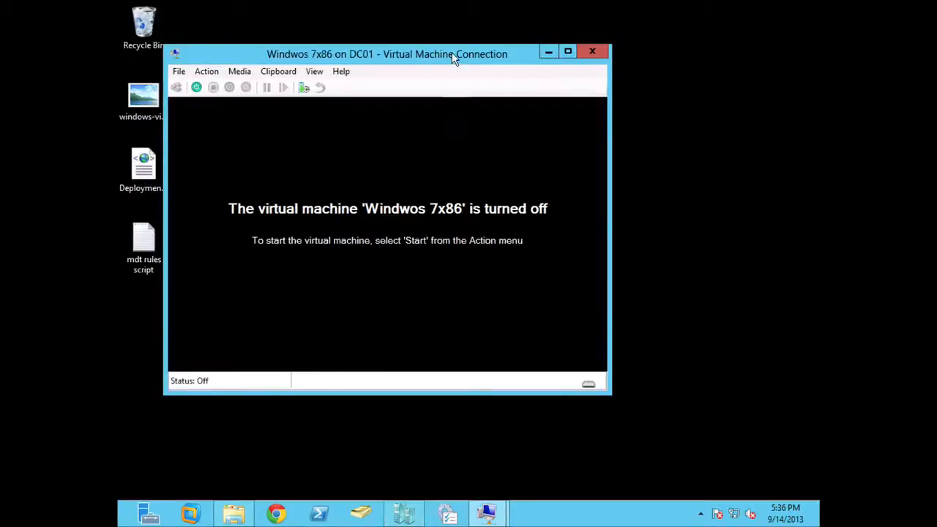
pyautogui.moveTo(454, 54); pyautogui.dragTo(510, 44)
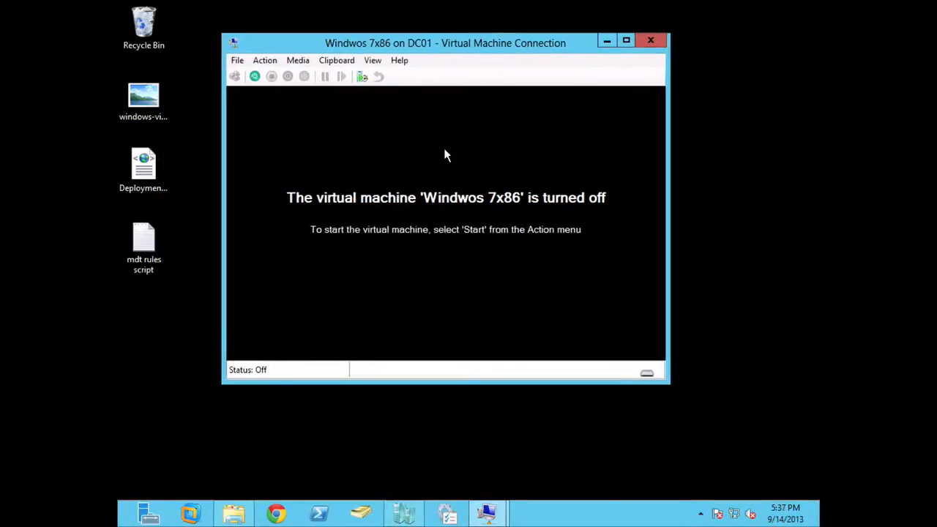
pyautogui.click(254, 76)
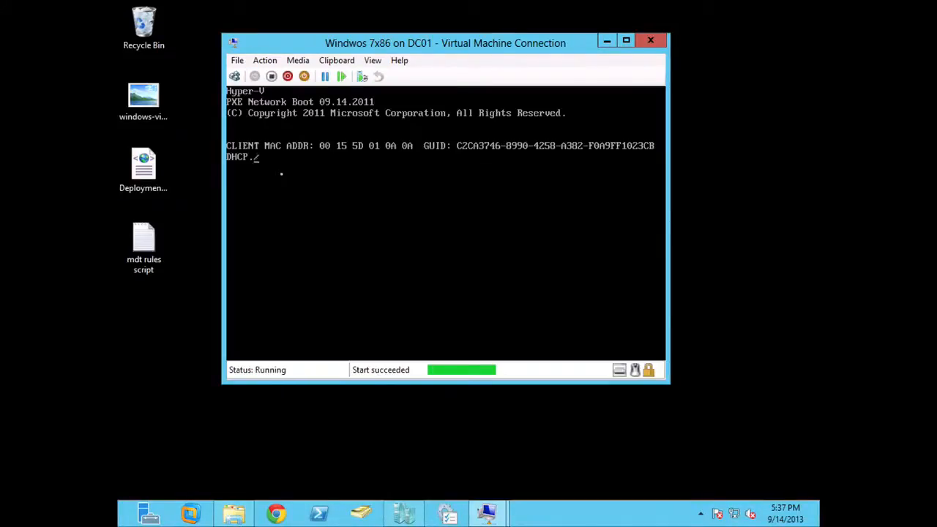
# Reposition the Windwos 7x86 connection window while it boots from the network, and switch it to full screen mode.
pyautogui.click(624, 40)
pyautogui.click(517, 11)
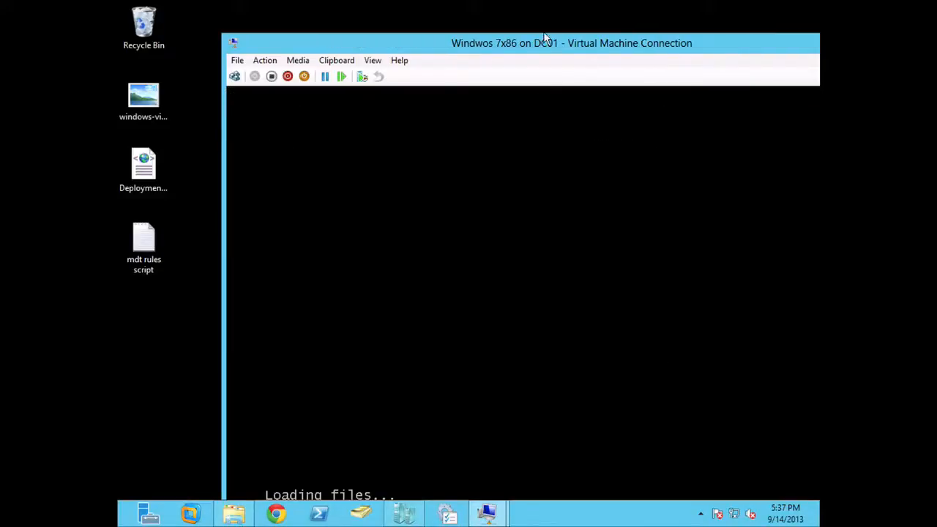
pyautogui.moveTo(526, 39); pyautogui.dragTo(472, 21)
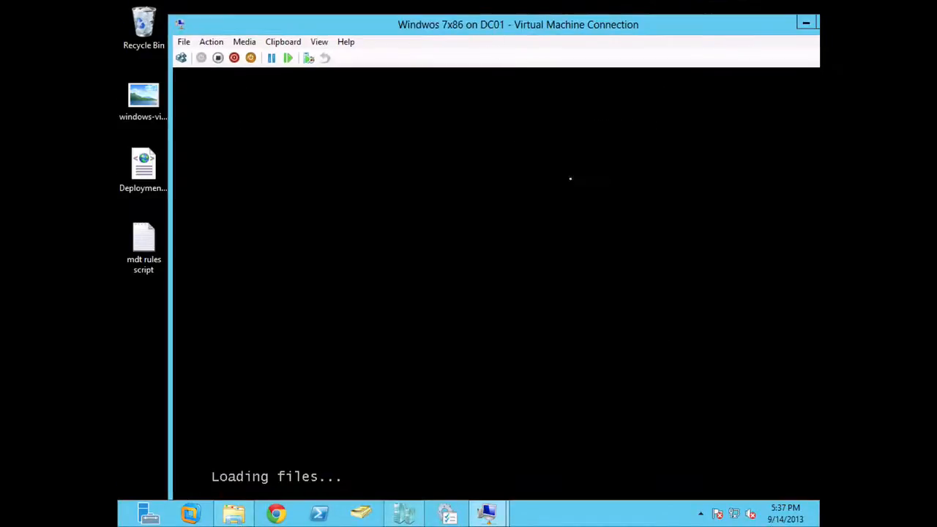
pyautogui.moveTo(553, 27); pyautogui.dragTo(533, 19)
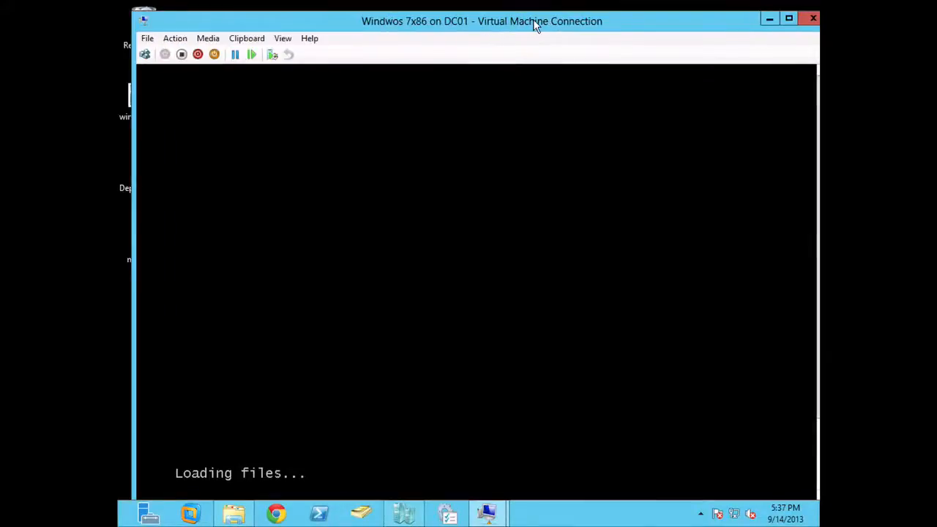
pyautogui.click(283, 38)
pyautogui.click(299, 54)
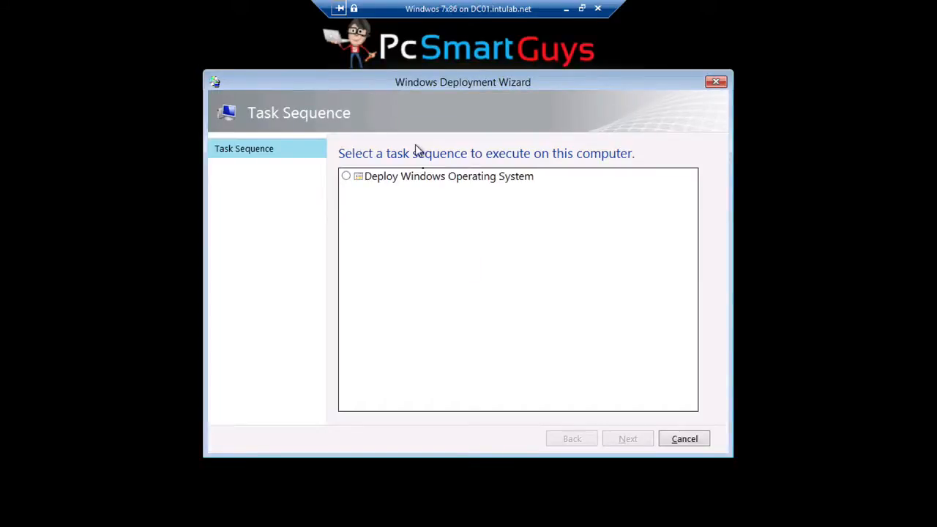
# Start the deployment with the Deploy Windows Operating System task sequence and Microsoft Office 2013 as the application to install.
pyautogui.click(429, 184)
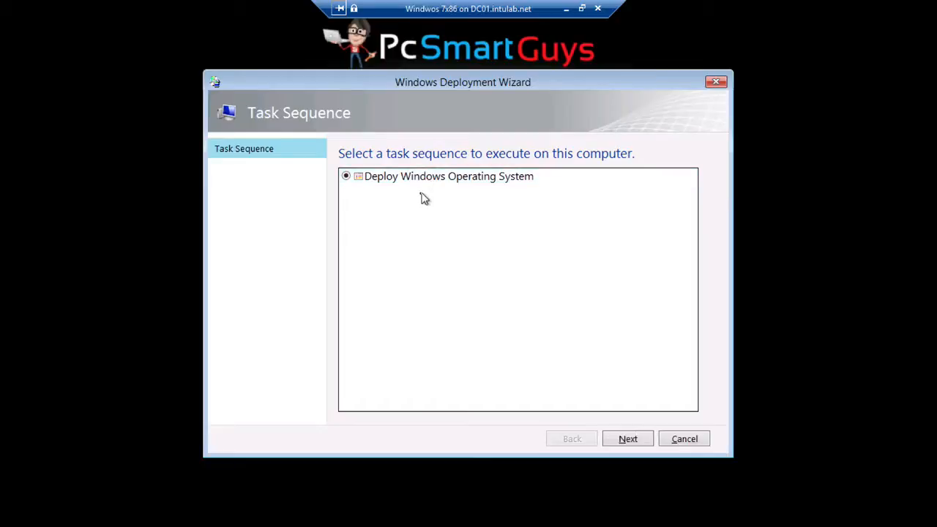
pyautogui.click(628, 440)
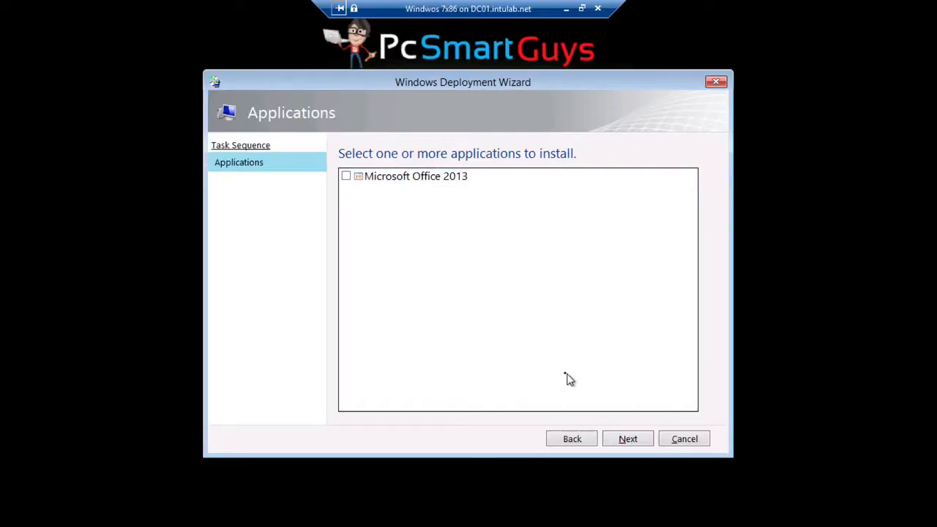
pyautogui.click(433, 185)
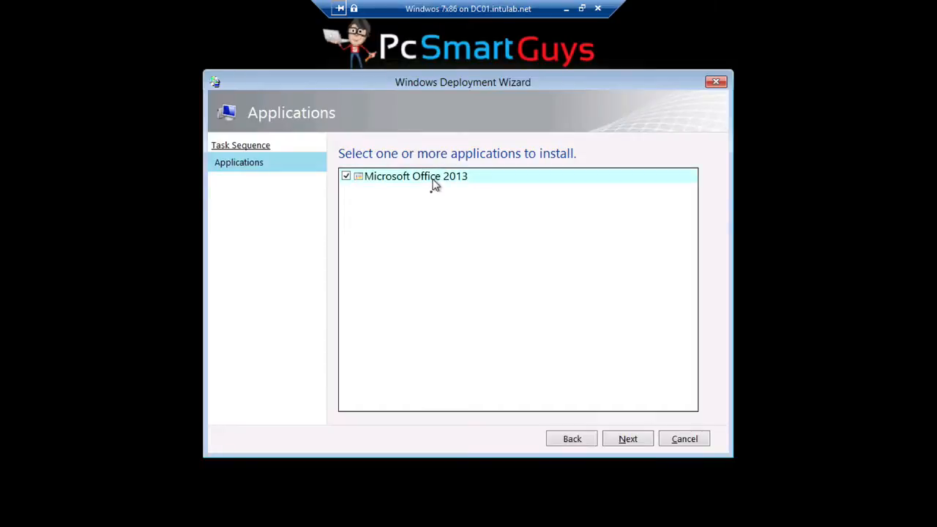
pyautogui.click(617, 437)
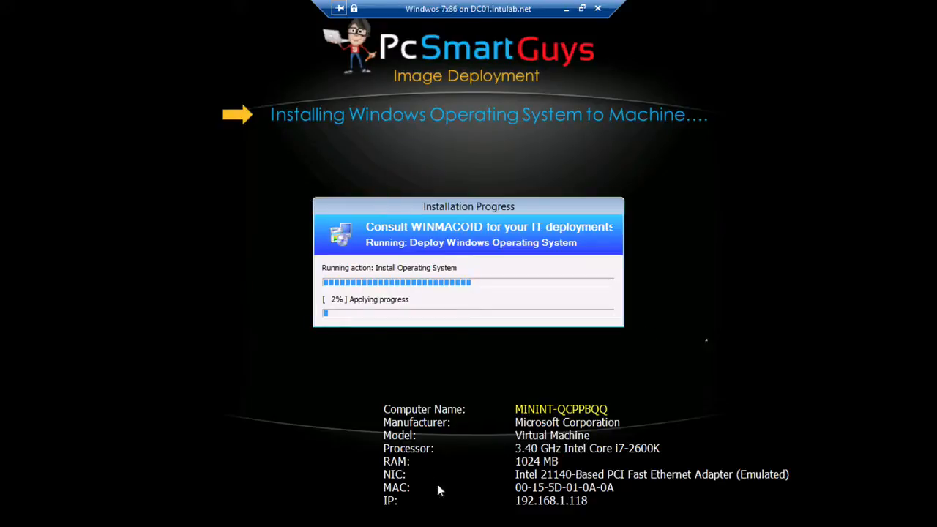
# Leave full screen mode, minimize the Windwos 7x86 connection window, and switch back to Hyper-V Manager.
pyautogui.click(581, 16)
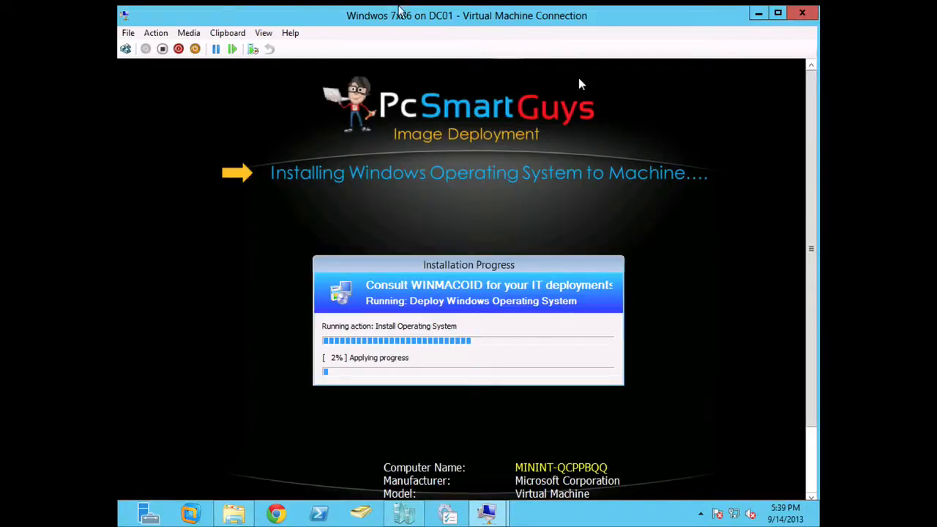
pyautogui.click(759, 14)
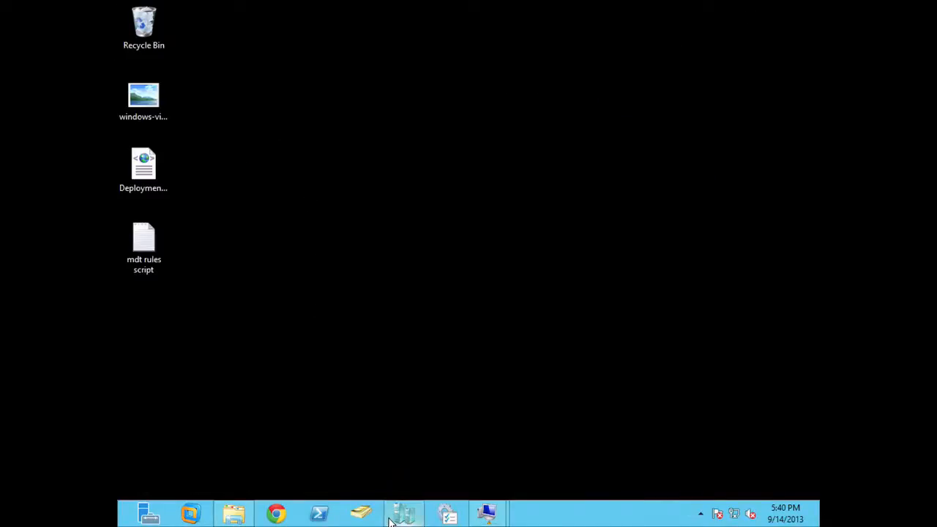
pyautogui.moveTo(404, 514)
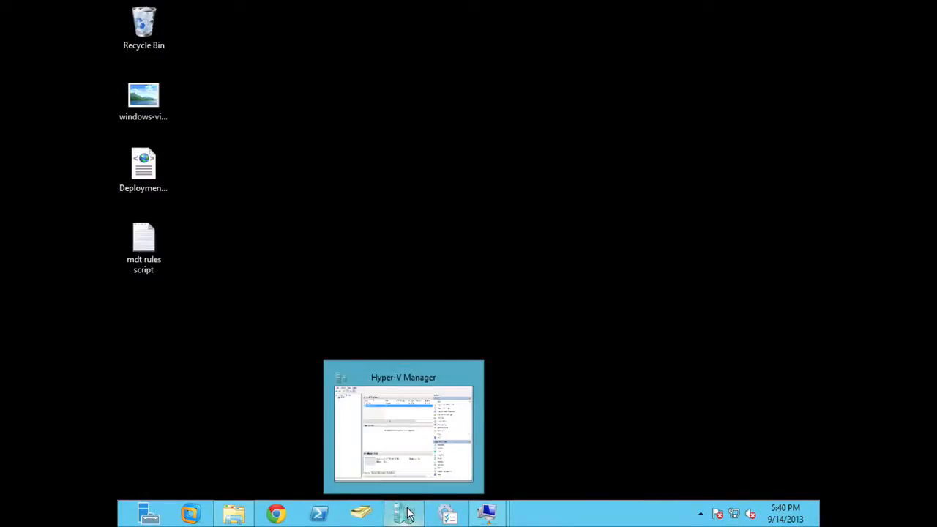
pyautogui.click(408, 517)
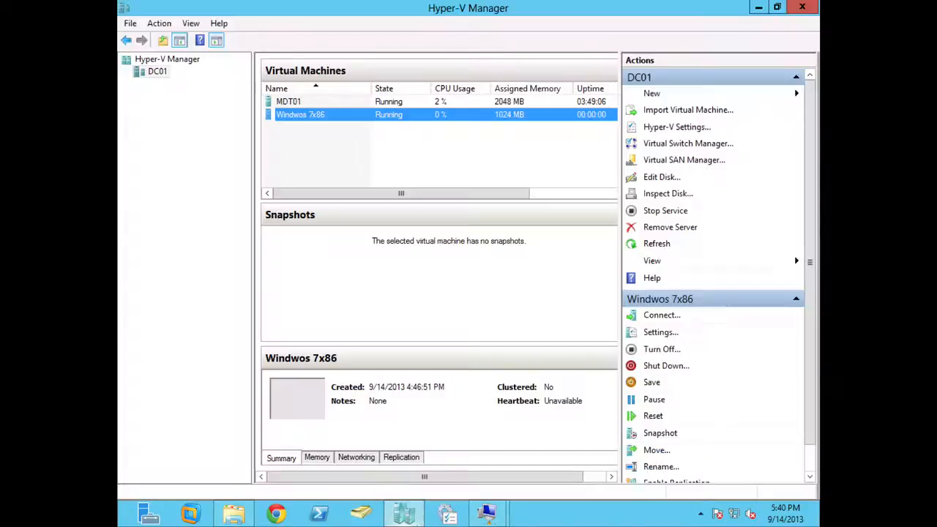
# Switch from Hyper-V Manager to an open virtual machine connection window.
pyautogui.moveTo(555, 518)
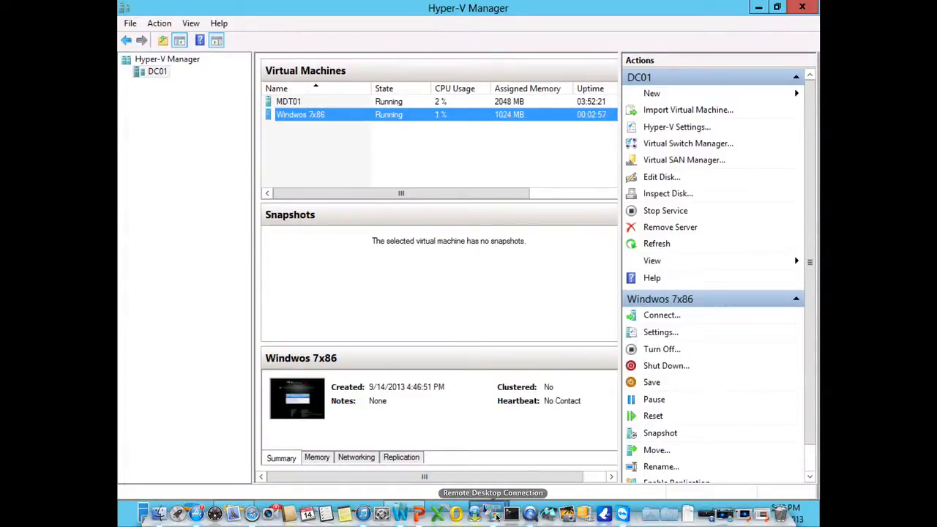
pyautogui.moveTo(495, 517)
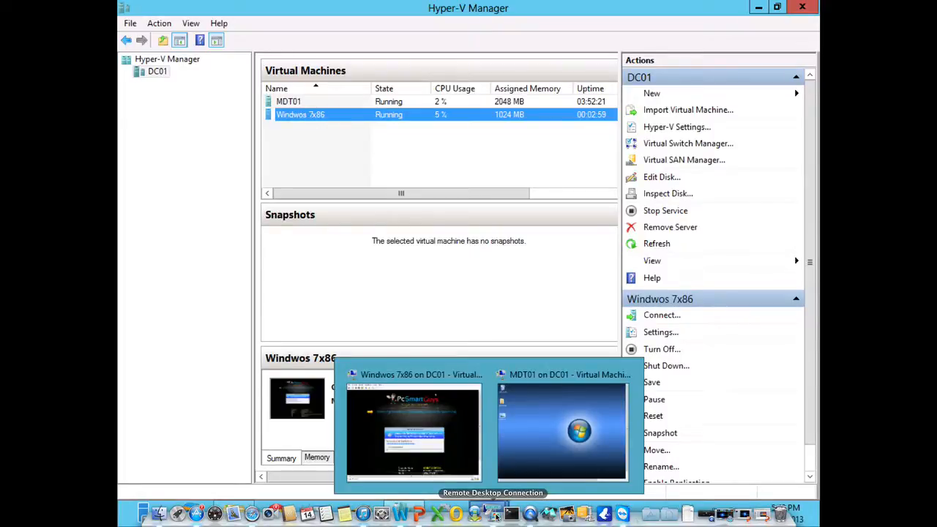